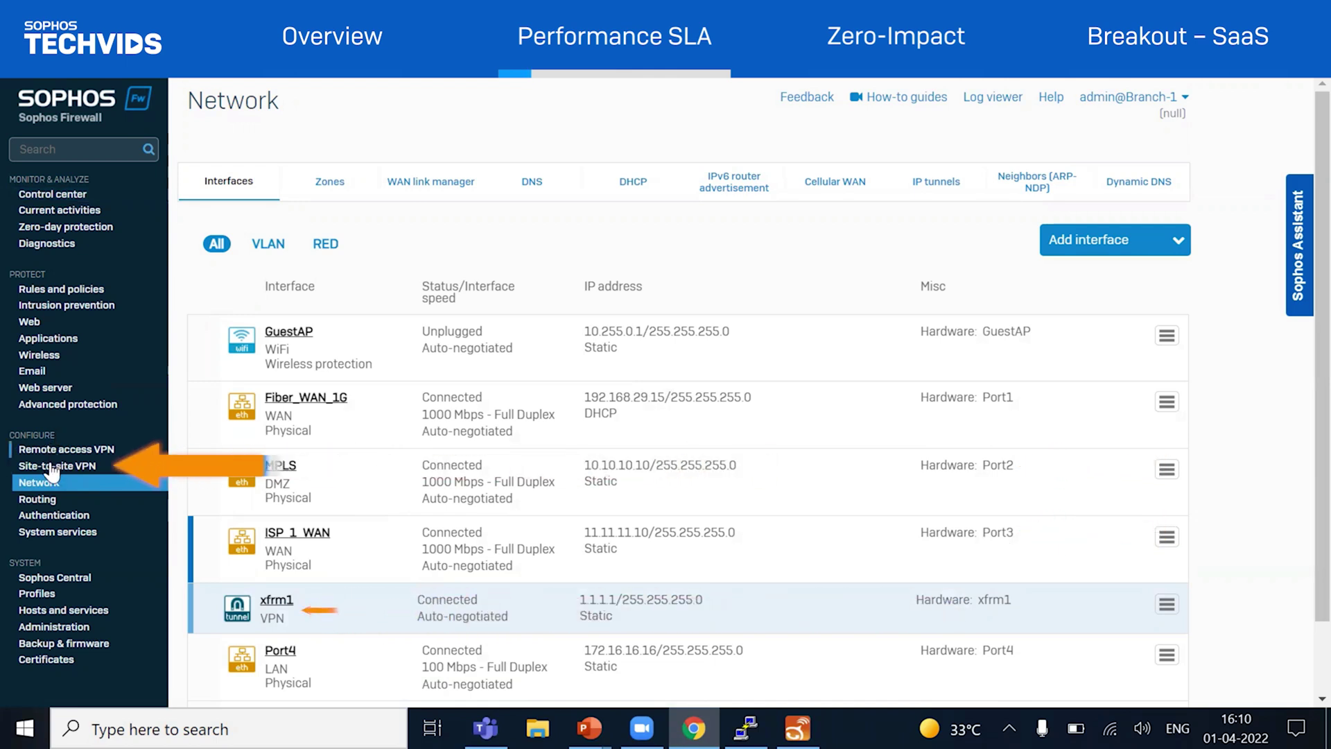
# Look through site-to-site VPN and firewall rules, then go to Routing's empty SD-WAN profiles list
pyautogui.click(53, 467)
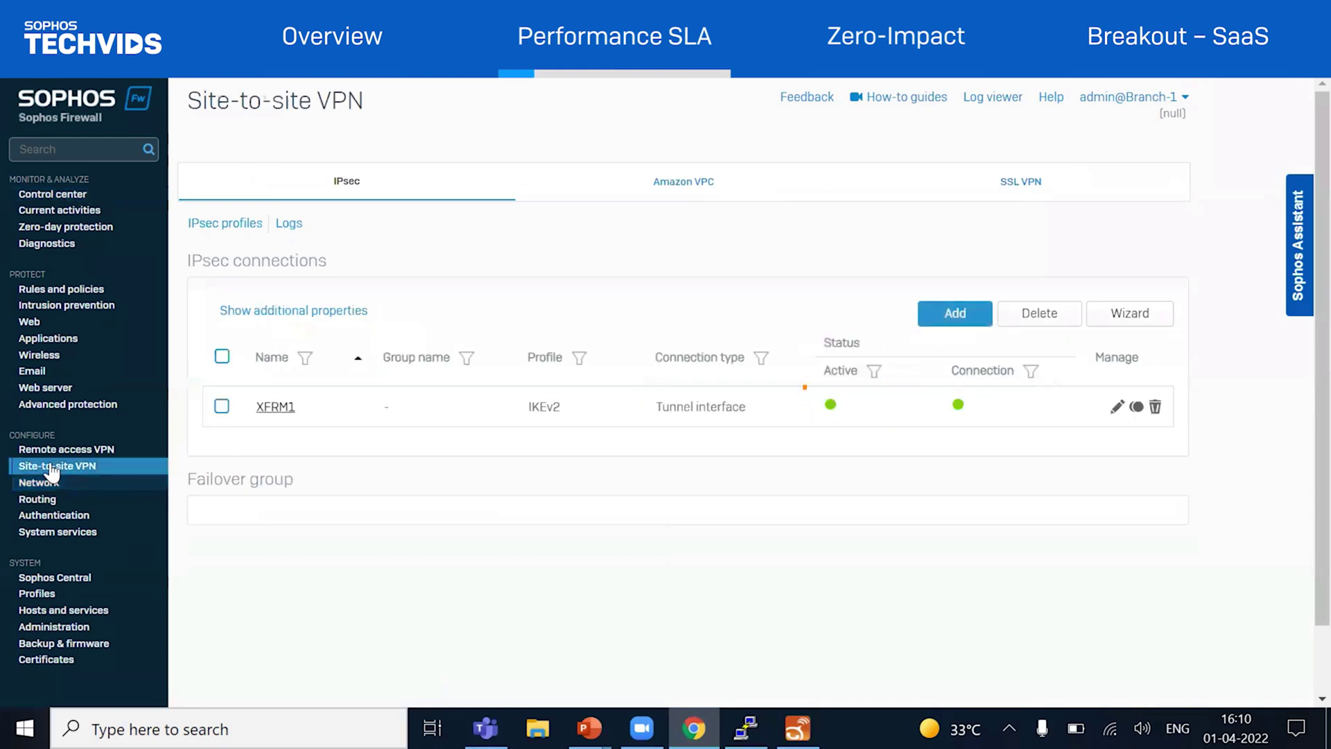
pyautogui.click(102, 292)
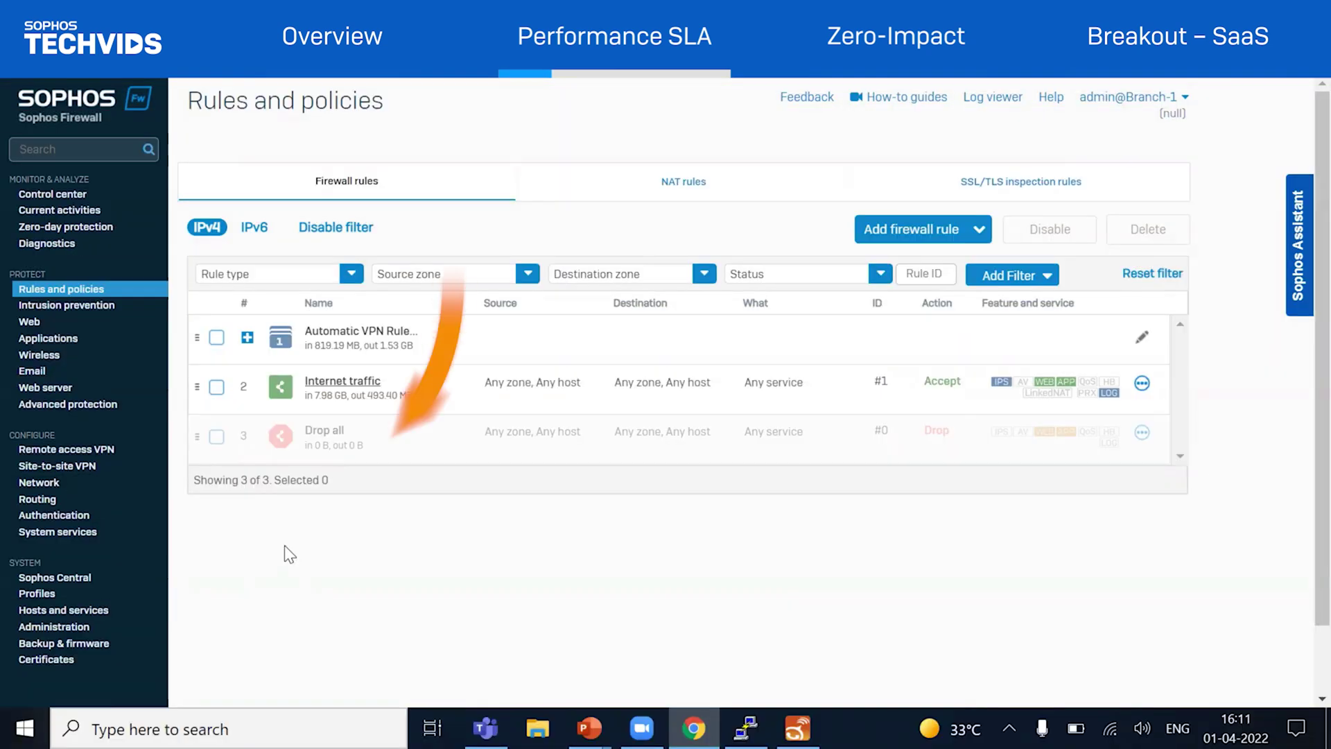
pyautogui.click(57, 499)
pyautogui.click(340, 182)
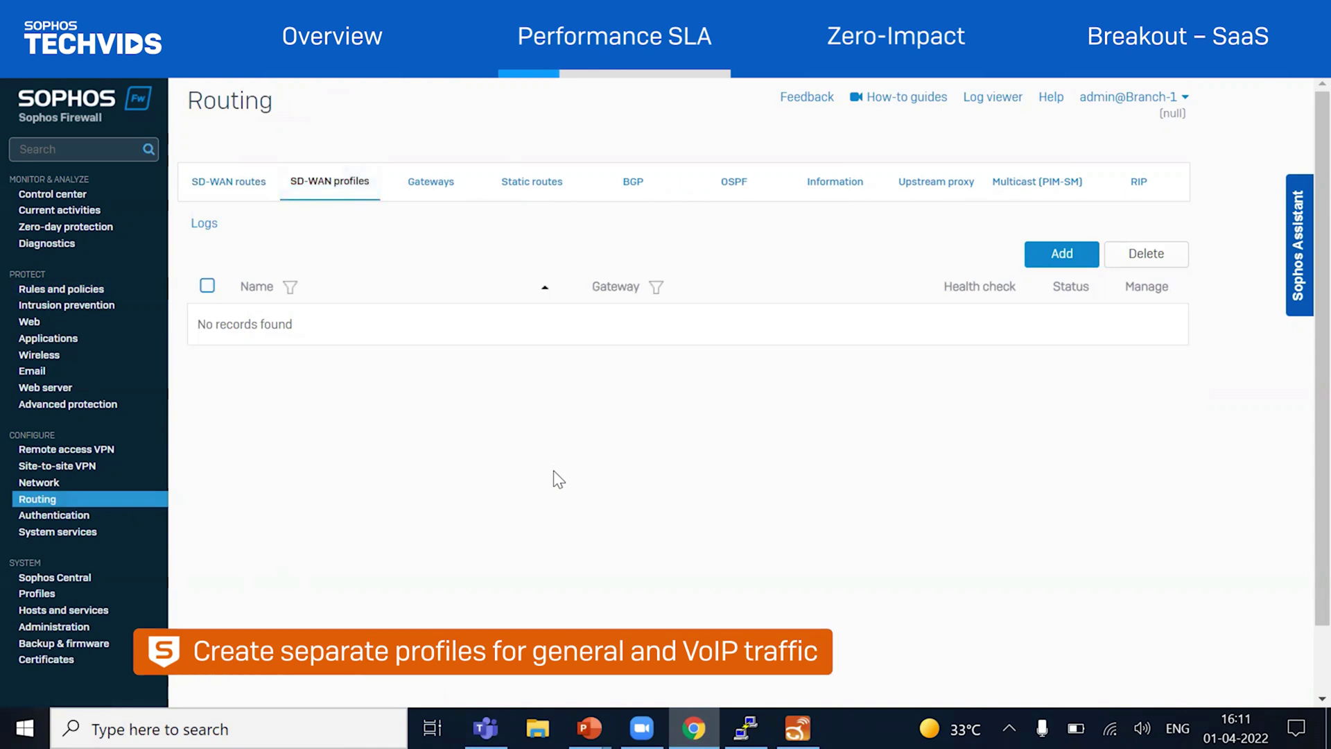
# Start a new SD-WAN profile named web-traffic-profile with VPN_Overlay and MPLS gateways and custom SLA
pyautogui.click(1061, 255)
pyautogui.write('web-traffic-profile')
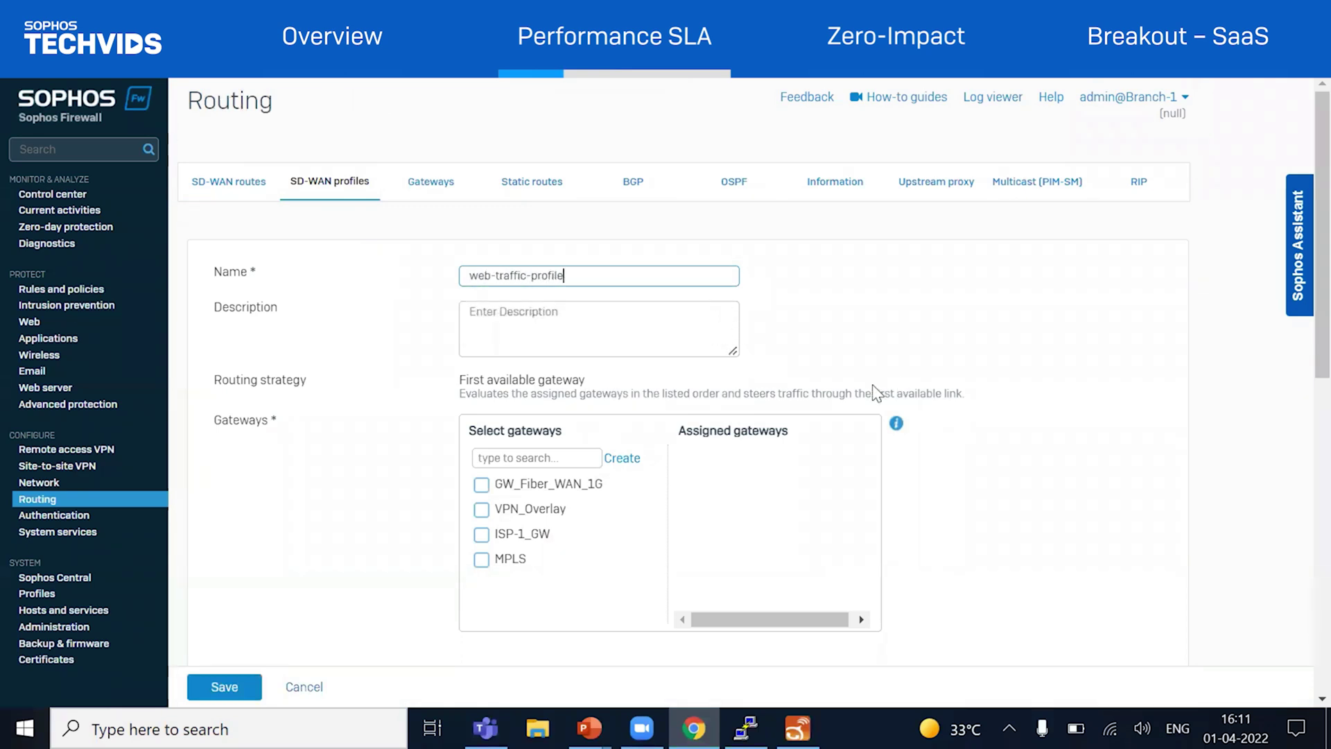
pyautogui.scroll(-3, 832, 385)
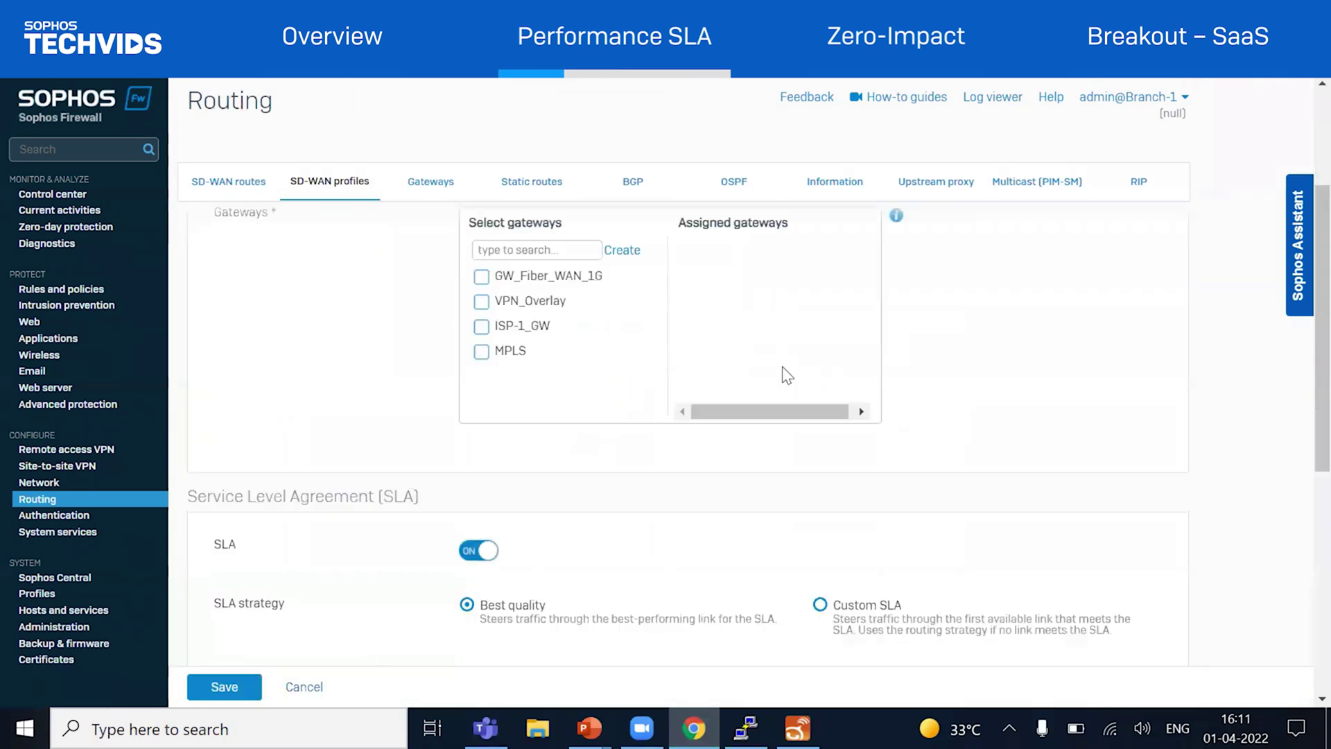
pyautogui.click(485, 303)
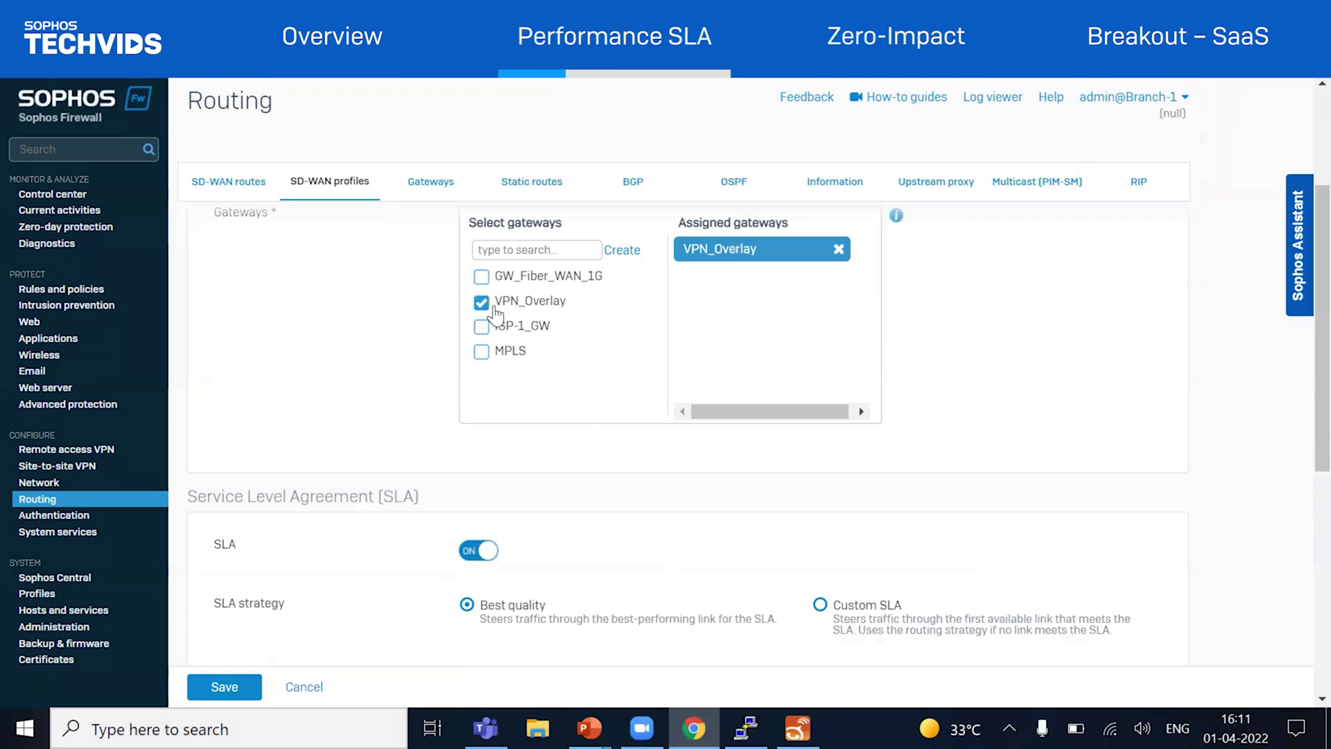
pyautogui.click(483, 351)
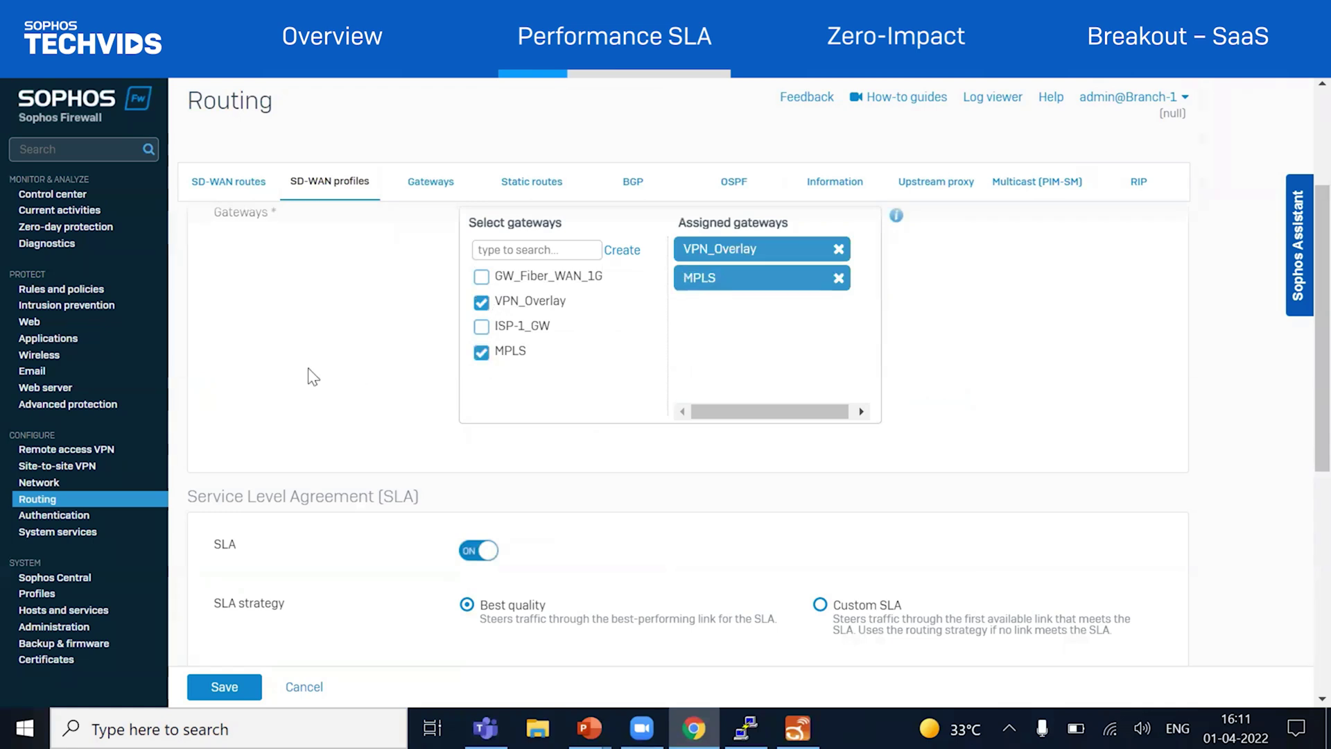
pyautogui.scroll(-3, 371, 544)
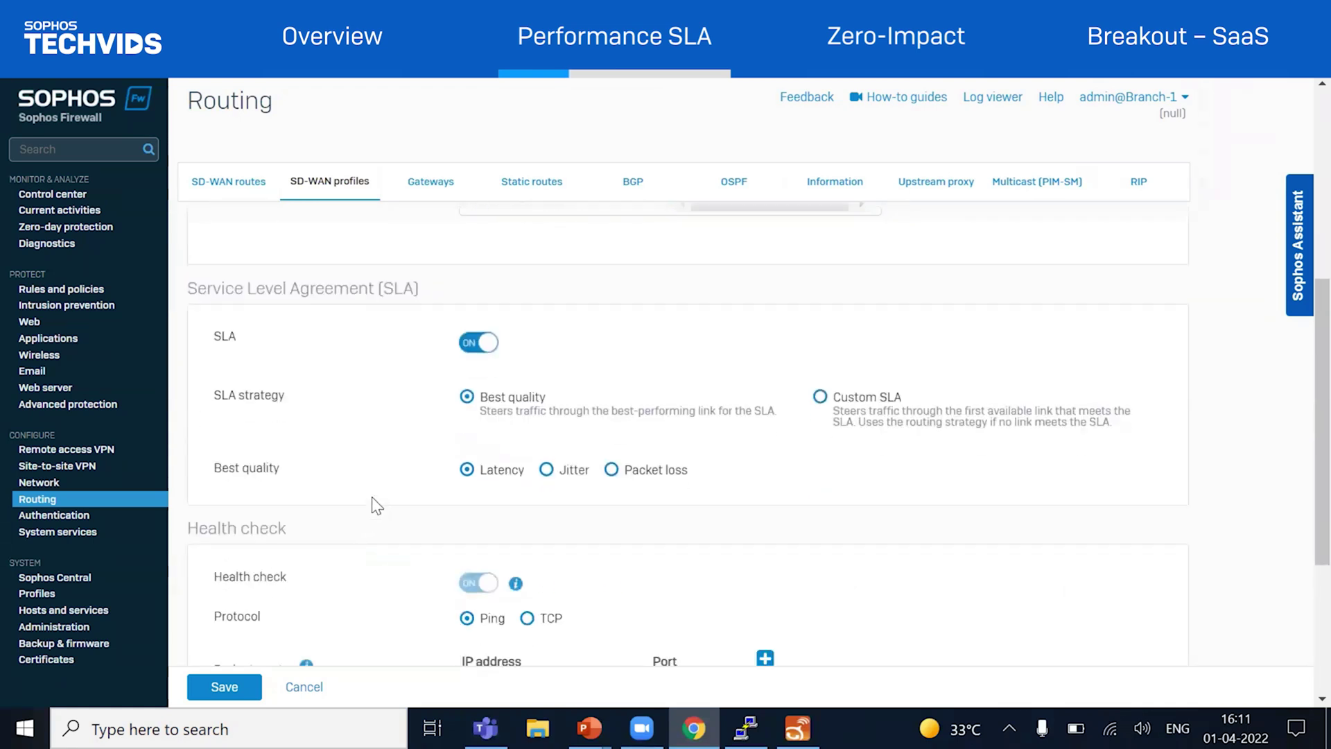
pyautogui.click(820, 398)
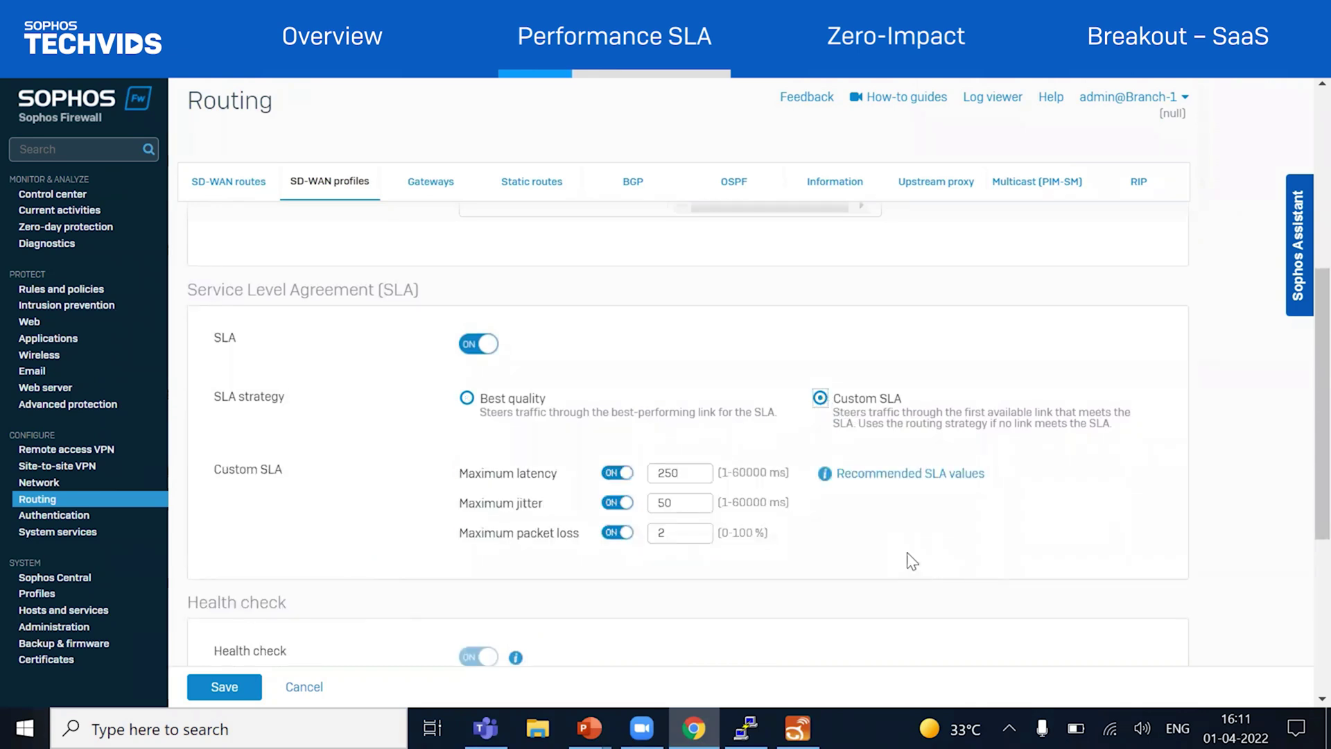
# Set health-check probe 192.168.1.10, timers to 1, SLA sample size 5, and save the profile
pyautogui.scroll(-2, 791, 484)
pyautogui.scroll(-5, 754, 457)
pyautogui.moveTo(573, 413); pyautogui.dragTo(437, 418)
pyautogui.write('192.168.1.10')
pyautogui.click(463, 478)
pyautogui.write('1')
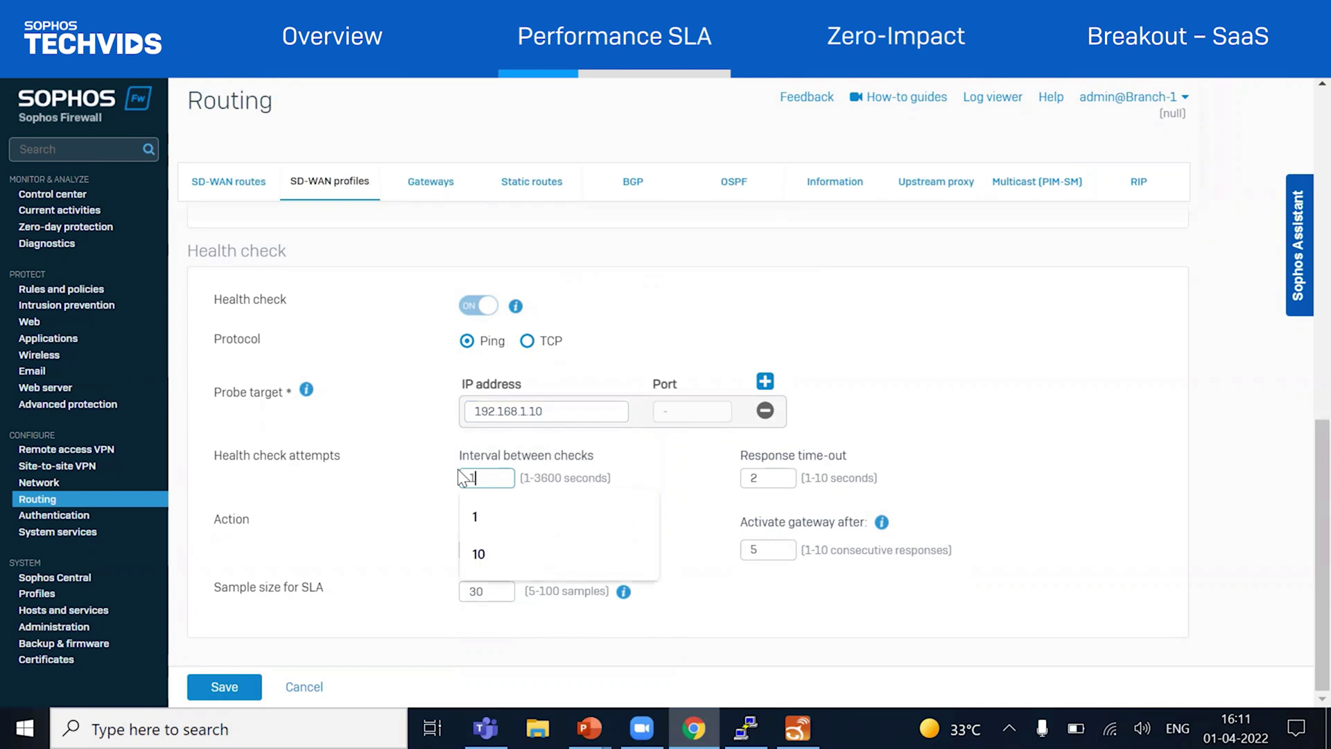
pyautogui.press('Tab')
pyautogui.write('1')
pyautogui.press('Tab')
pyautogui.write('1')
pyautogui.press('Tab')
pyautogui.write('1')
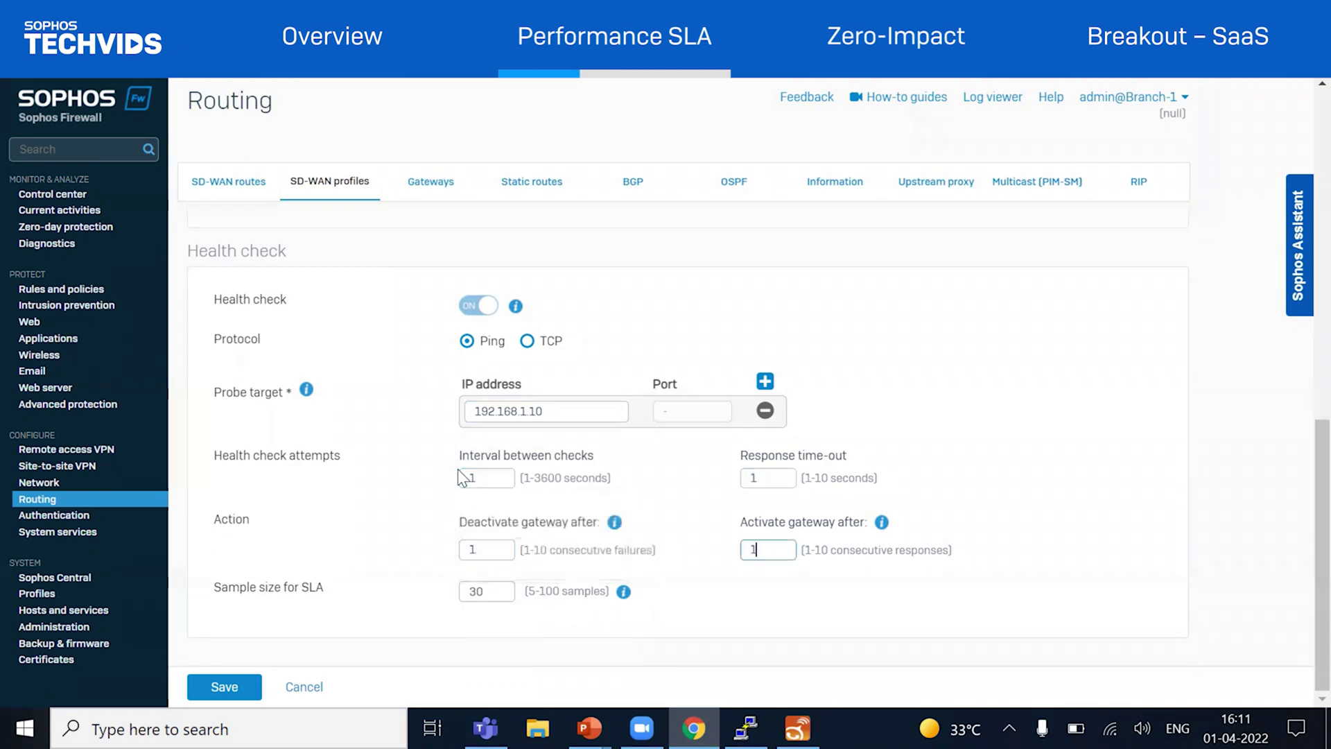
pyautogui.click(482, 593)
pyautogui.press('BackSpace')
pyautogui.write('5')
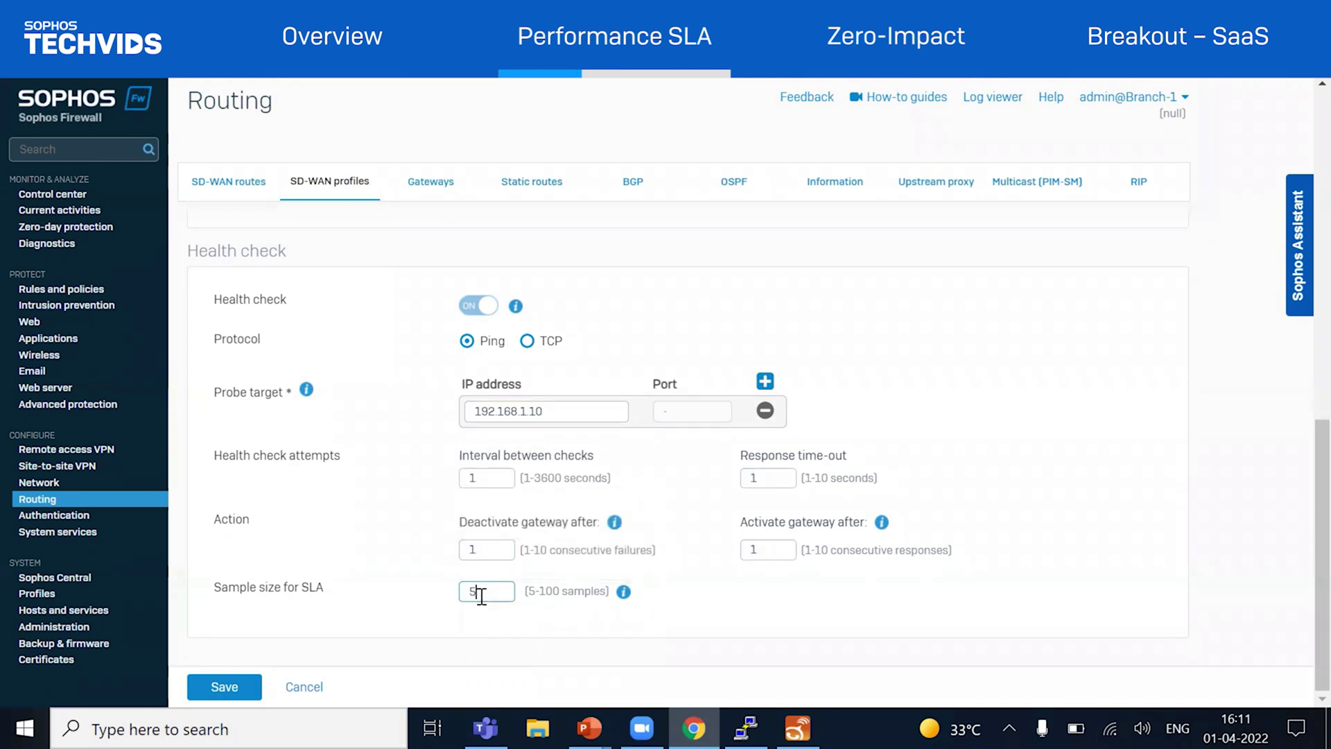
pyautogui.click(223, 675)
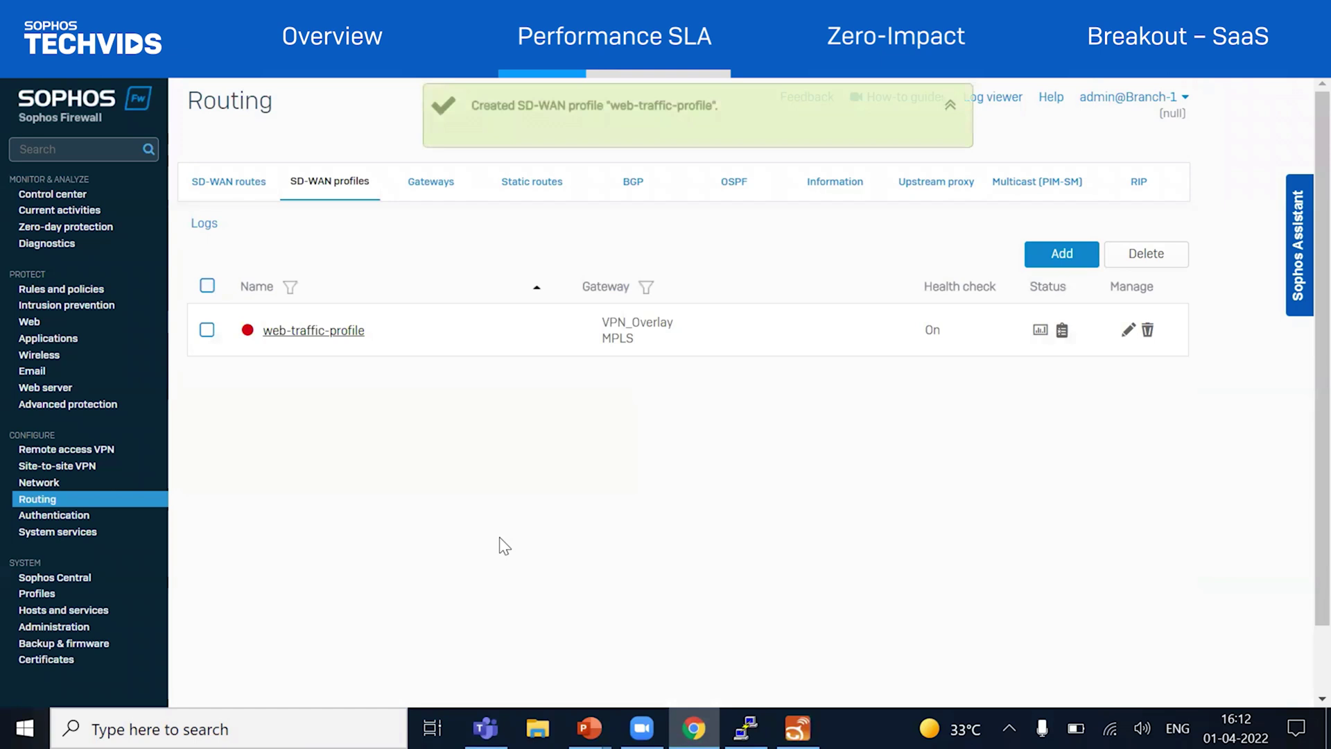
# Start a second SD-WAN profile, voip-traffic, with VPN_Overlay and MPLS gateways and custom SLA
pyautogui.click(1061, 254)
pyautogui.write('voip-traffic')
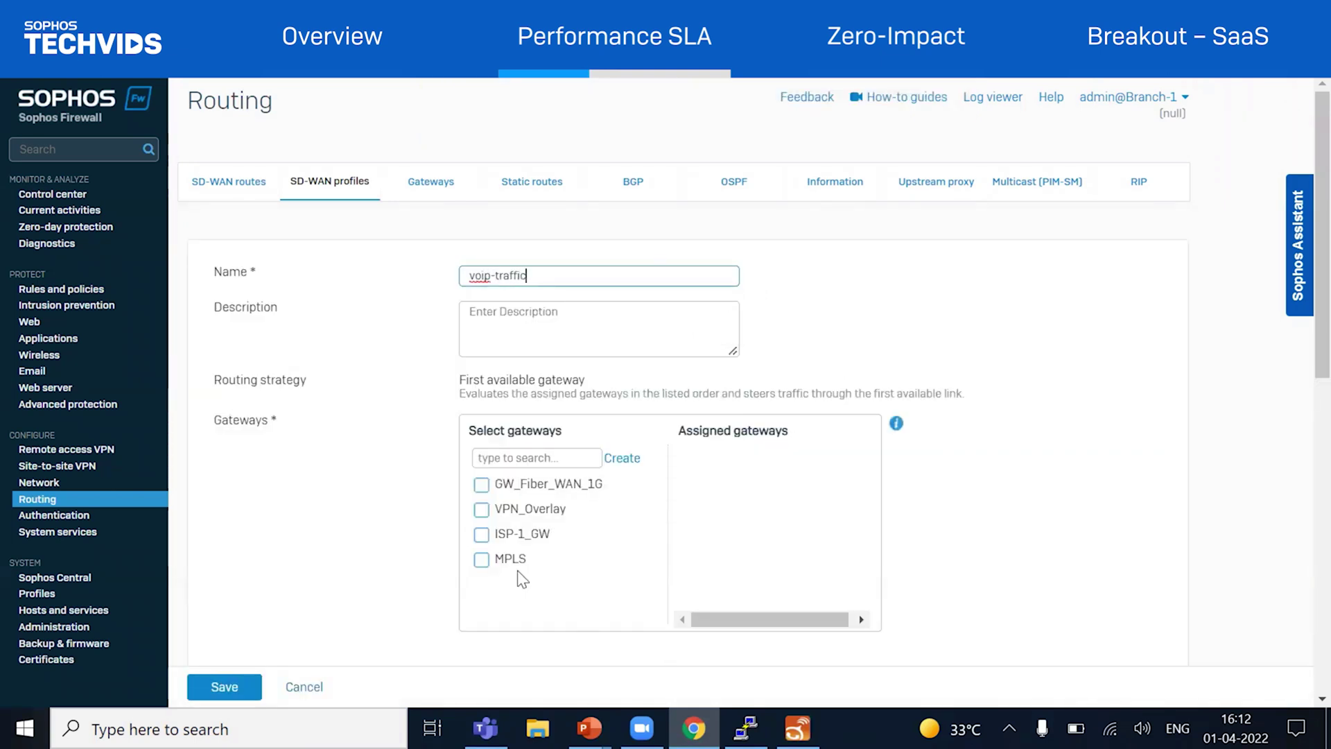
pyautogui.click(481, 510)
pyautogui.click(500, 561)
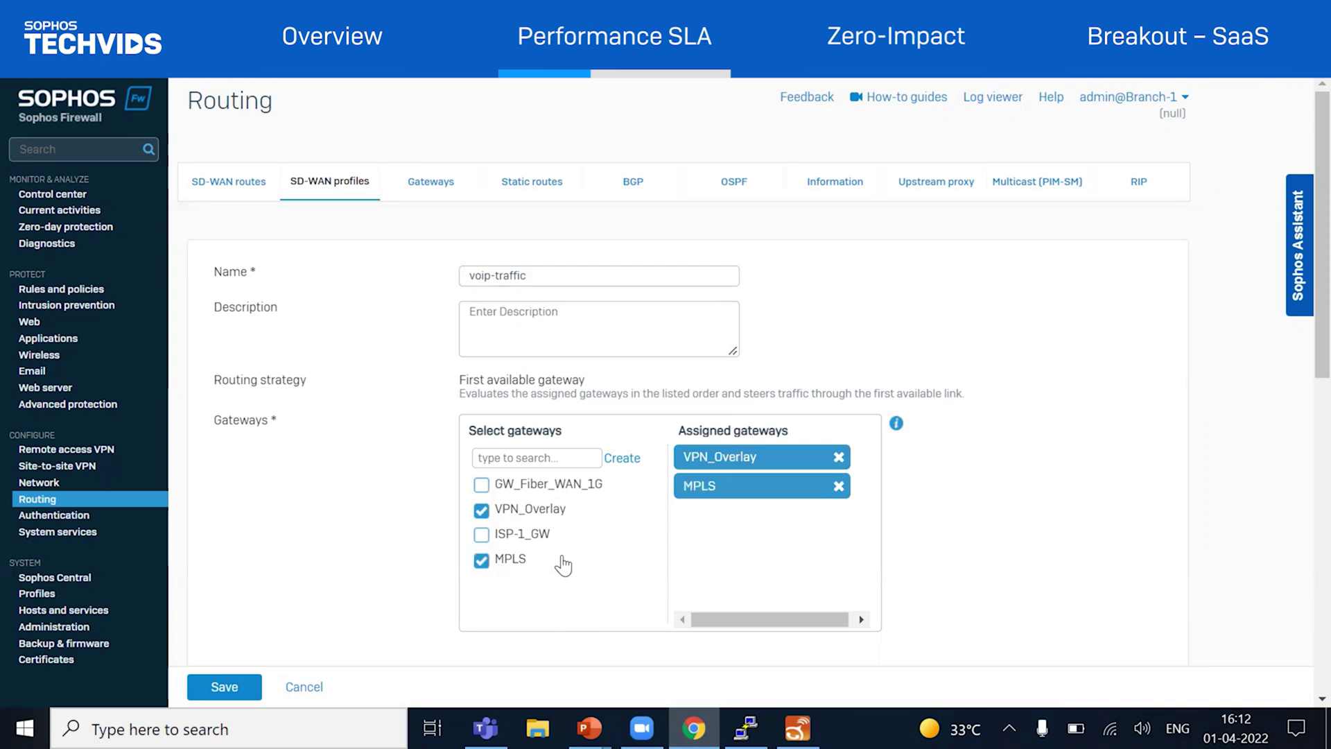
pyautogui.scroll(-3, 563, 564)
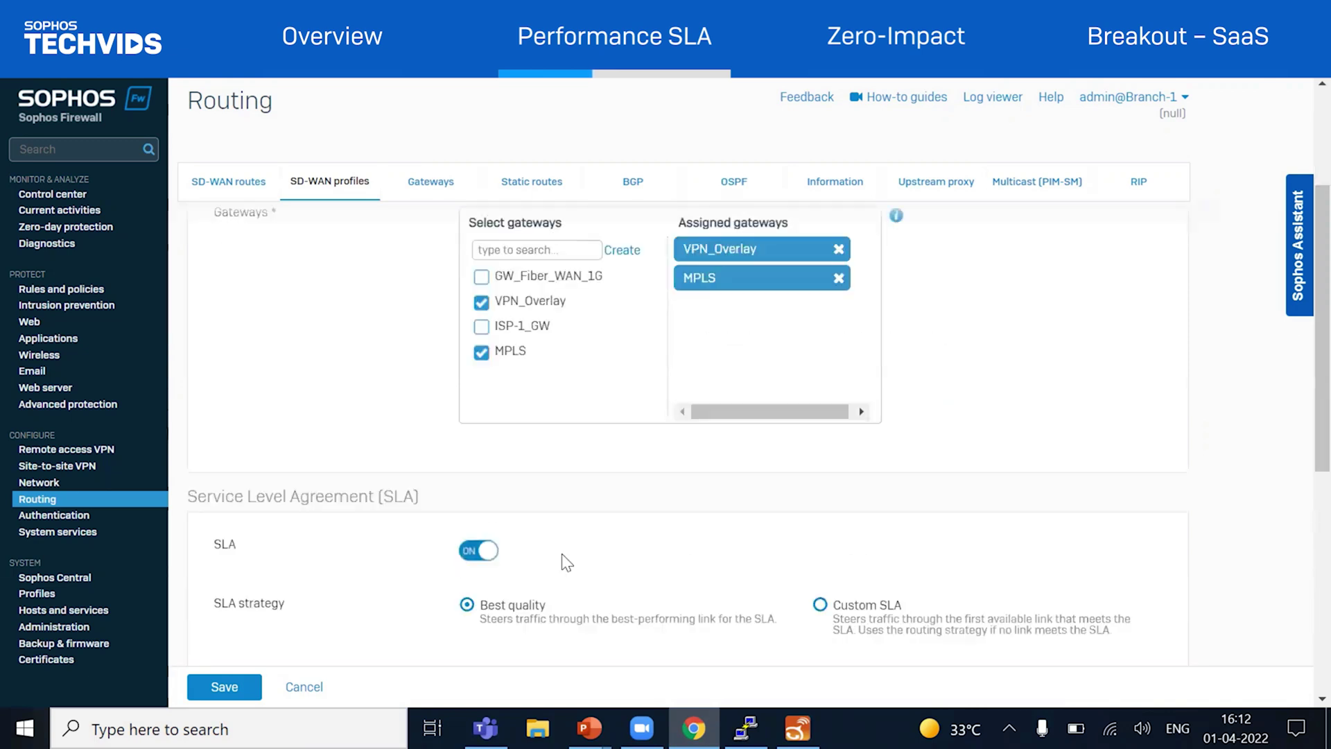
pyautogui.scroll(-2, 567, 563)
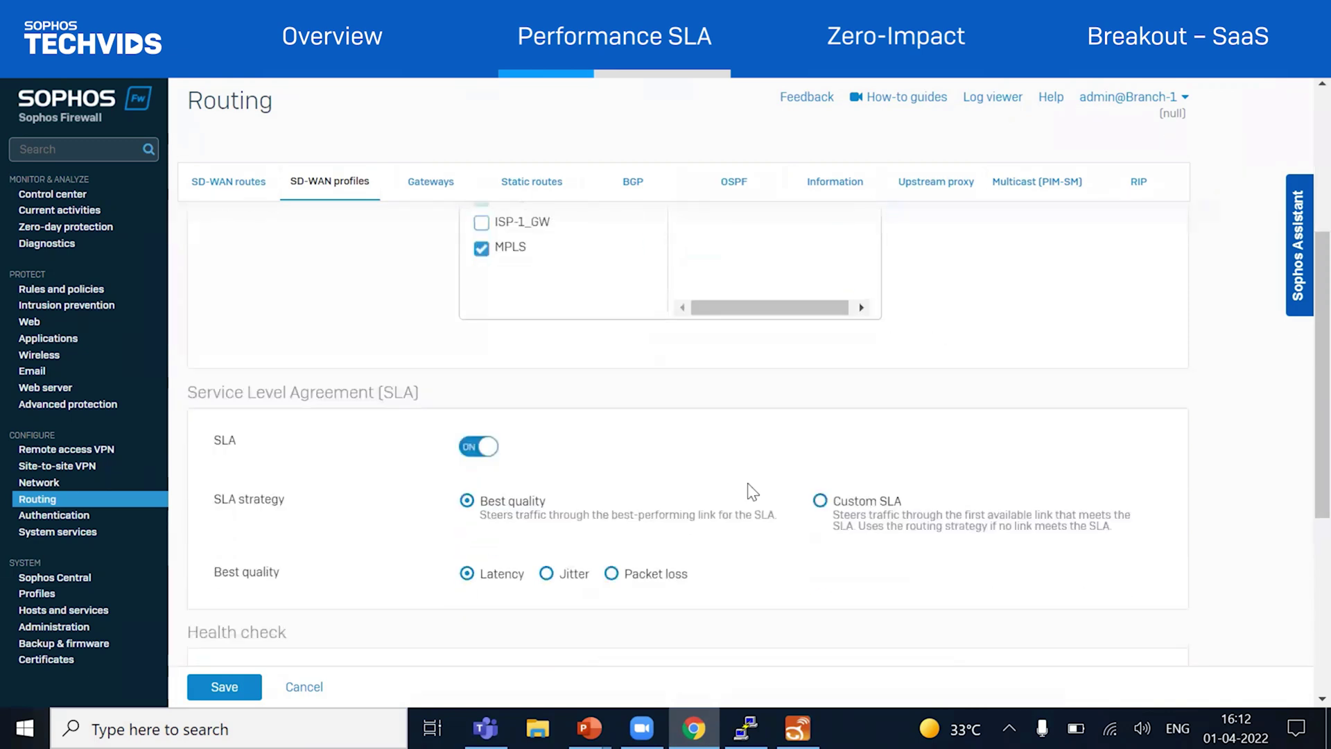
pyautogui.click(820, 500)
pyautogui.scroll(-3, 797, 486)
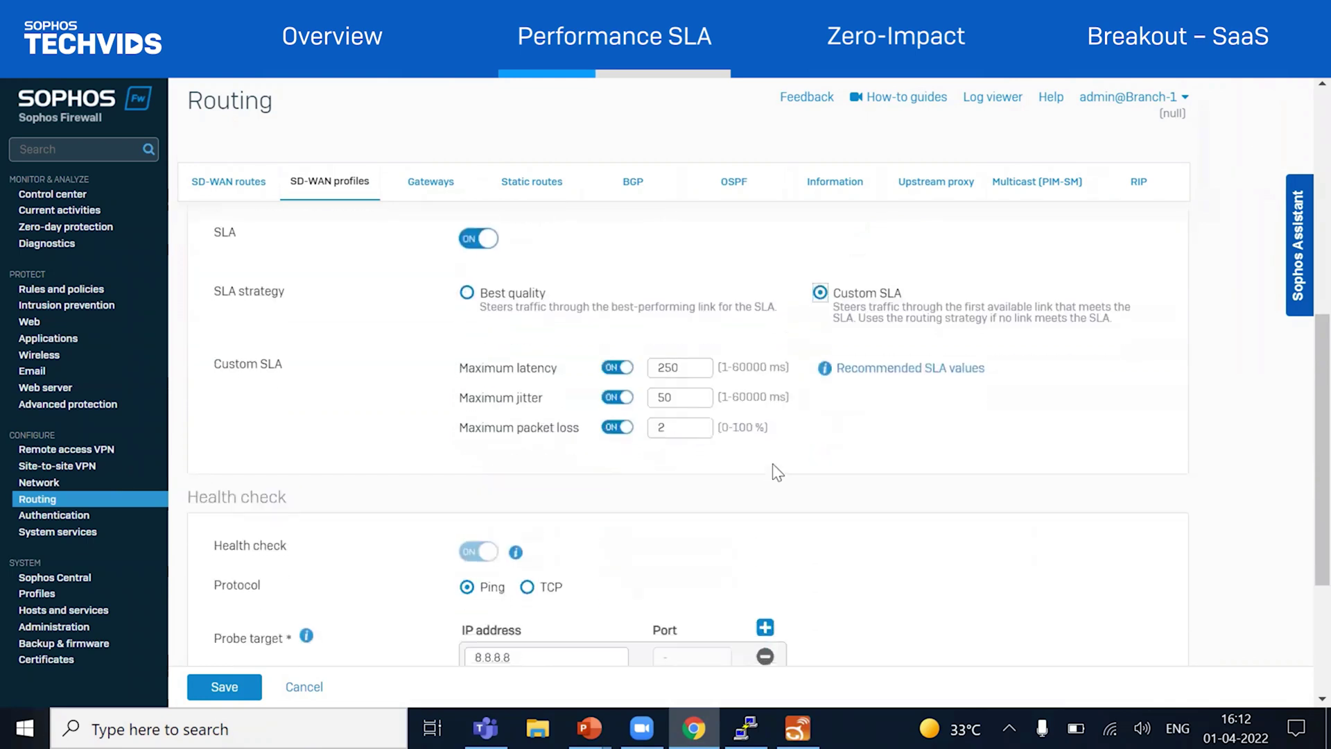
# Set SLA thresholds: maximum latency 150, jitter 30, packet loss 1
pyautogui.click(692, 364)
pyautogui.press('BackSpace')
pyautogui.press('BackSpace')
pyautogui.press('BackSpace')
pyautogui.write('150')
pyautogui.click(693, 399)
pyautogui.press('BackSpace')
pyautogui.press('BackSpace')
pyautogui.write('30')
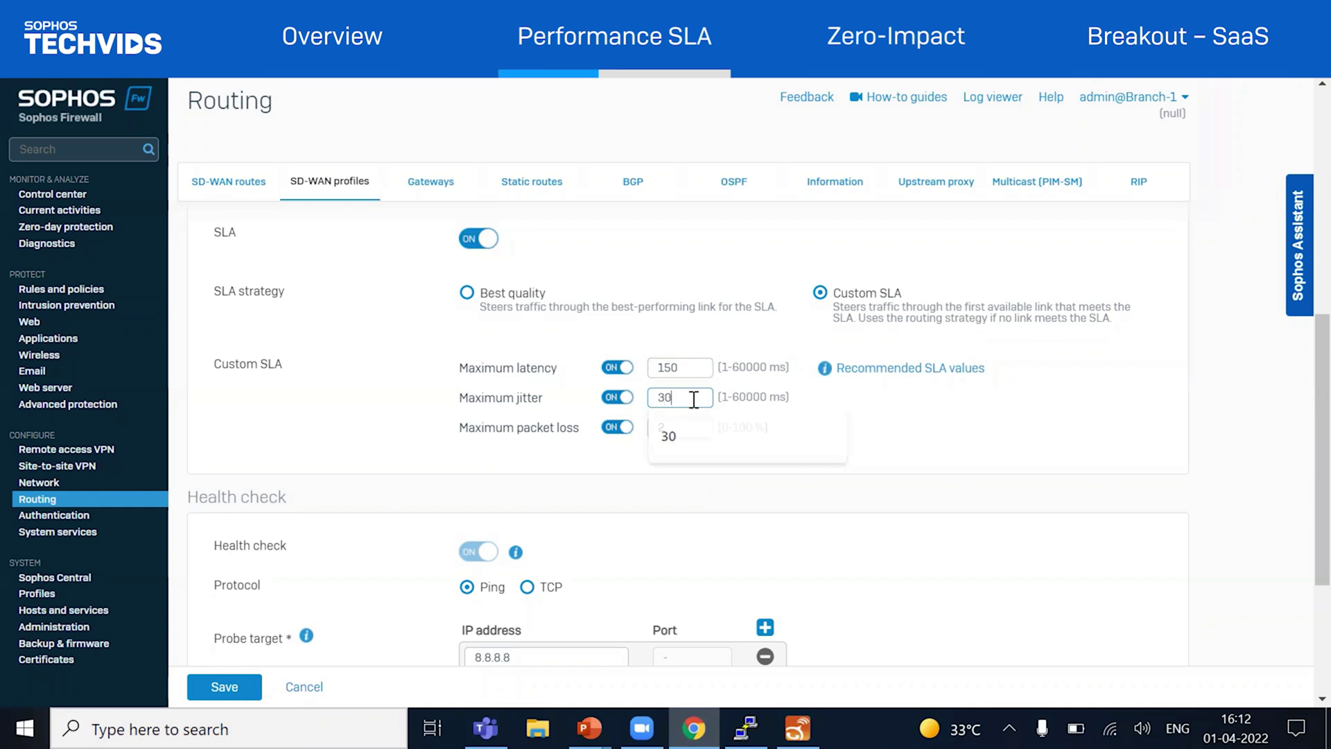
pyautogui.click(684, 423)
pyautogui.press('BackSpace')
pyautogui.write('1')
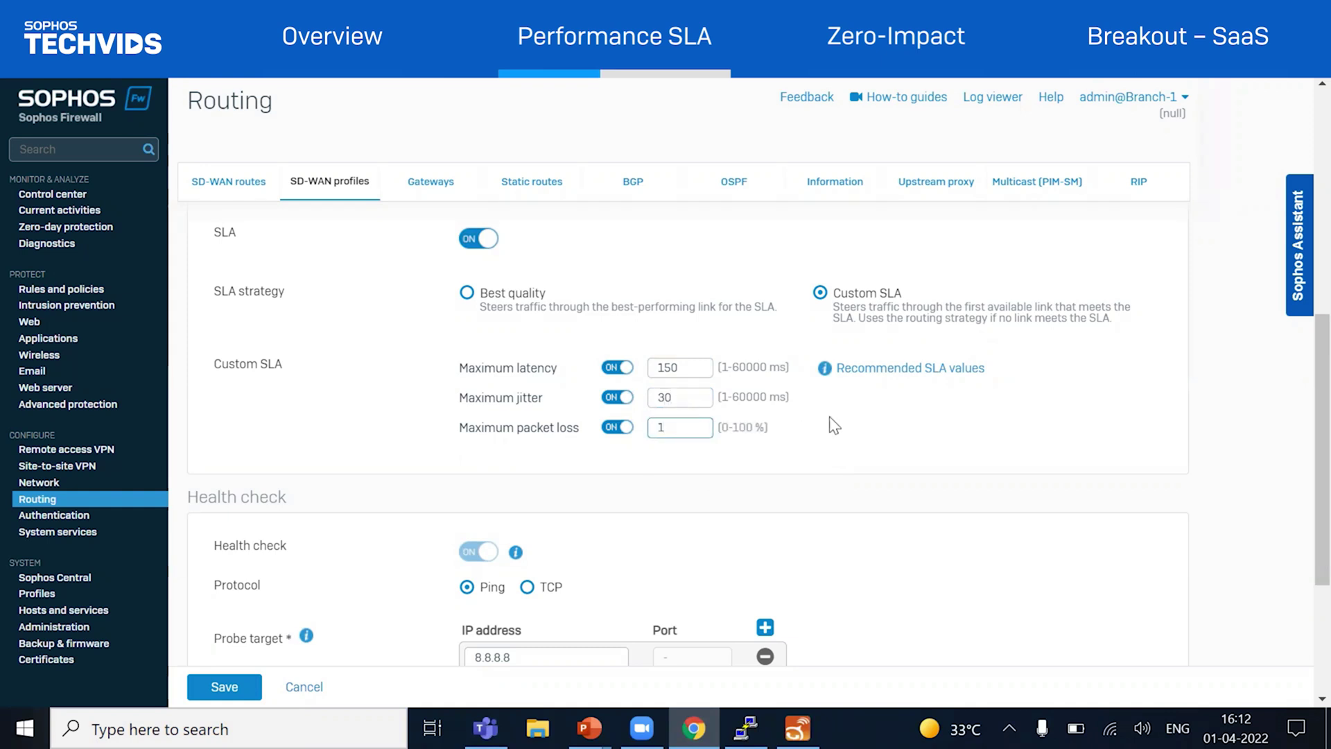
pyautogui.moveTo(872, 371)
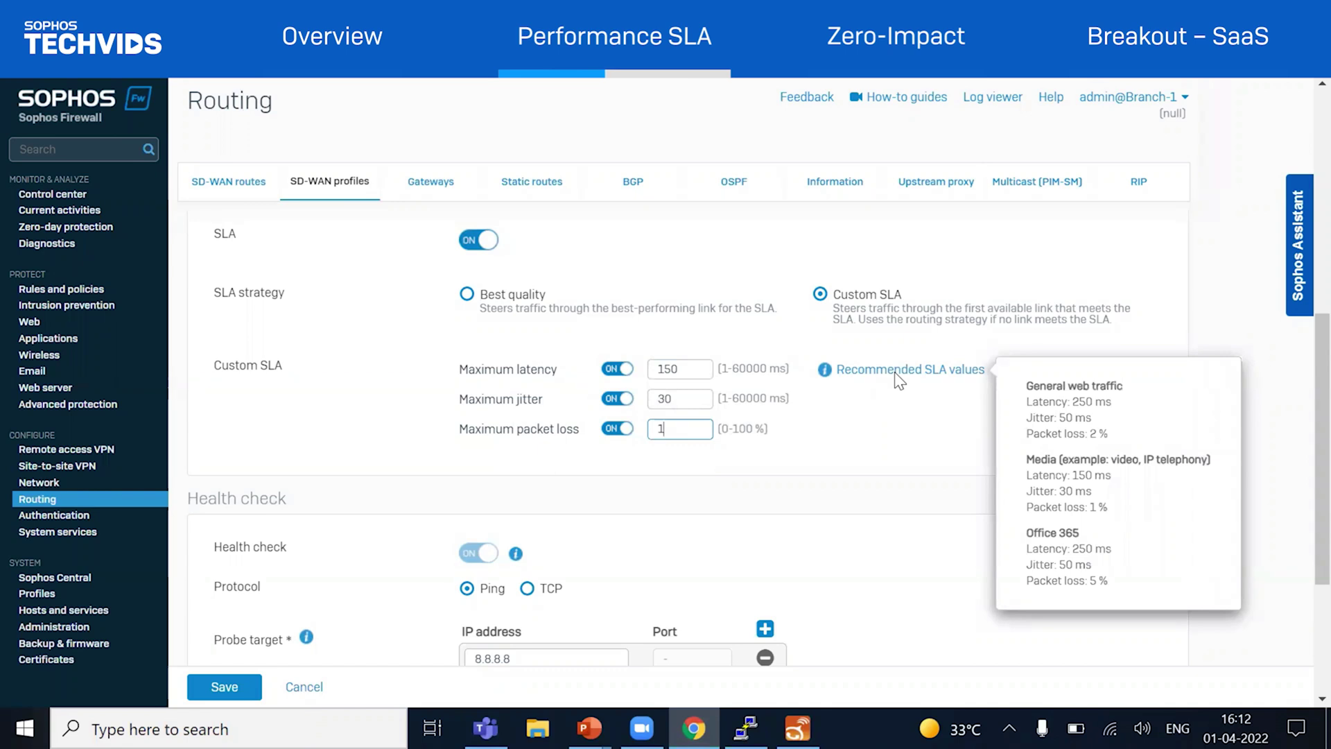
# Replace probe 8.8.8.8 with 192.168.1.10, set timers and deactivate threshold to 1, sample size 5, and save
pyautogui.scroll(-3, 917, 471)
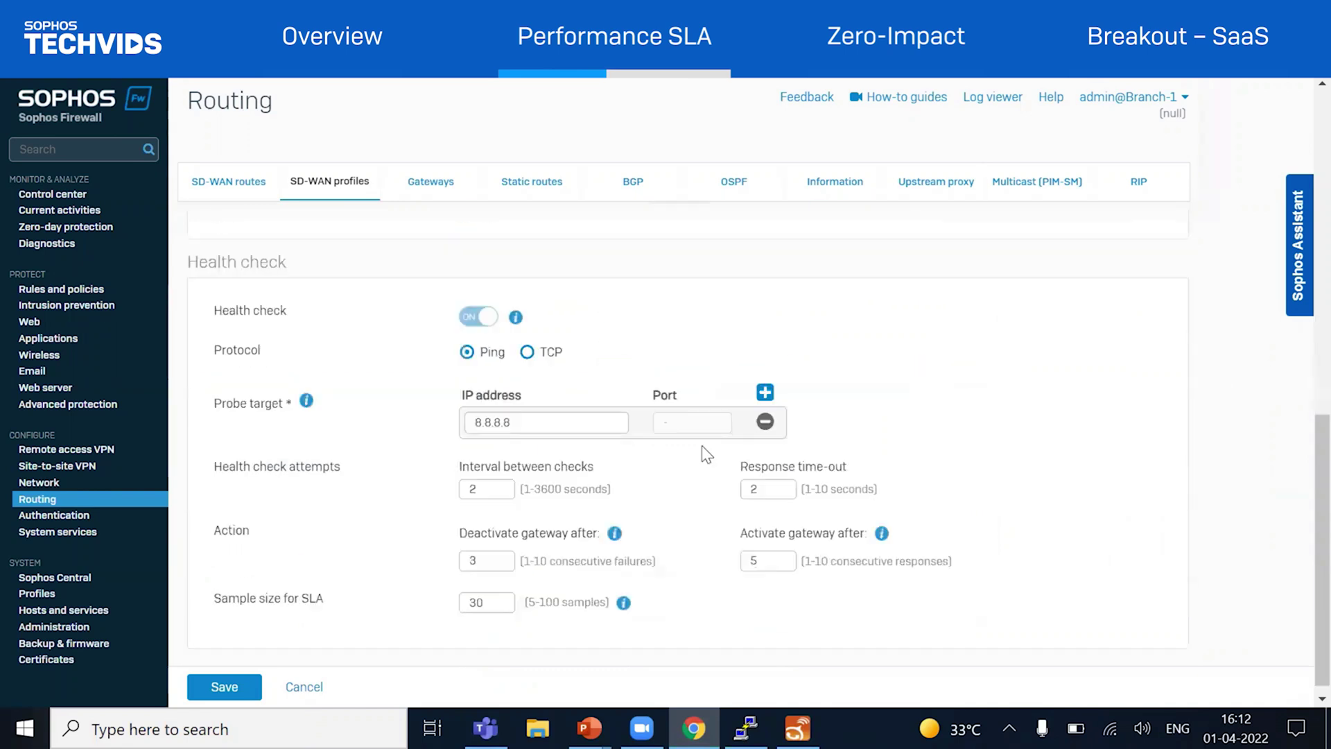
pyautogui.moveTo(587, 405); pyautogui.dragTo(476, 407)
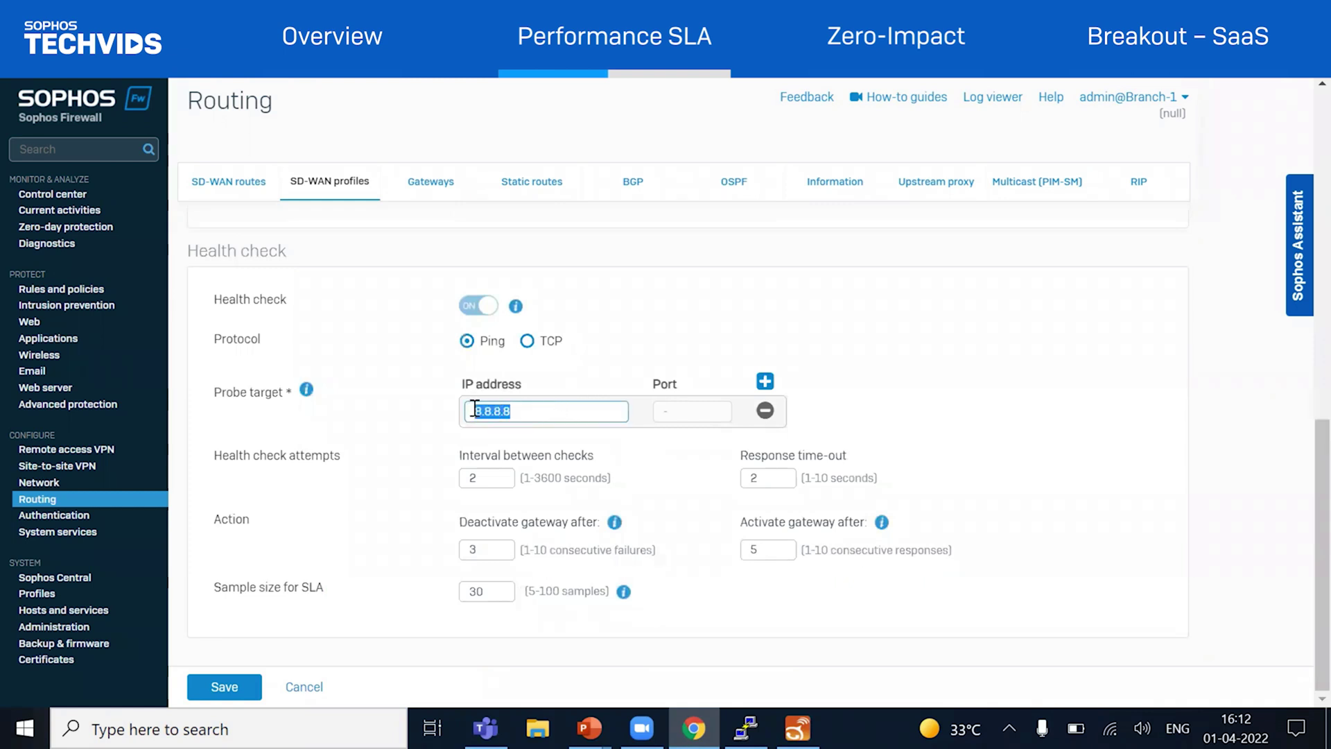
pyautogui.press('BackSpace')
pyautogui.write('192.168.1.10')
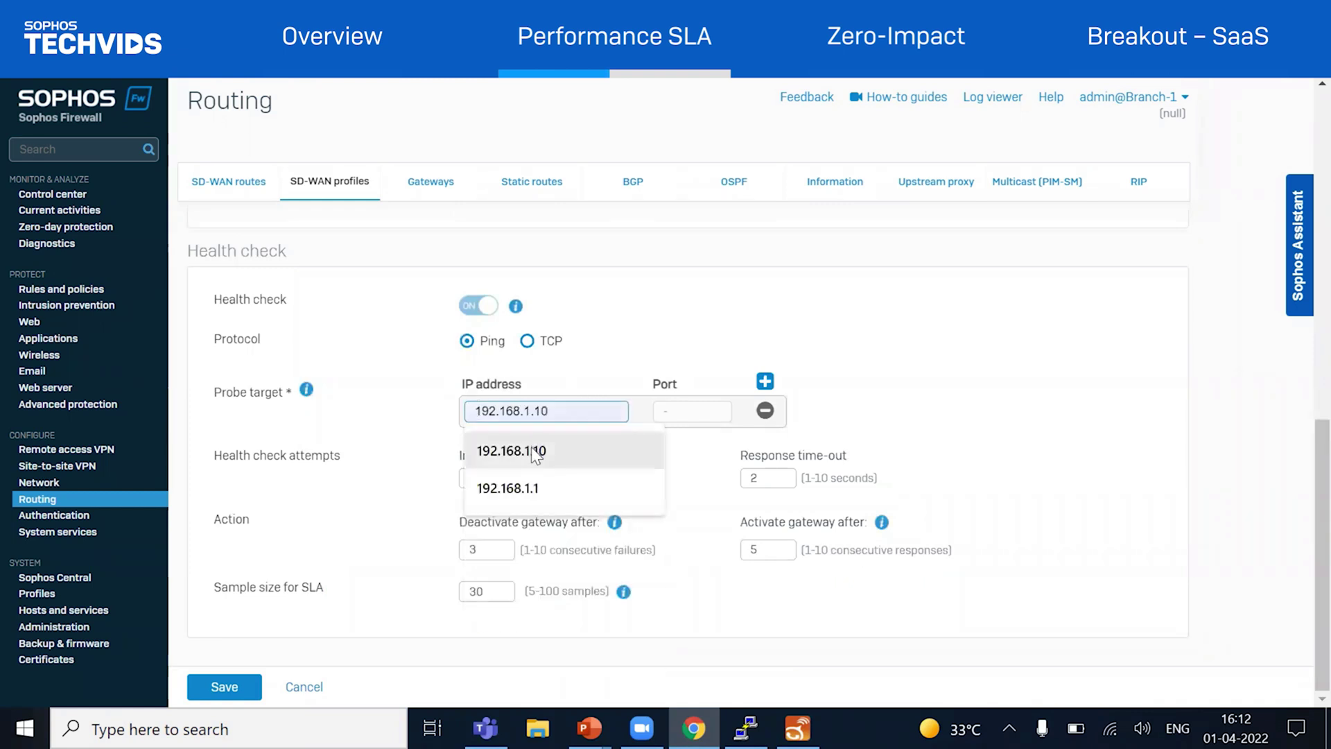
pyautogui.click(537, 452)
pyautogui.click(477, 477)
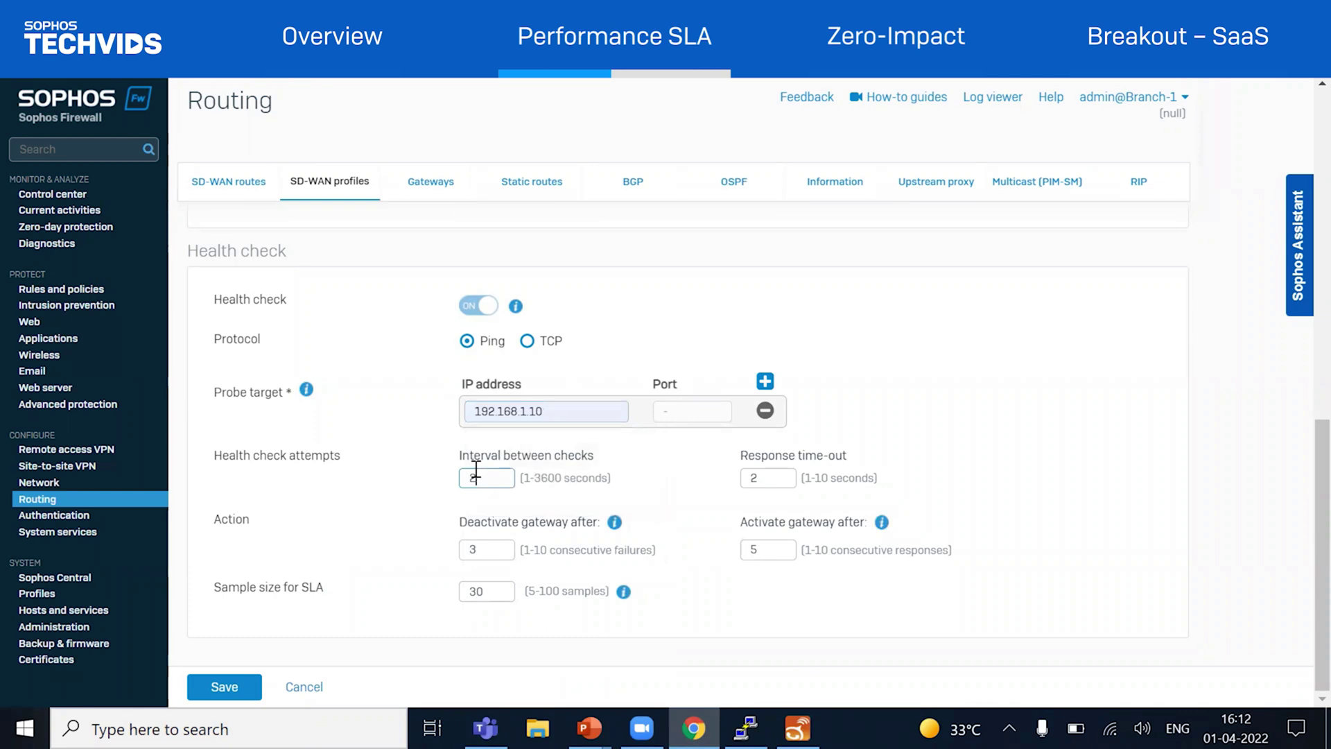
pyautogui.write('1')
pyautogui.press('Tab')
pyautogui.write('1')
pyautogui.press('Tab')
pyautogui.press('Tab')
pyautogui.doubleClick(489, 549)
pyautogui.write('1')
pyautogui.doubleClick(490, 590)
pyautogui.write('5')
pyautogui.click(212, 693)
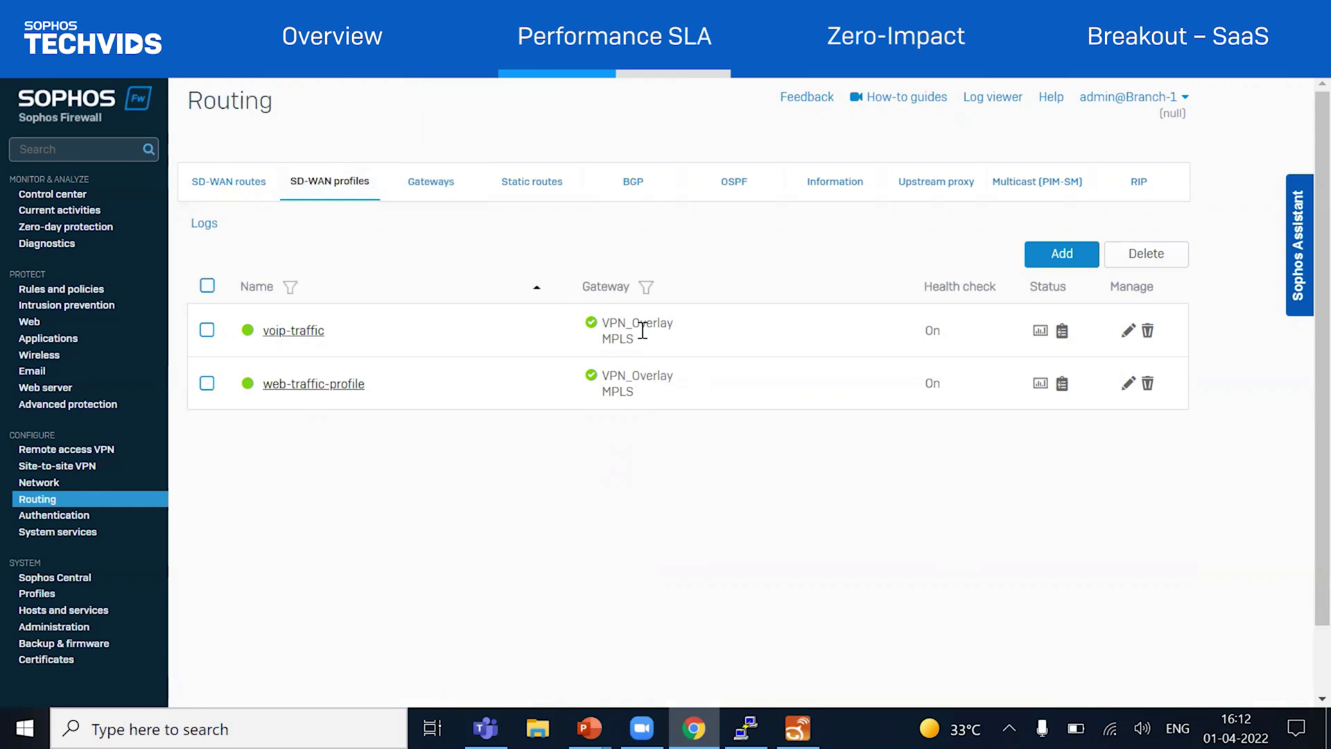
# Check voip-traffic's gateway health, then start a new SD-WAN route named web-traffic
pyautogui.click(1061, 332)
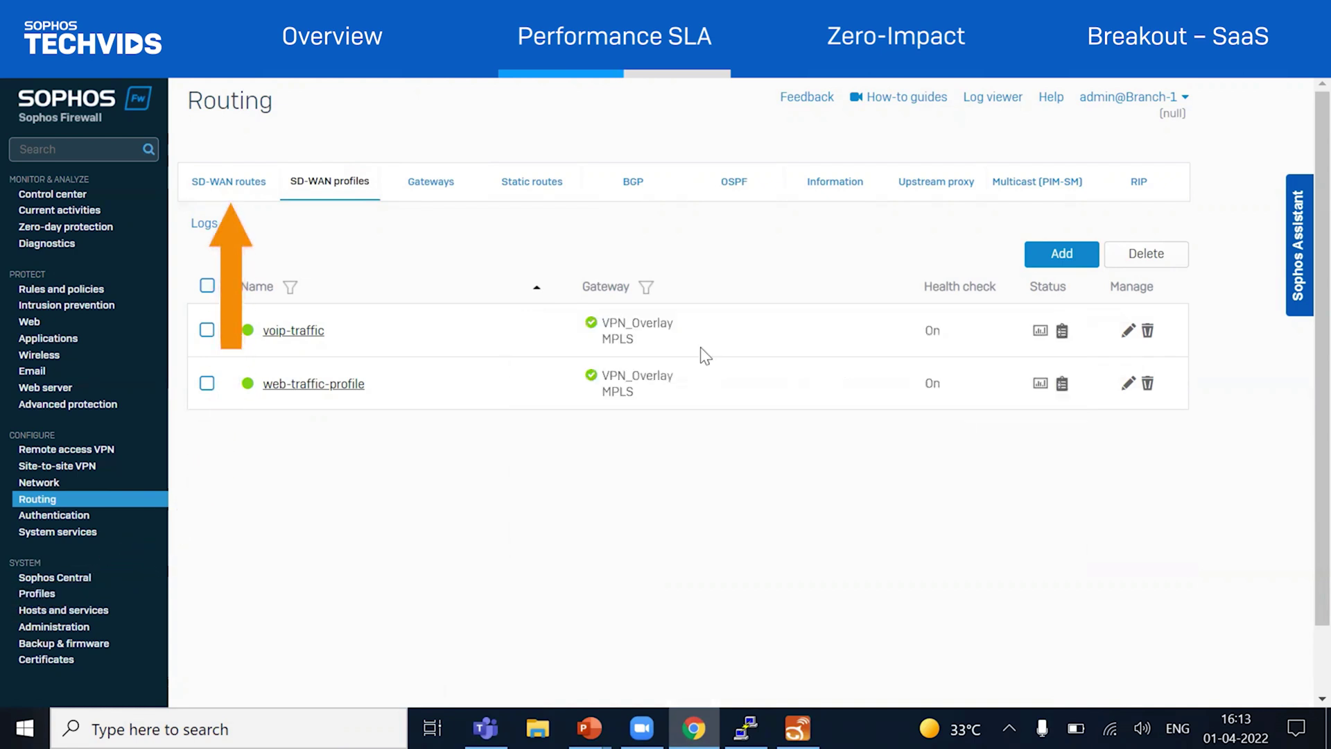
pyautogui.click(233, 186)
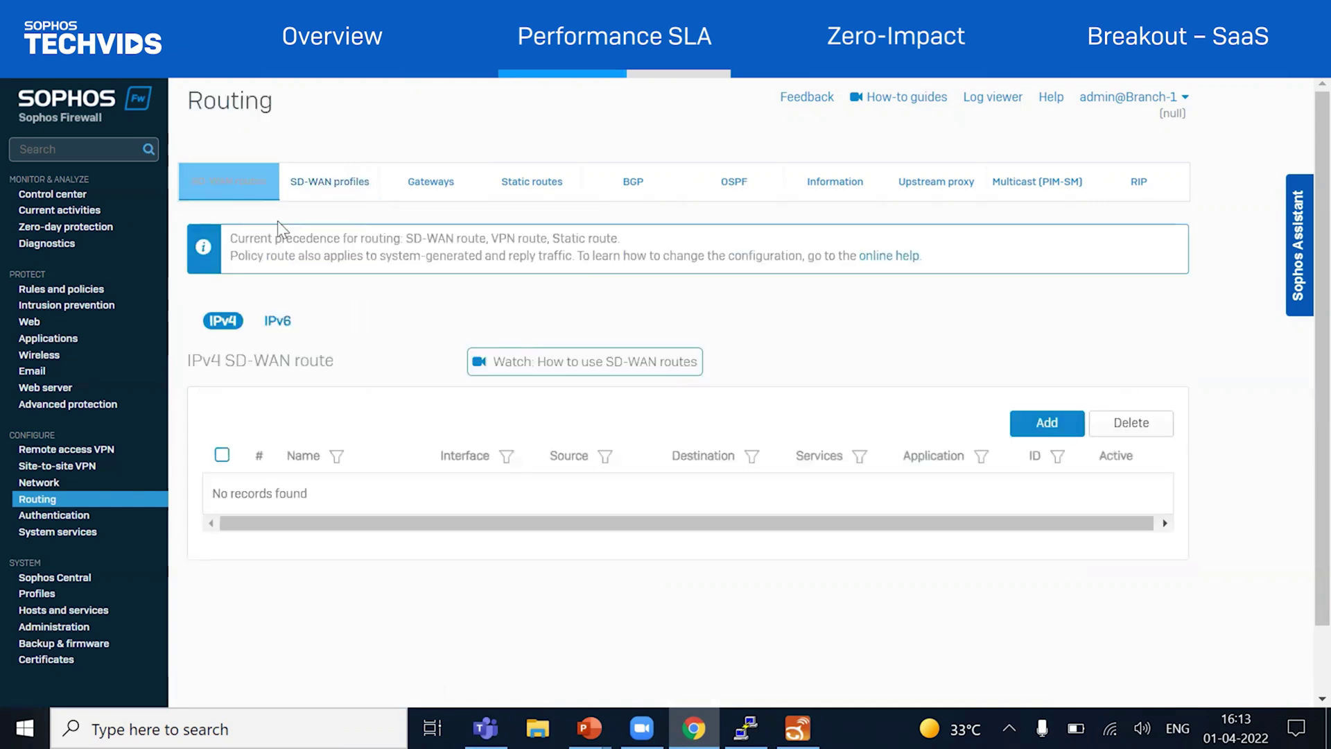
pyautogui.click(1018, 426)
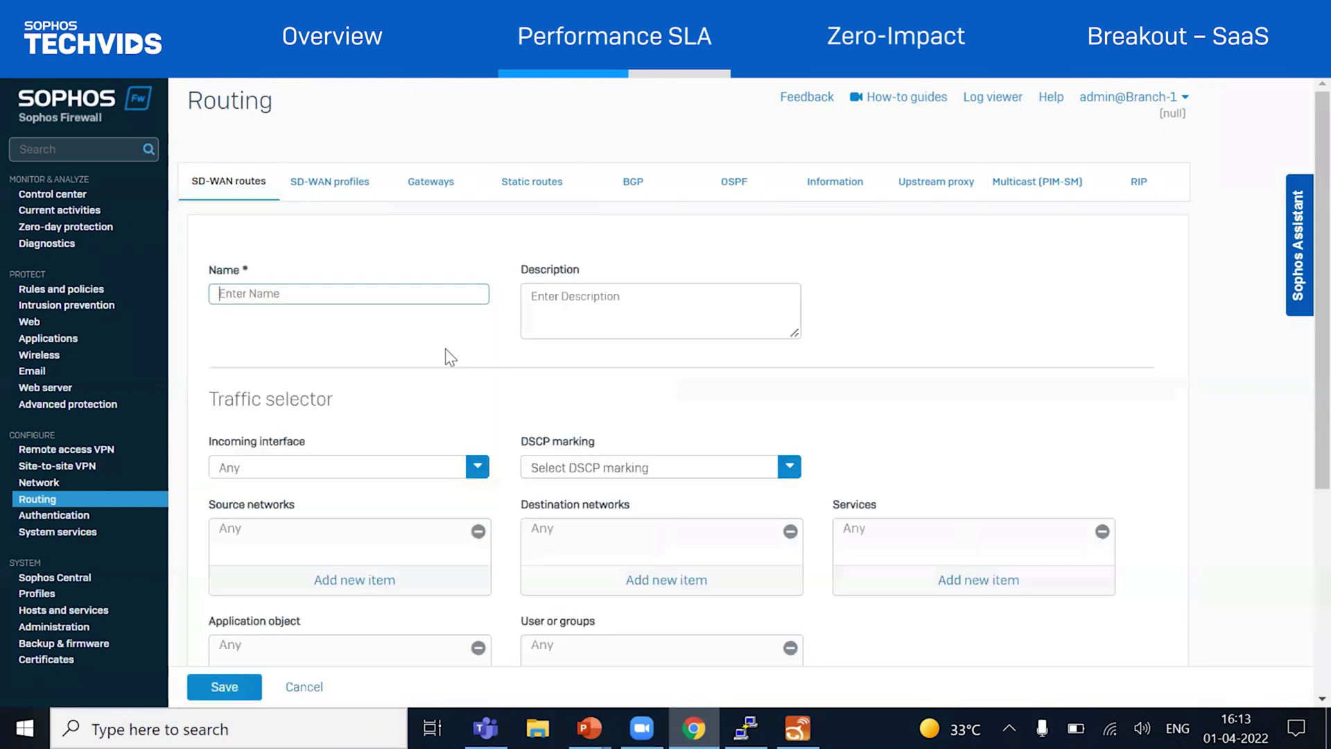
pyautogui.write('web-traffic')
# Give the route destination Remote-subnet and profile web-traffic-profile, then save it
pyautogui.scroll(-3, 349, 345)
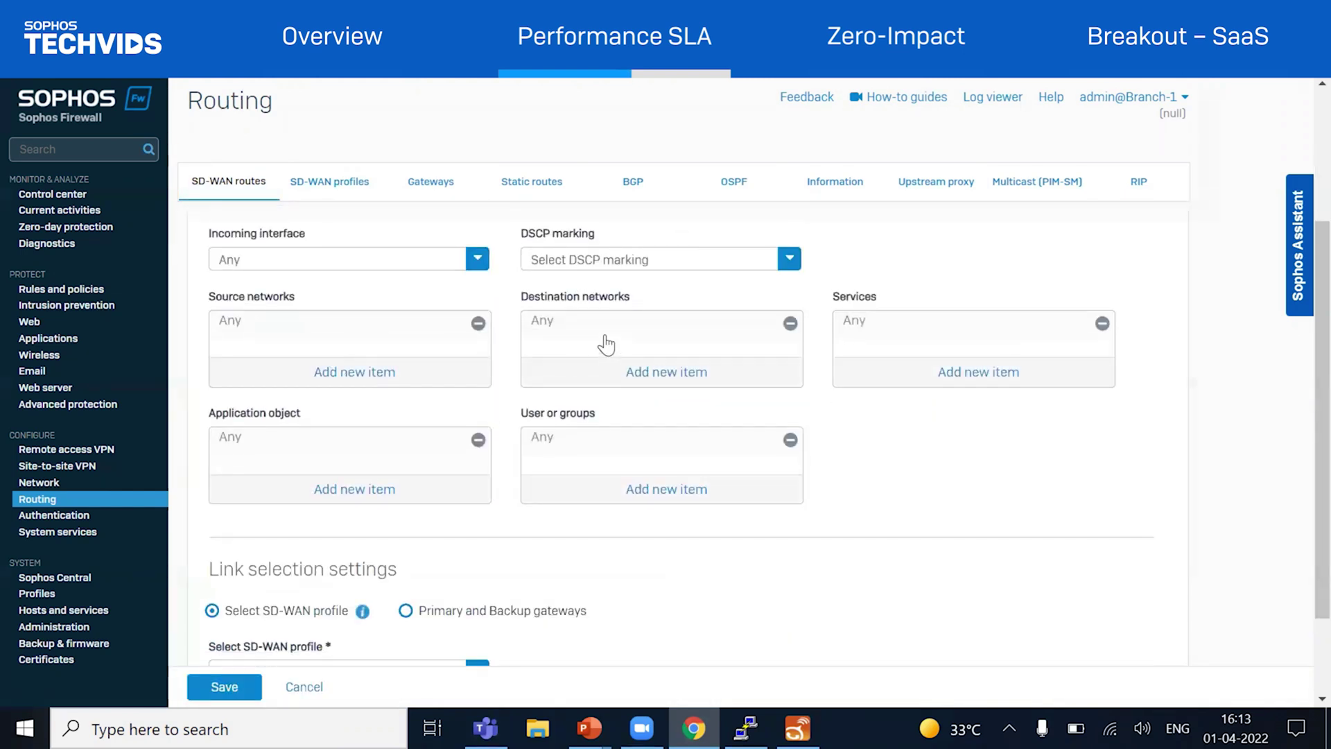
pyautogui.click(600, 375)
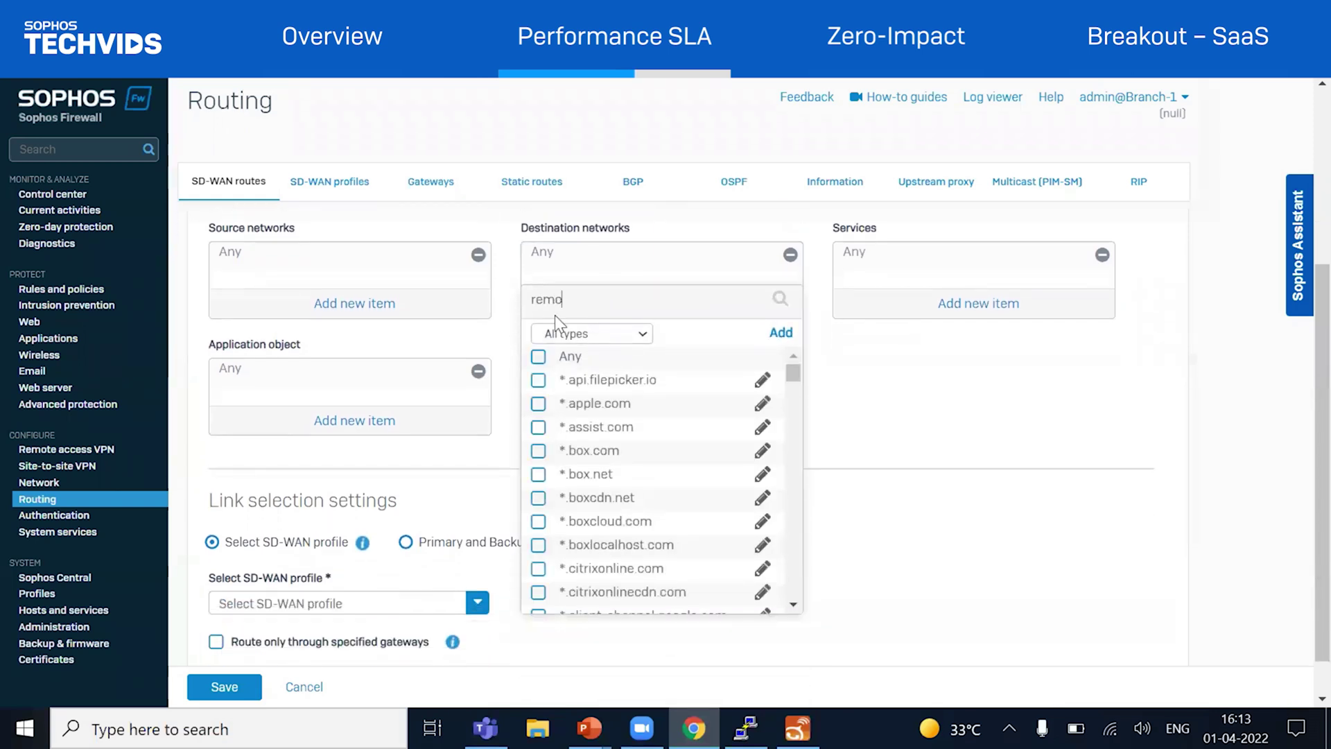
pyautogui.click(551, 378)
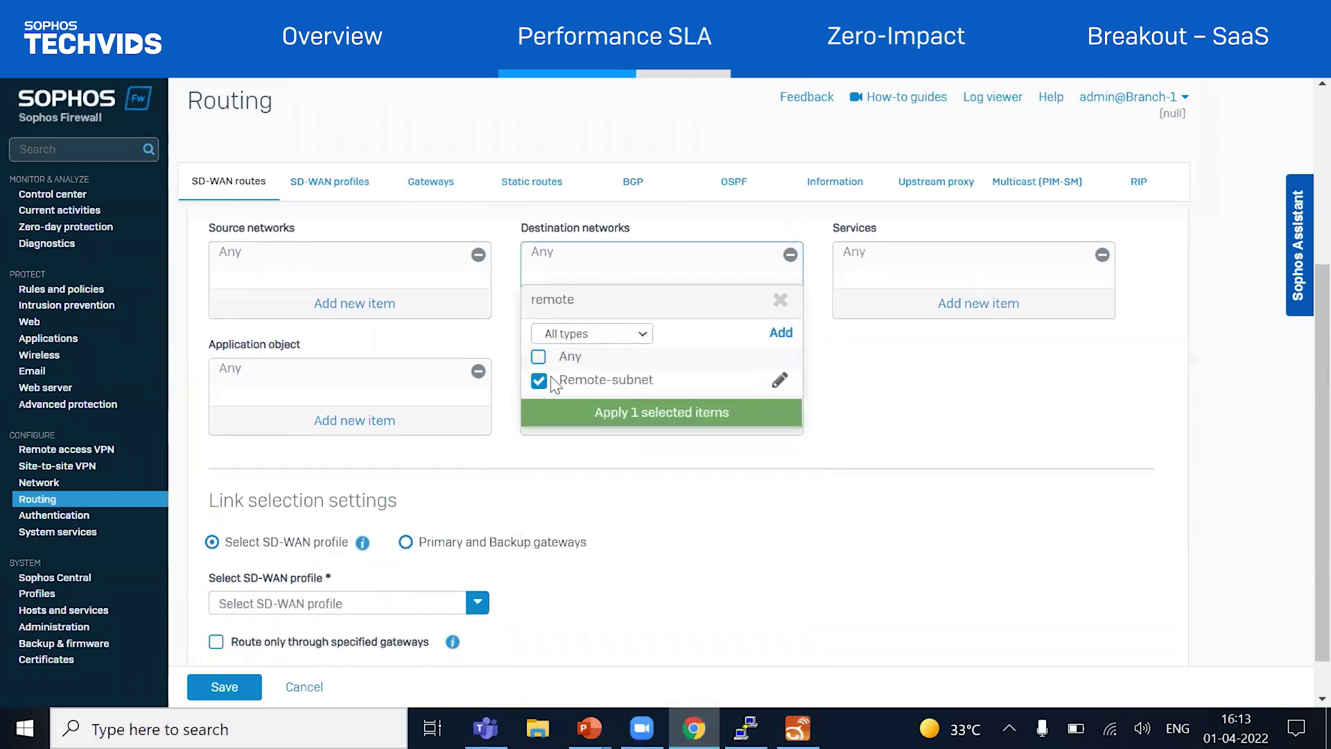
pyautogui.moveTo(661, 389)
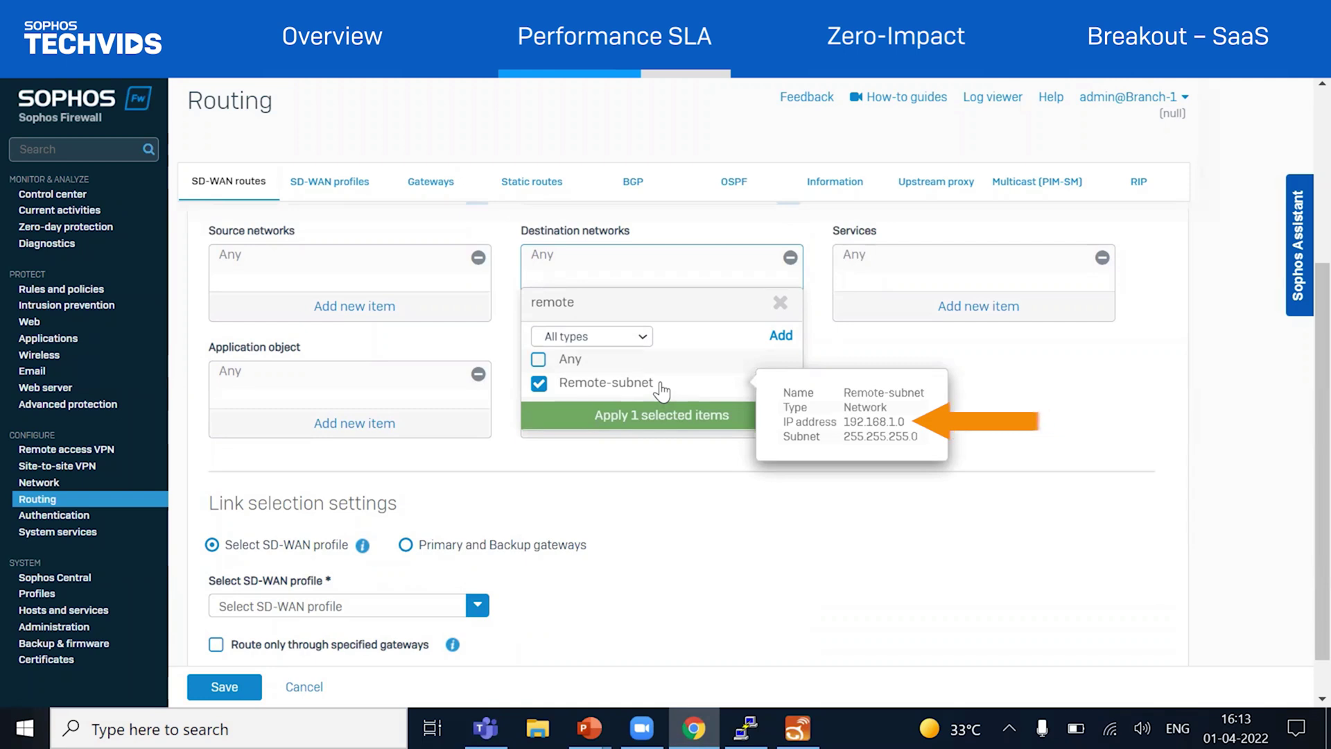
pyautogui.click(658, 415)
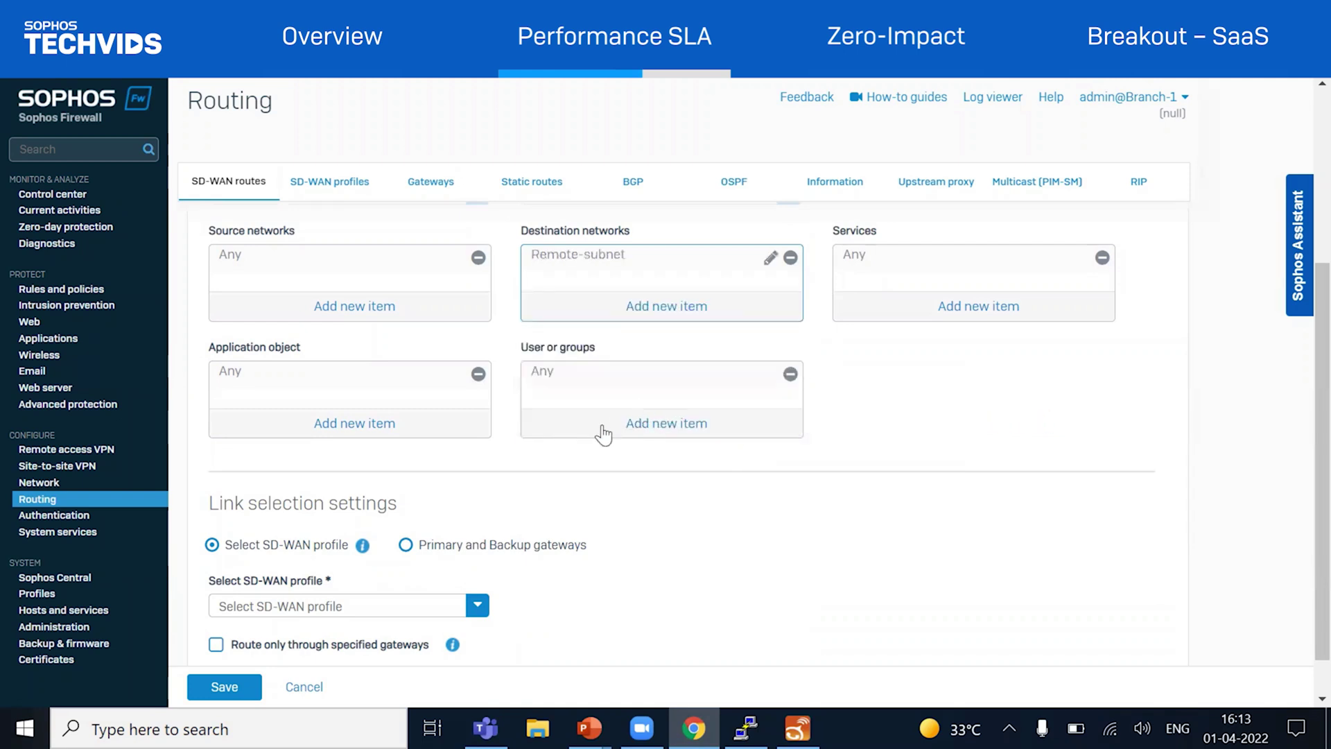
pyautogui.scroll(-1, 654, 529)
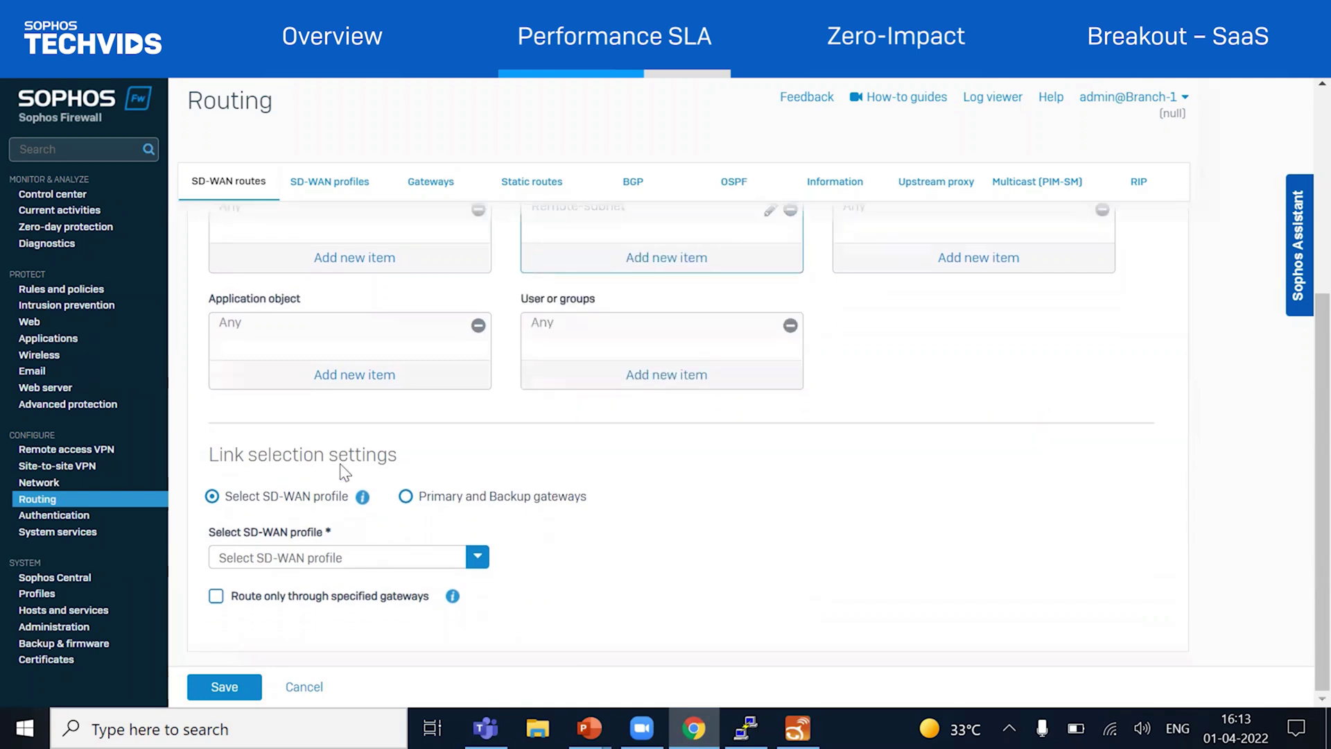
pyautogui.click(331, 557)
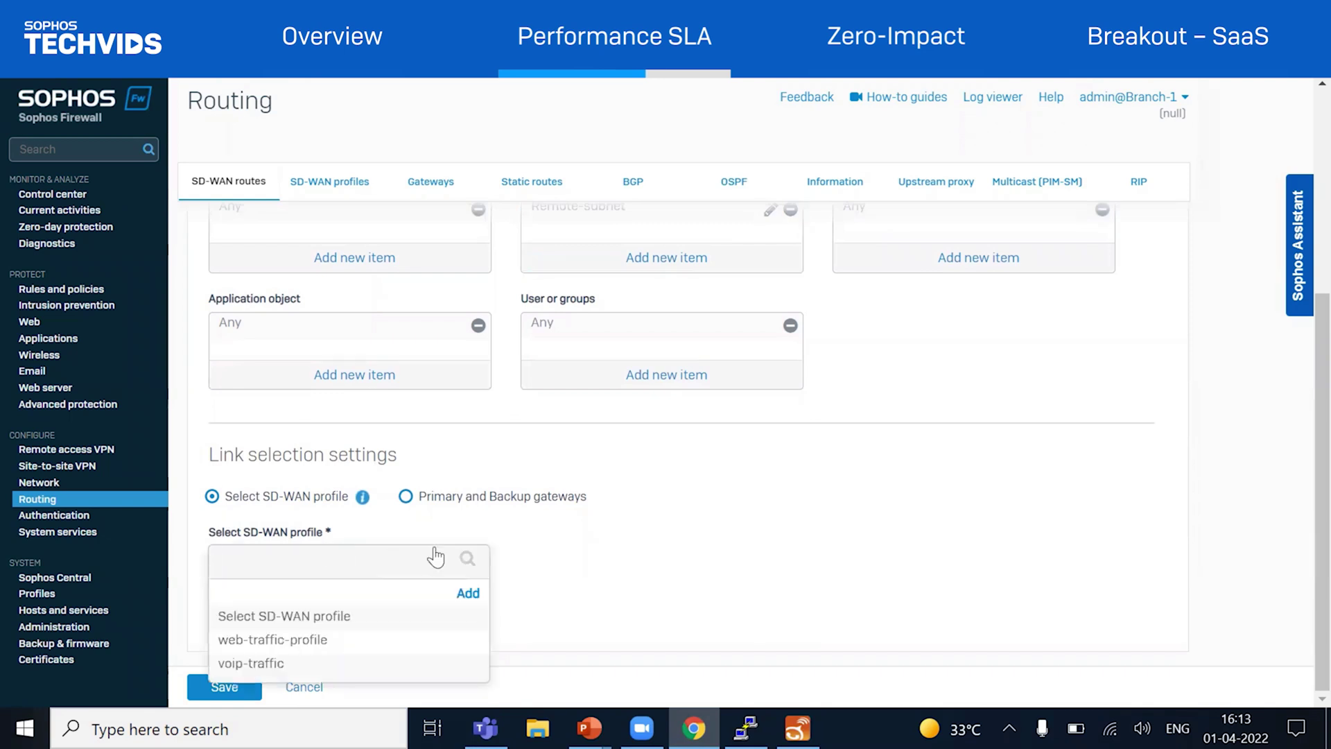
pyautogui.click(340, 641)
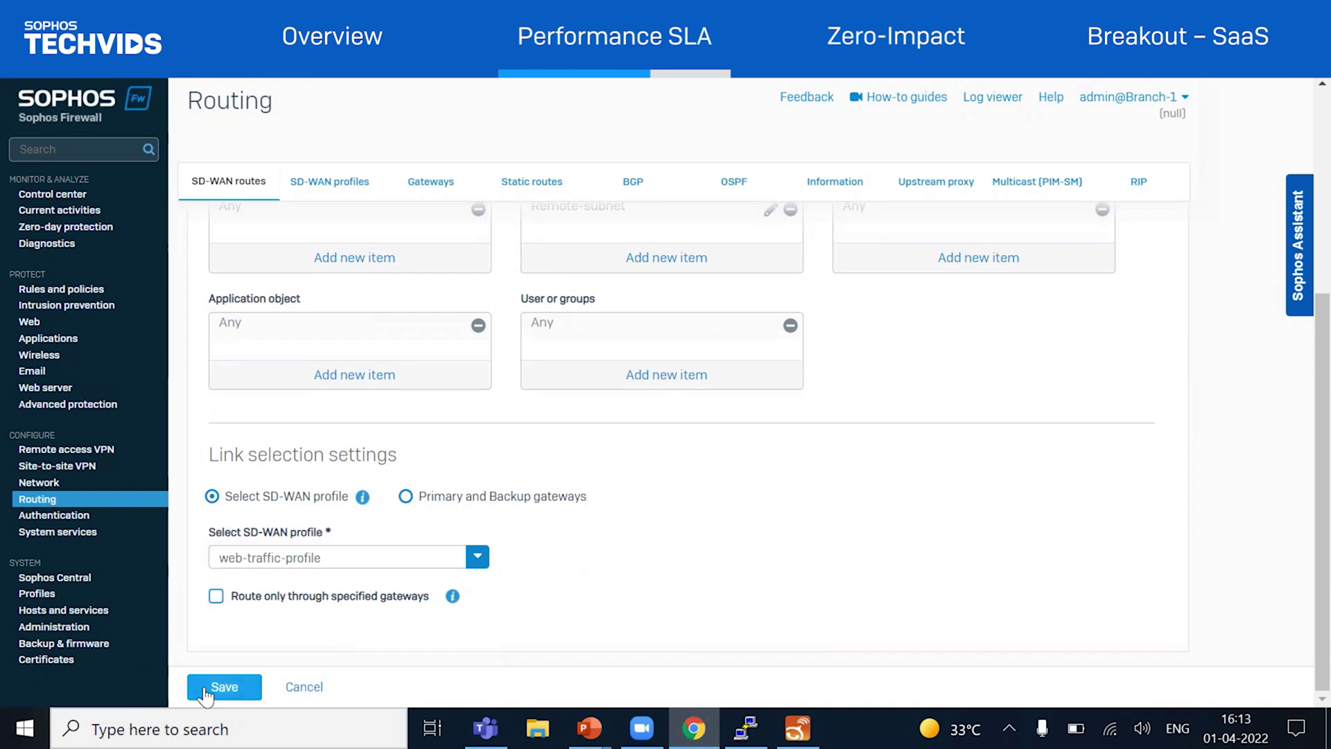
pyautogui.click(222, 686)
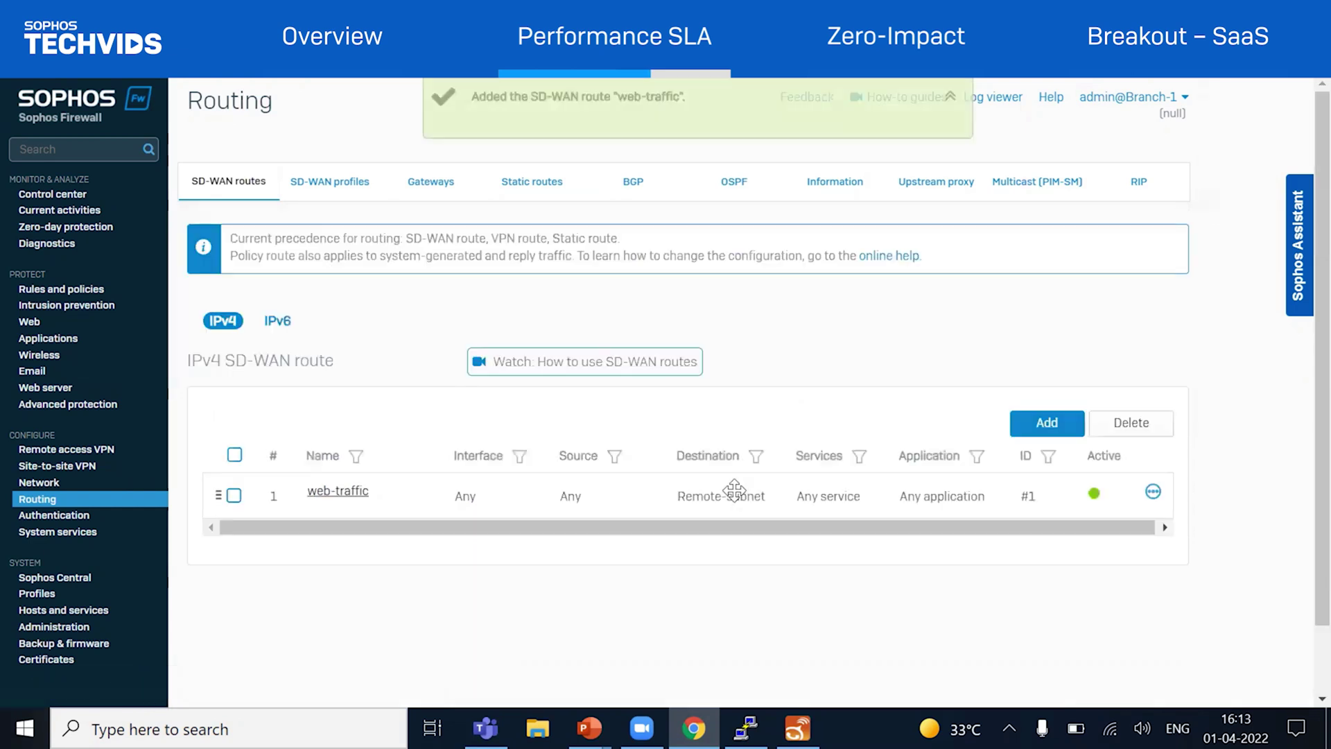
# Clone the web-traffic route and rename the copy to voip-traffic
pyautogui.click(1153, 493)
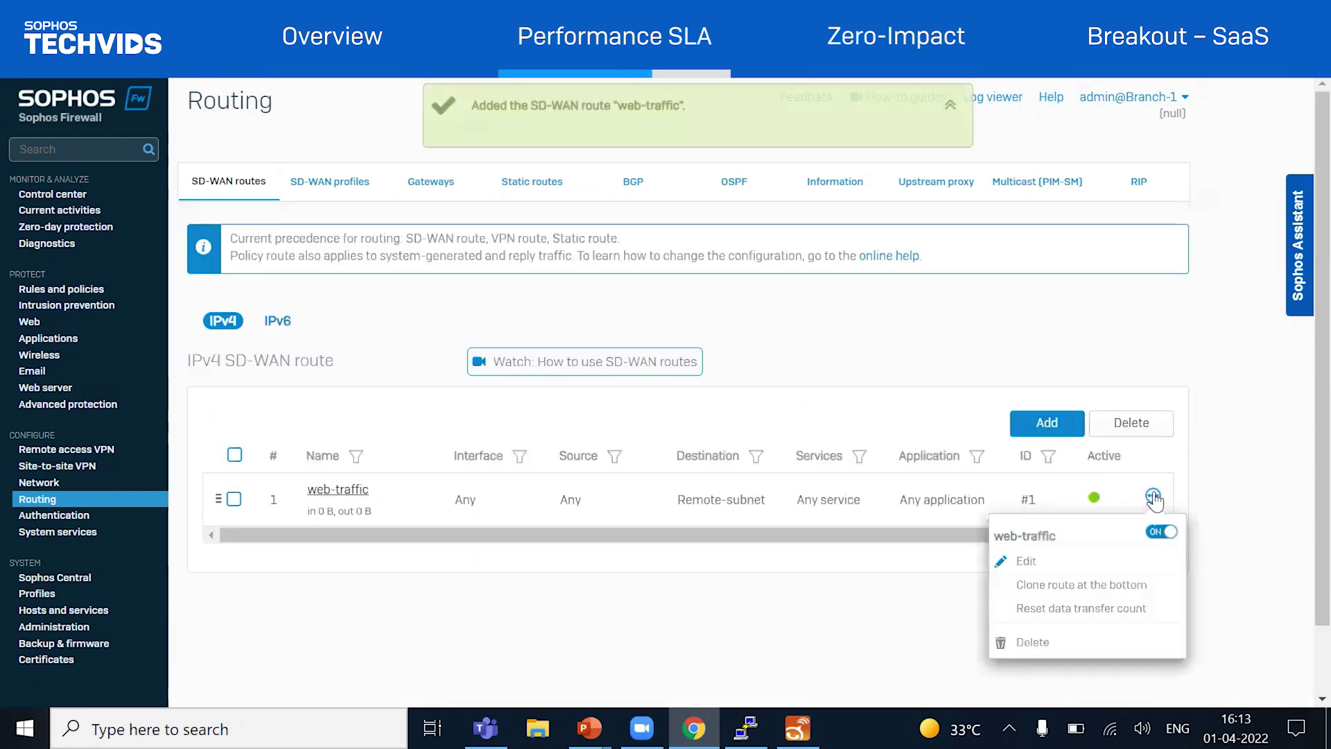
pyautogui.click(1083, 585)
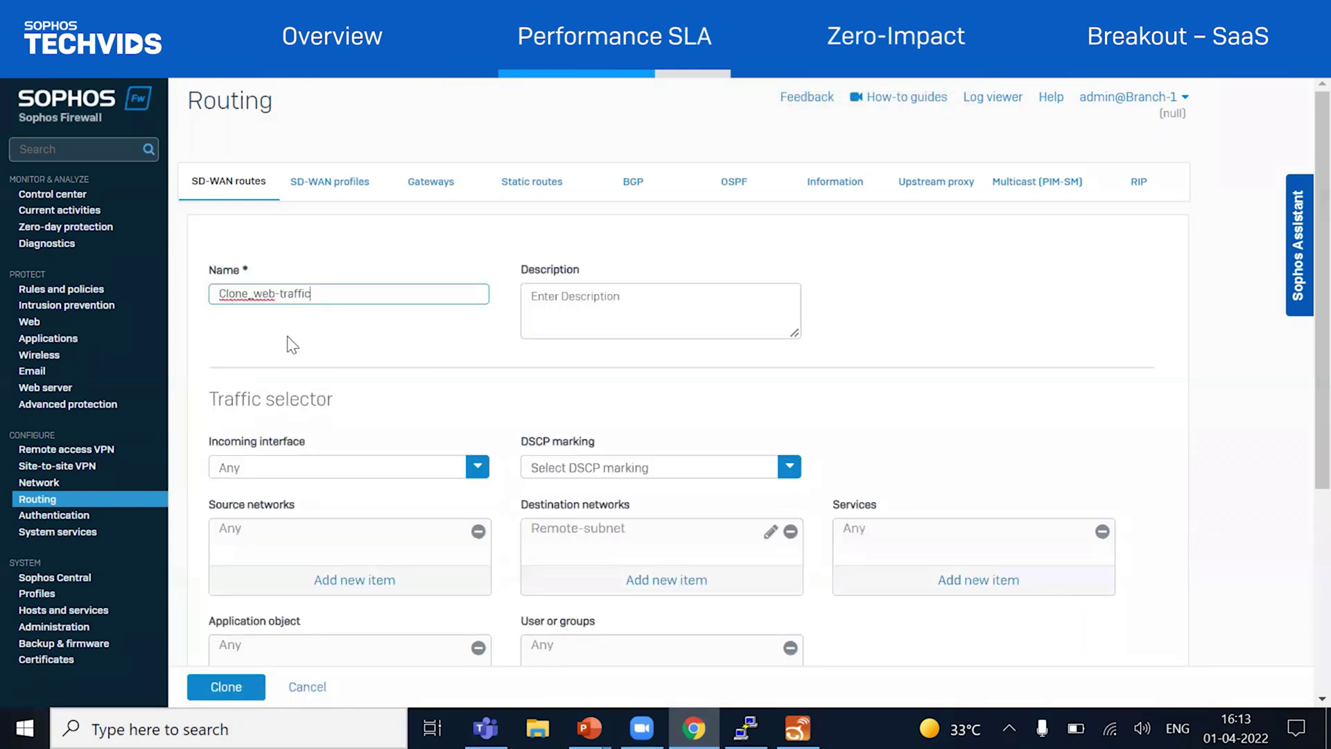
pyautogui.press('BackSpace')
pyautogui.press('BackSpace')
pyautogui.press('BackSpace')
pyautogui.press('BackSpace')
pyautogui.press('BackSpace')
pyautogui.press('BackSpace')
pyautogui.press('BackSpace')
pyautogui.press('BackSpace')
pyautogui.press('BackSpace')
pyautogui.press('BackSpace')
pyautogui.press('BackSpace')
pyautogui.press('BackSpace')
pyautogui.press('BackSpace')
pyautogui.press('BackSpace')
pyautogui.press('BackSpace')
pyautogui.press('BackSpace')
pyautogui.press('BackSpace')
pyautogui.write('voip-tr')
pyautogui.scroll(-3, 343, 312)
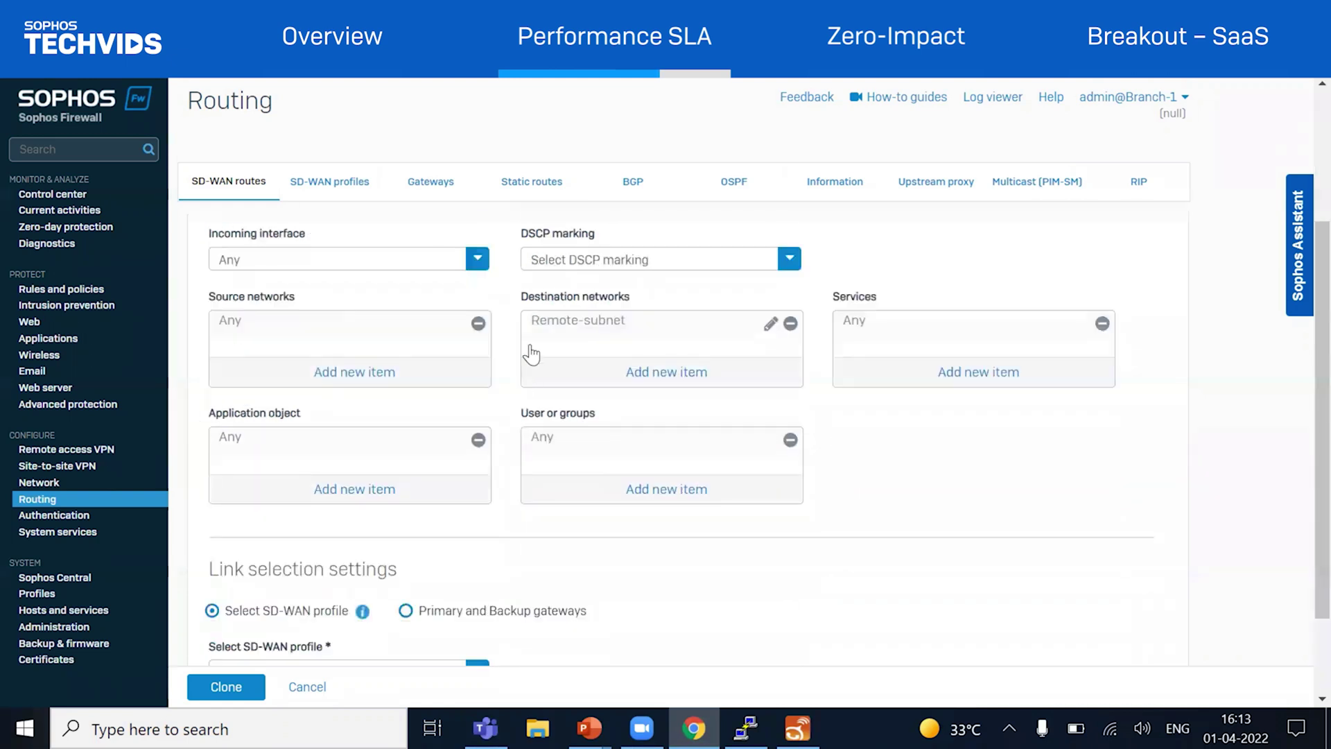
# Create application object voip-2 filtered to SIP applications and use it for the route
pyautogui.click(347, 495)
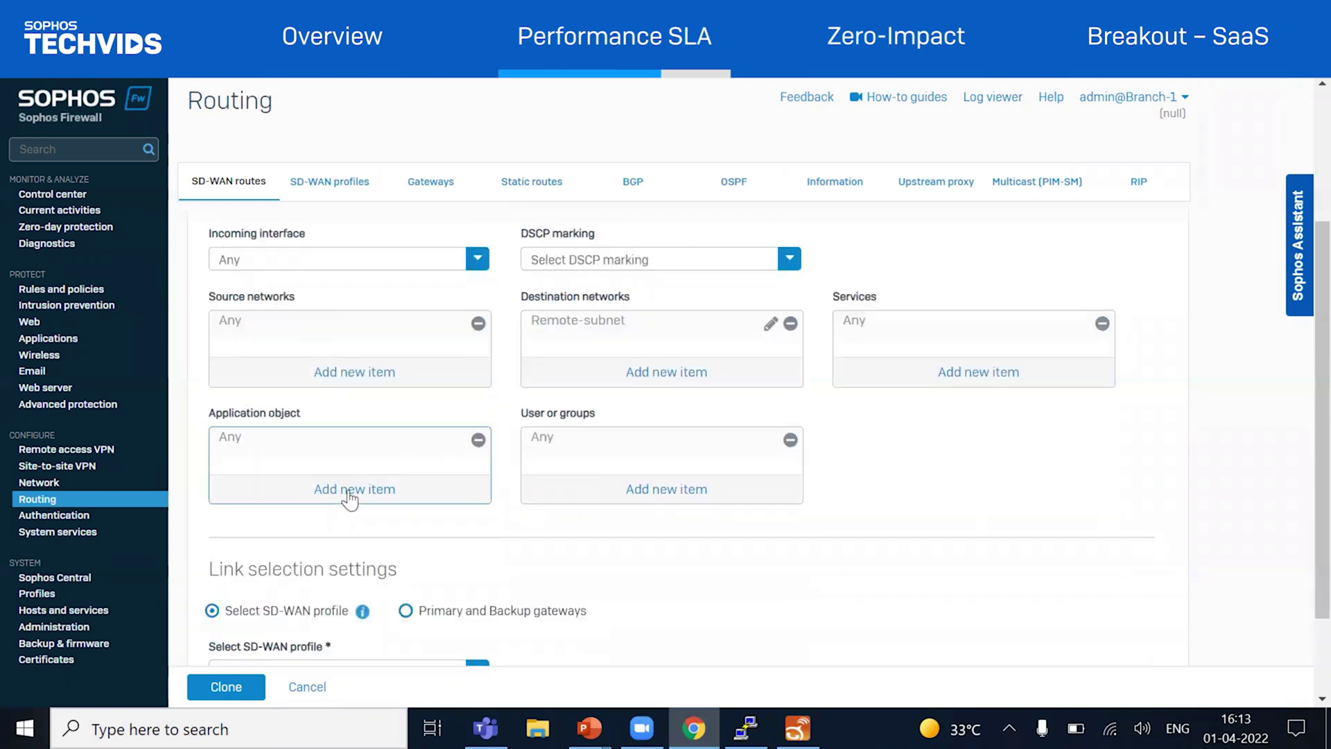
pyautogui.click(225, 504)
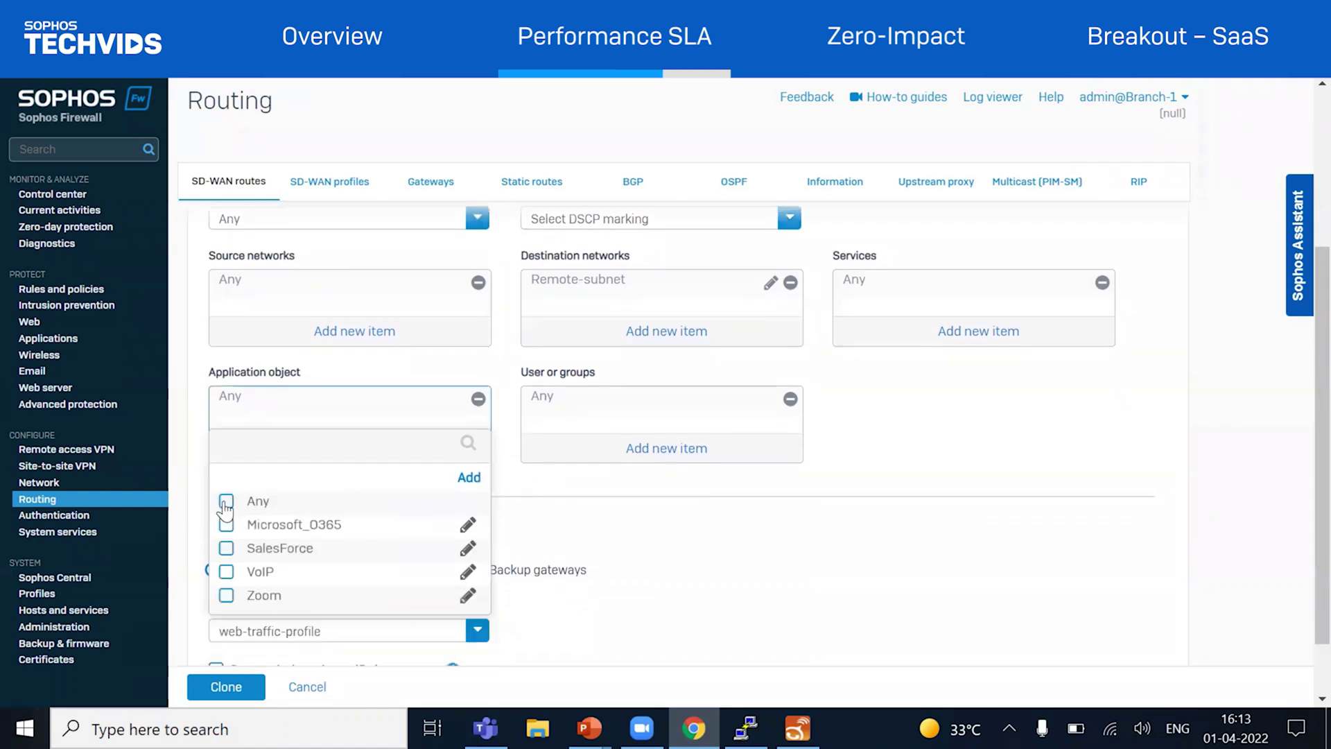
pyautogui.click(227, 572)
pyautogui.click(469, 477)
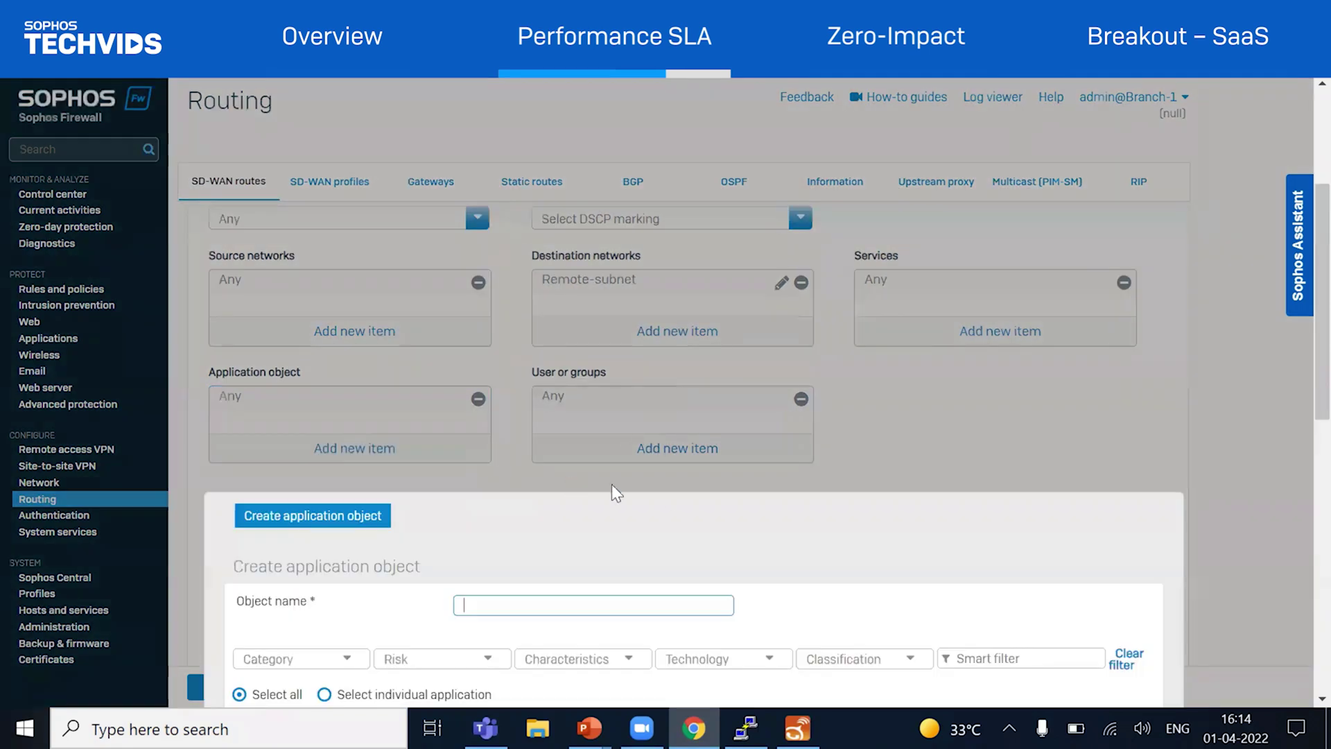
pyautogui.write('voip-2')
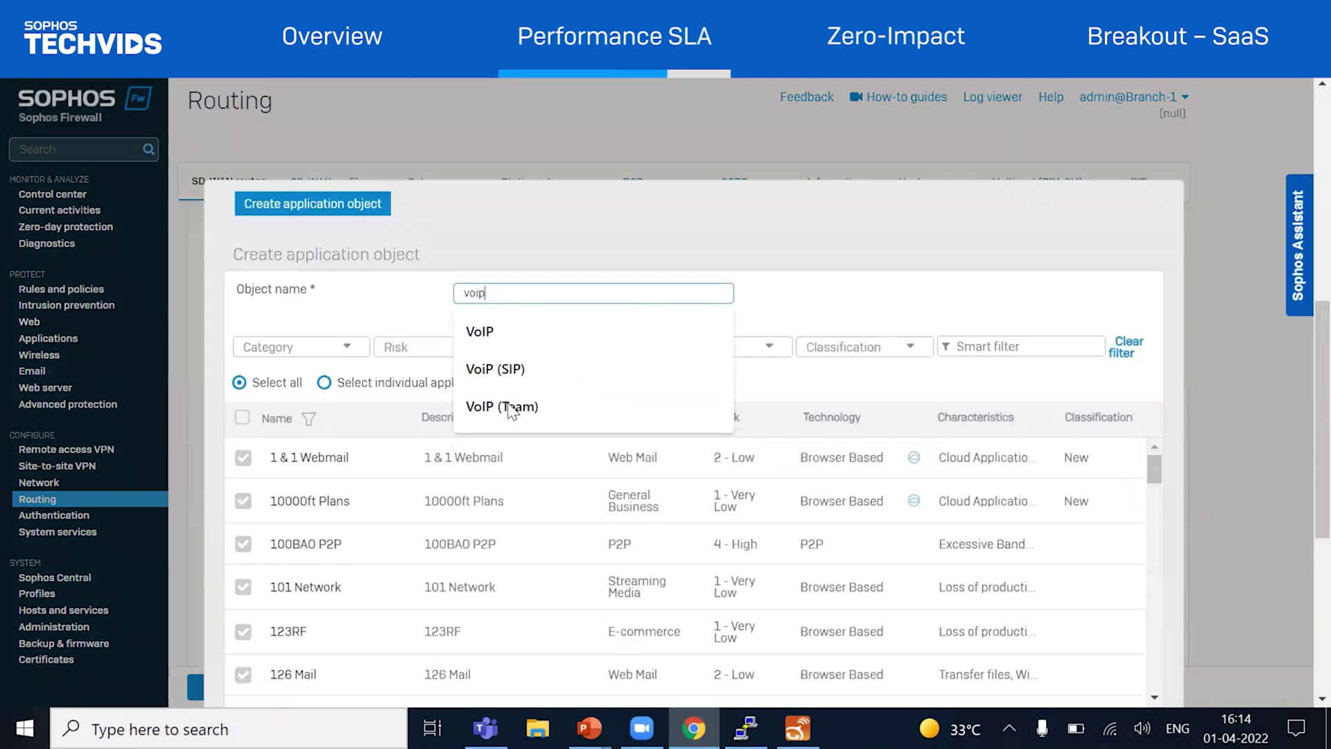
pyautogui.click(1073, 339)
pyautogui.write('sip')
pyautogui.press('Return')
pyautogui.scroll(-5, 658, 298)
pyautogui.click(278, 440)
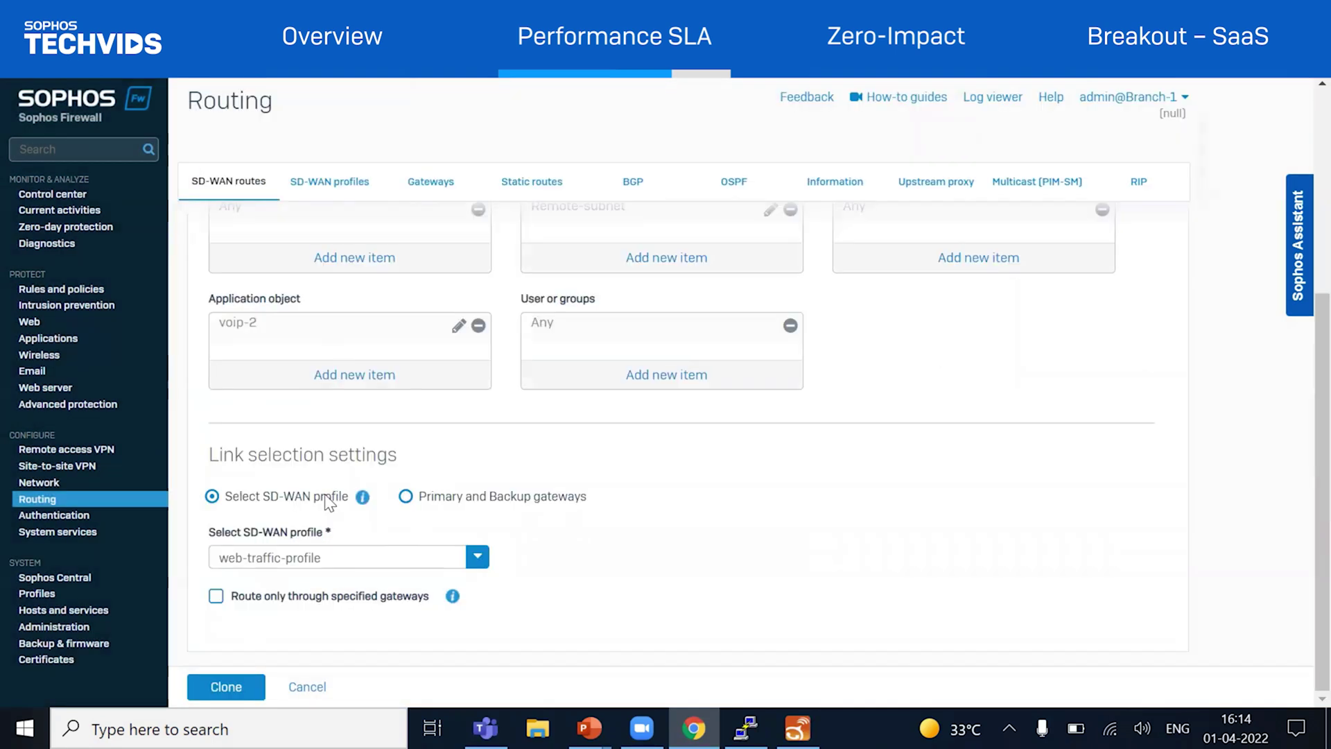
# Select the voip-traffic SD-WAN profile and create the cloned route
pyautogui.click(291, 563)
pyautogui.click(265, 664)
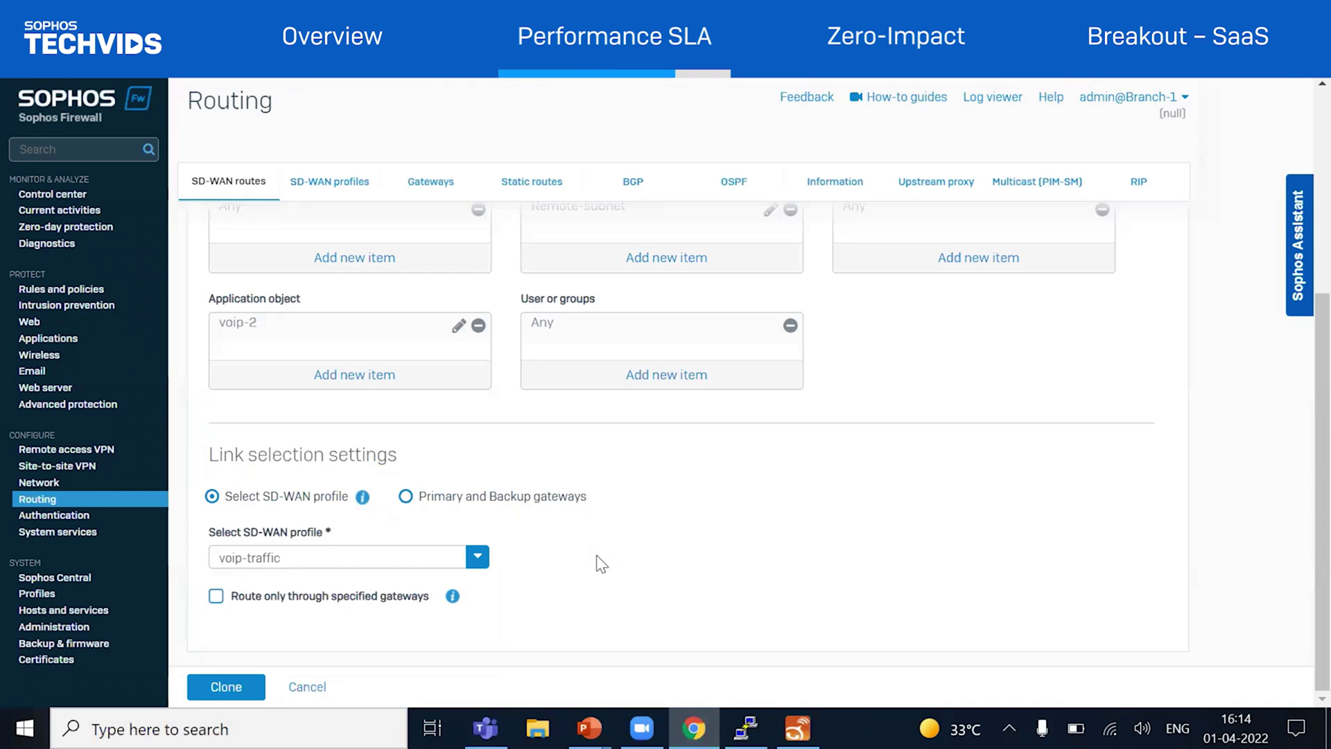
pyautogui.click(244, 689)
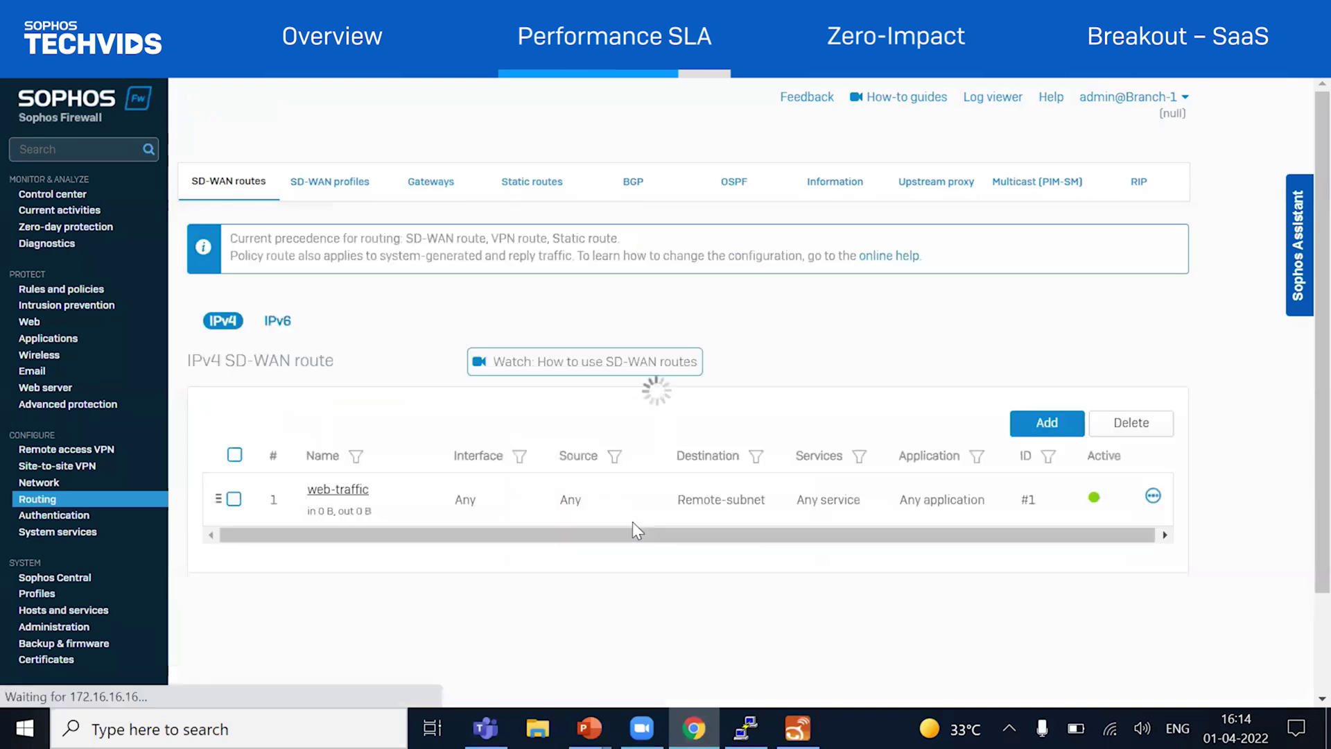
# Reorder the IPv4 SD-WAN routes, dragging voip-traffic above web-traffic
pyautogui.moveTo(218, 552); pyautogui.dragTo(215, 499)
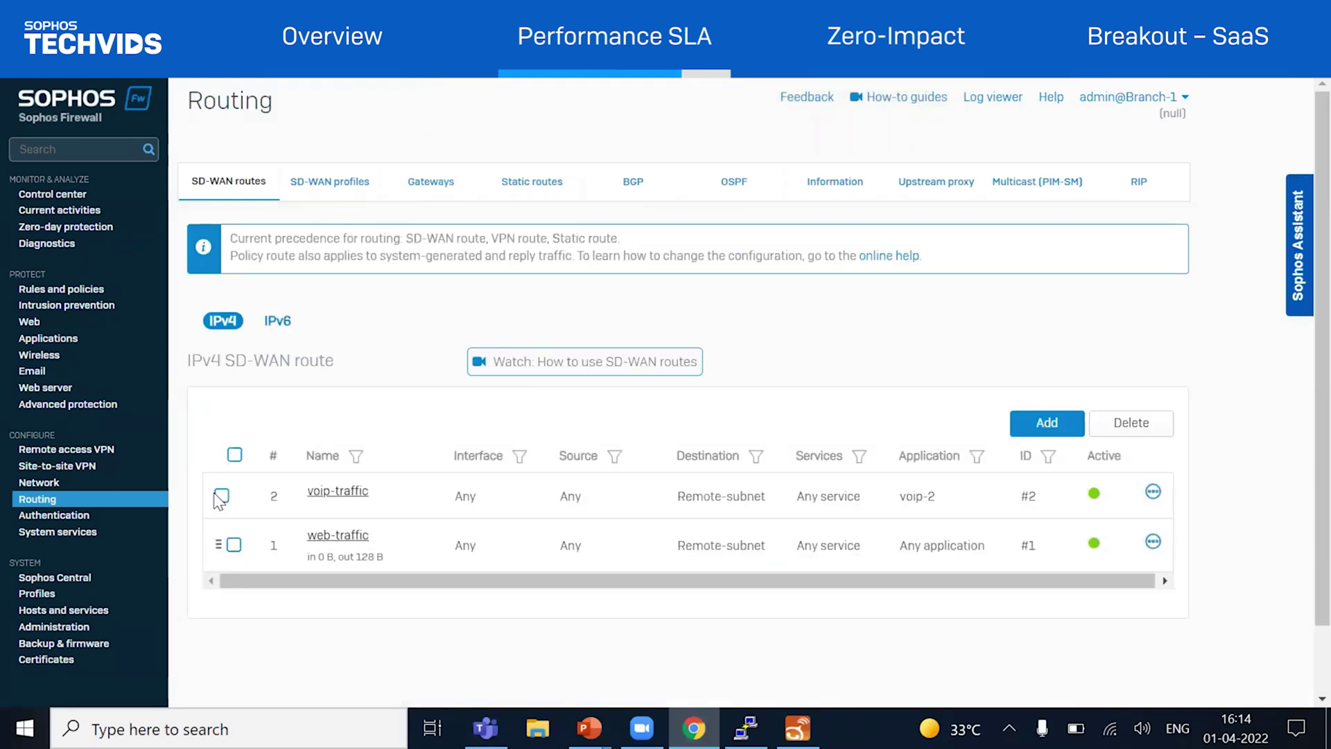
pyautogui.moveTo(1093, 499)
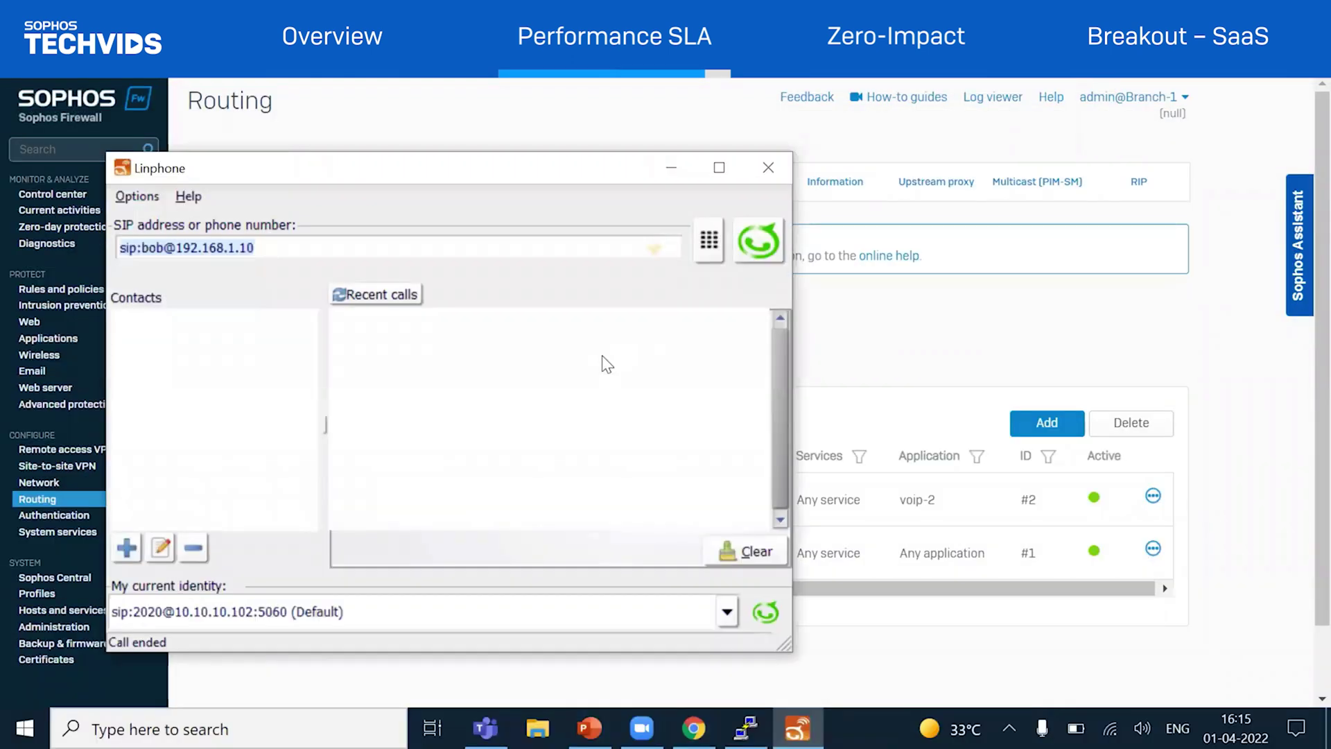
# Place a Linphone test call to the SIP phone at 192.168.1.10, then minimize the call window
pyautogui.click(763, 244)
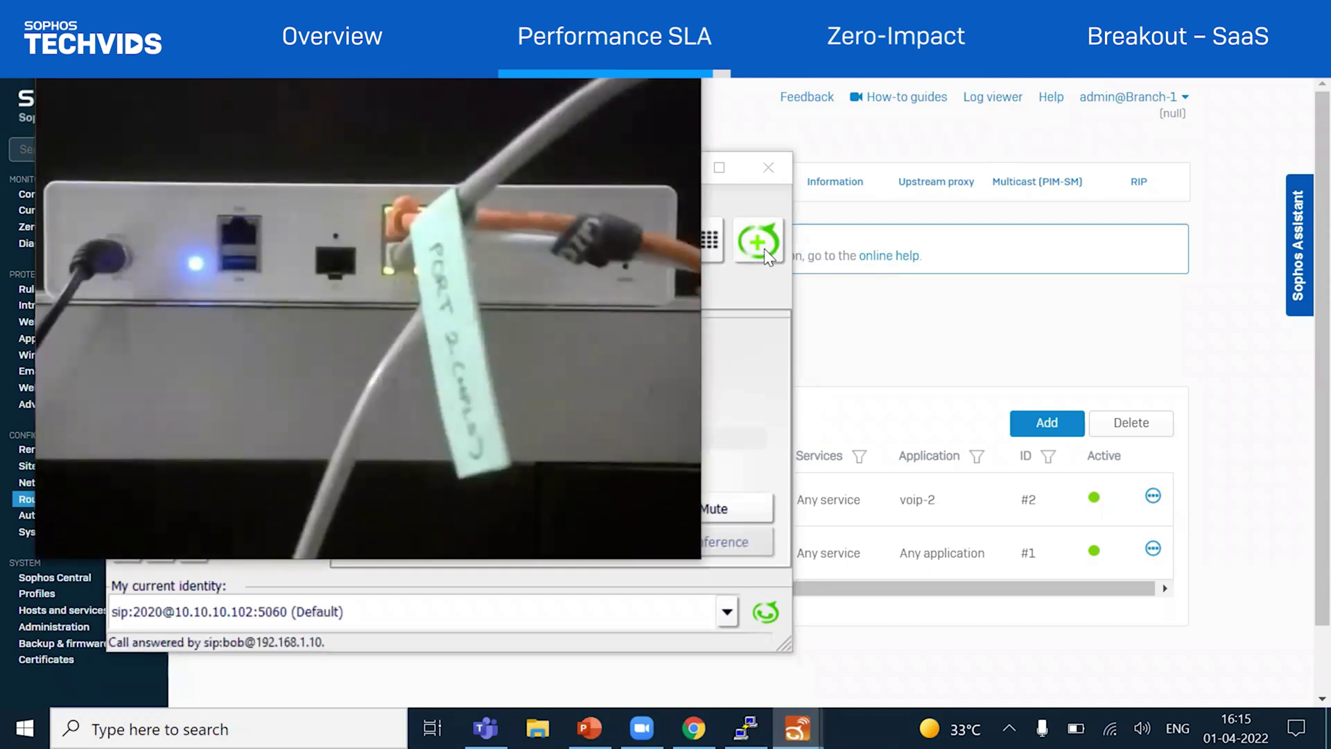
pyautogui.moveTo(489, 201)
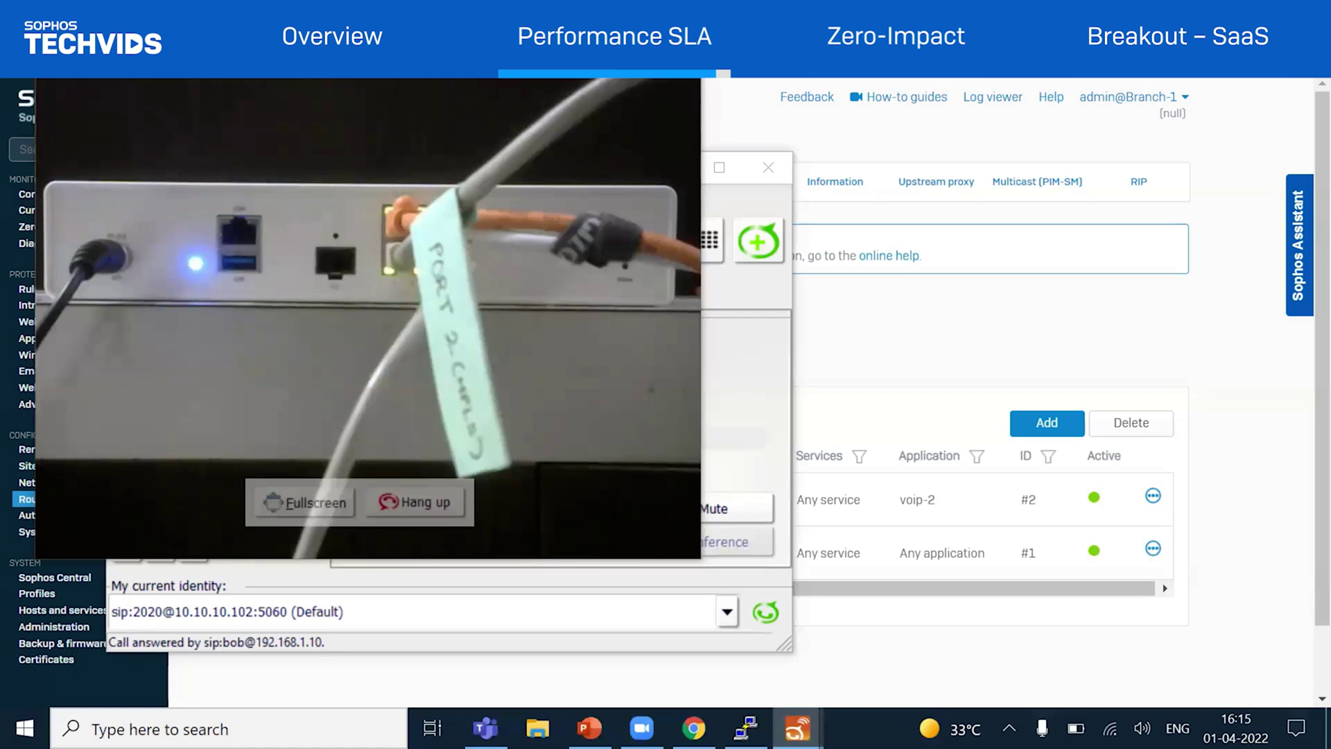
pyautogui.click(743, 200)
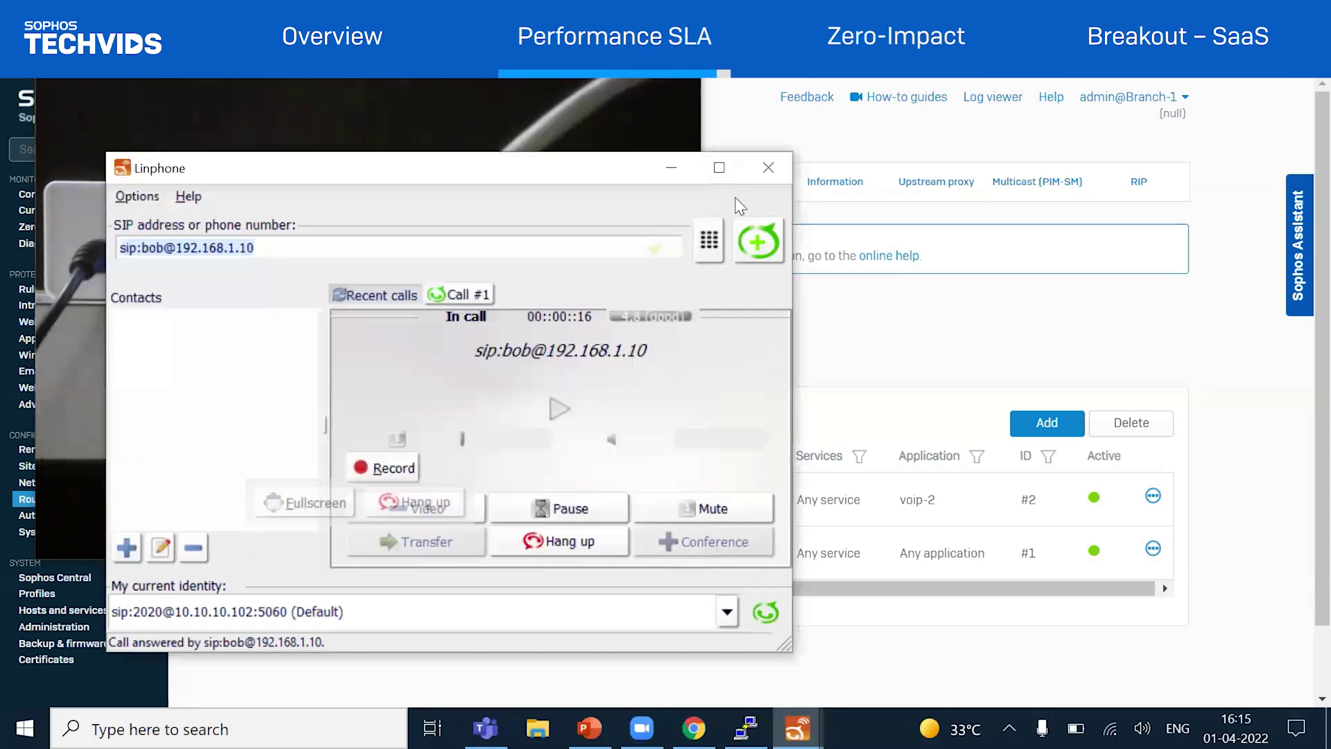
pyautogui.click(659, 168)
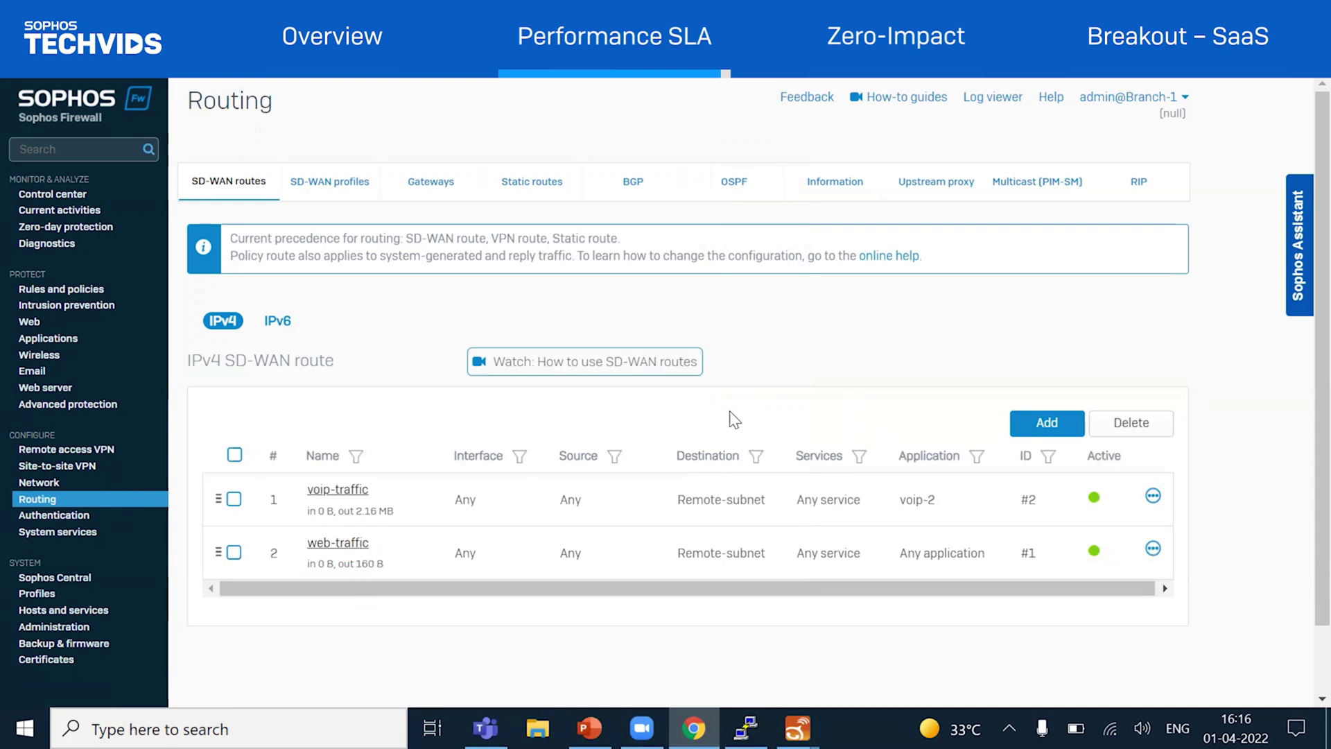
# In Live connections, open the Session Initiation Protocol details to confirm out interface xfrm1
pyautogui.click(61, 212)
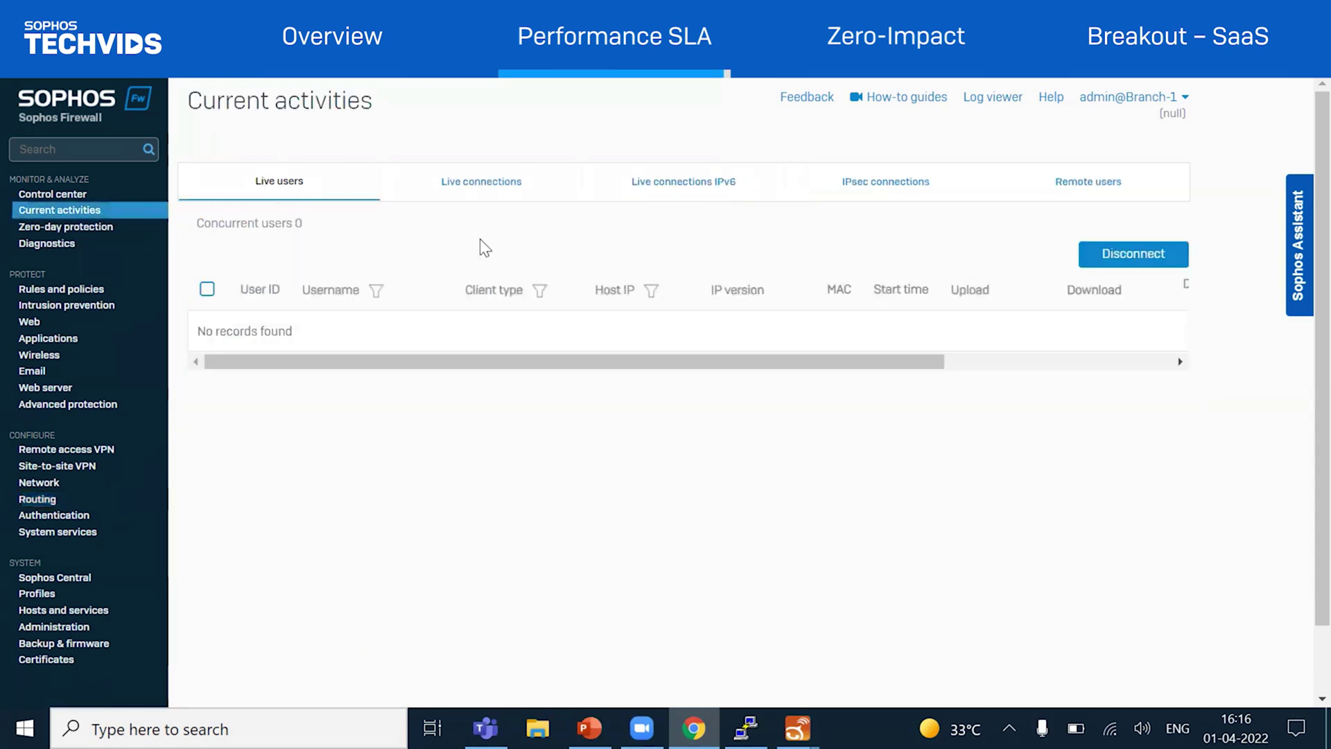
pyautogui.click(485, 192)
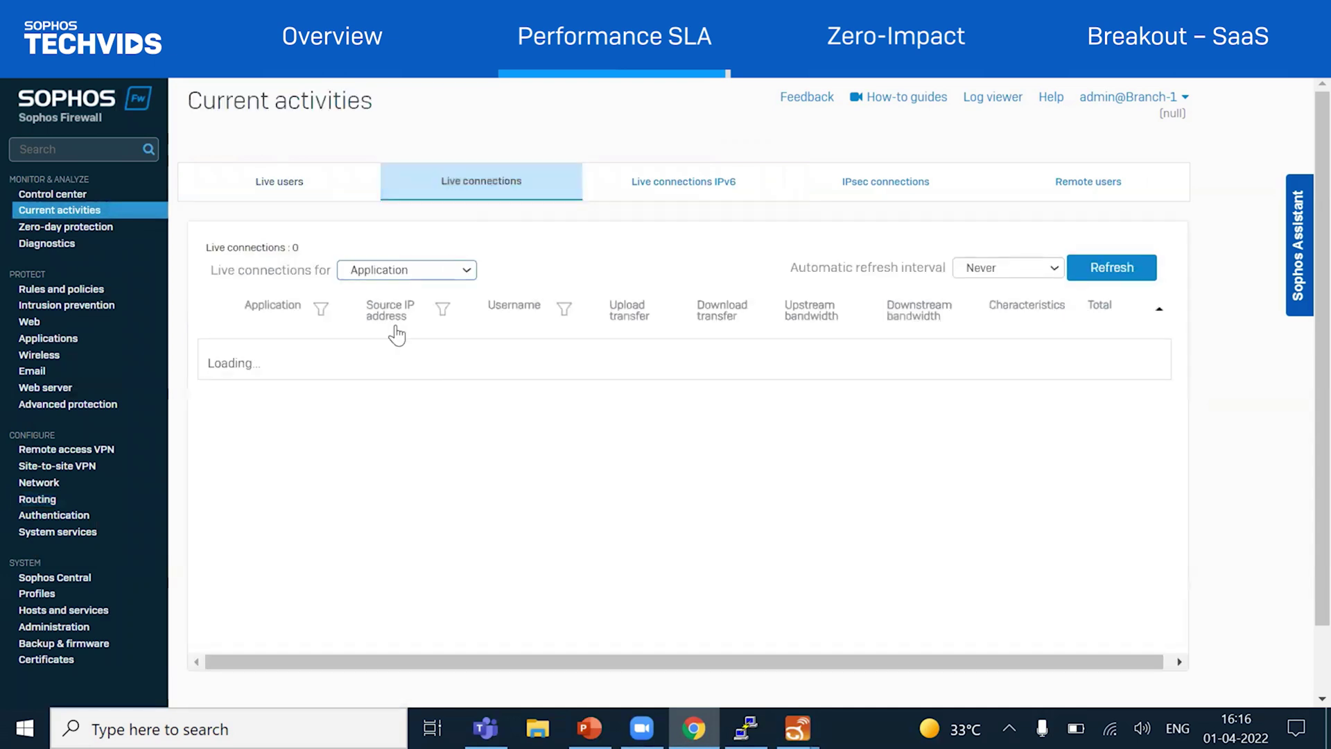
pyautogui.scroll(-5, 1120, 450)
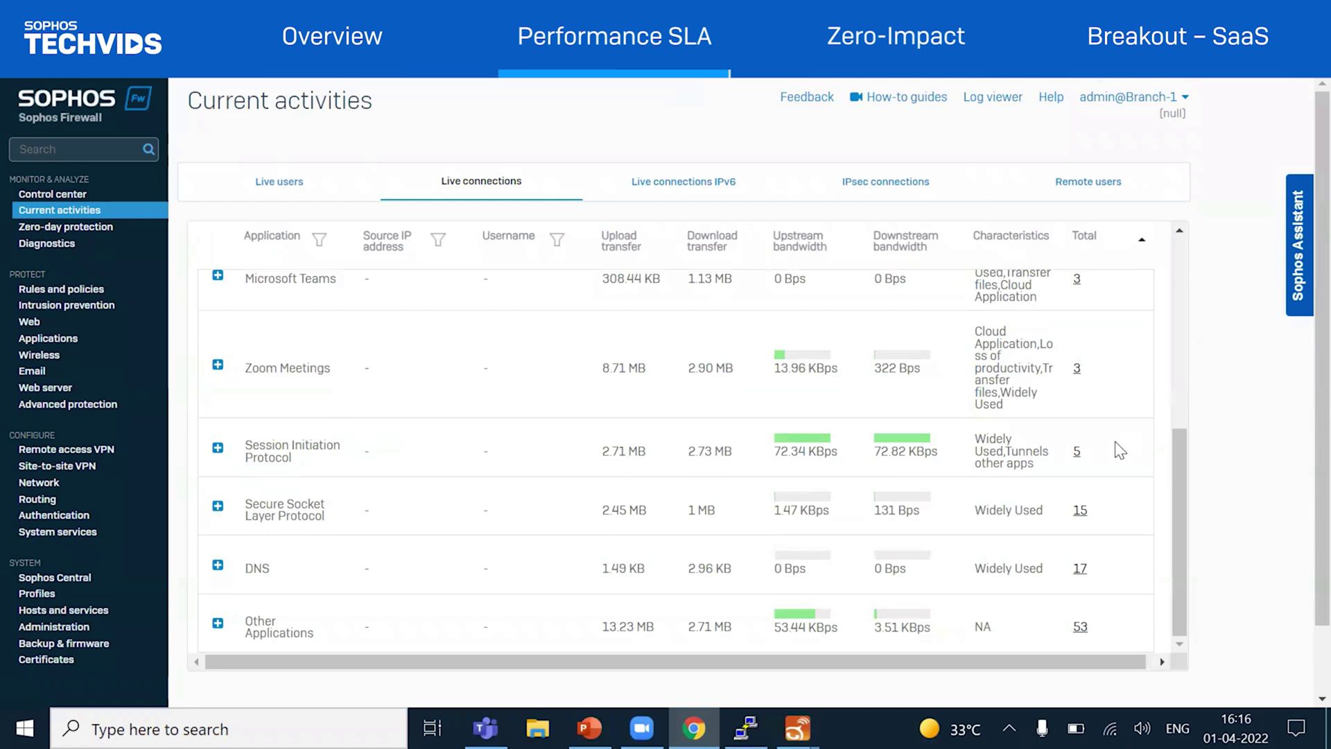
pyautogui.click(1077, 450)
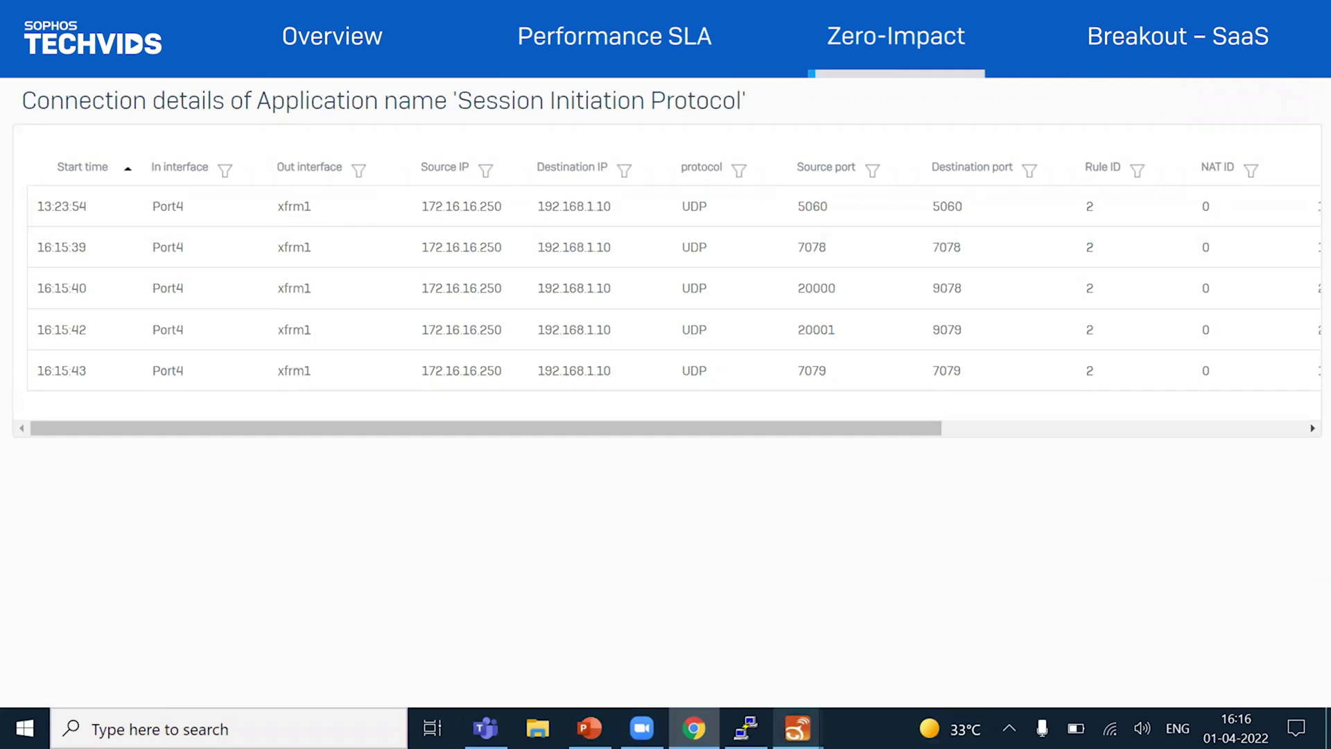
pyautogui.moveTo(797, 728)
pyautogui.click(916, 618)
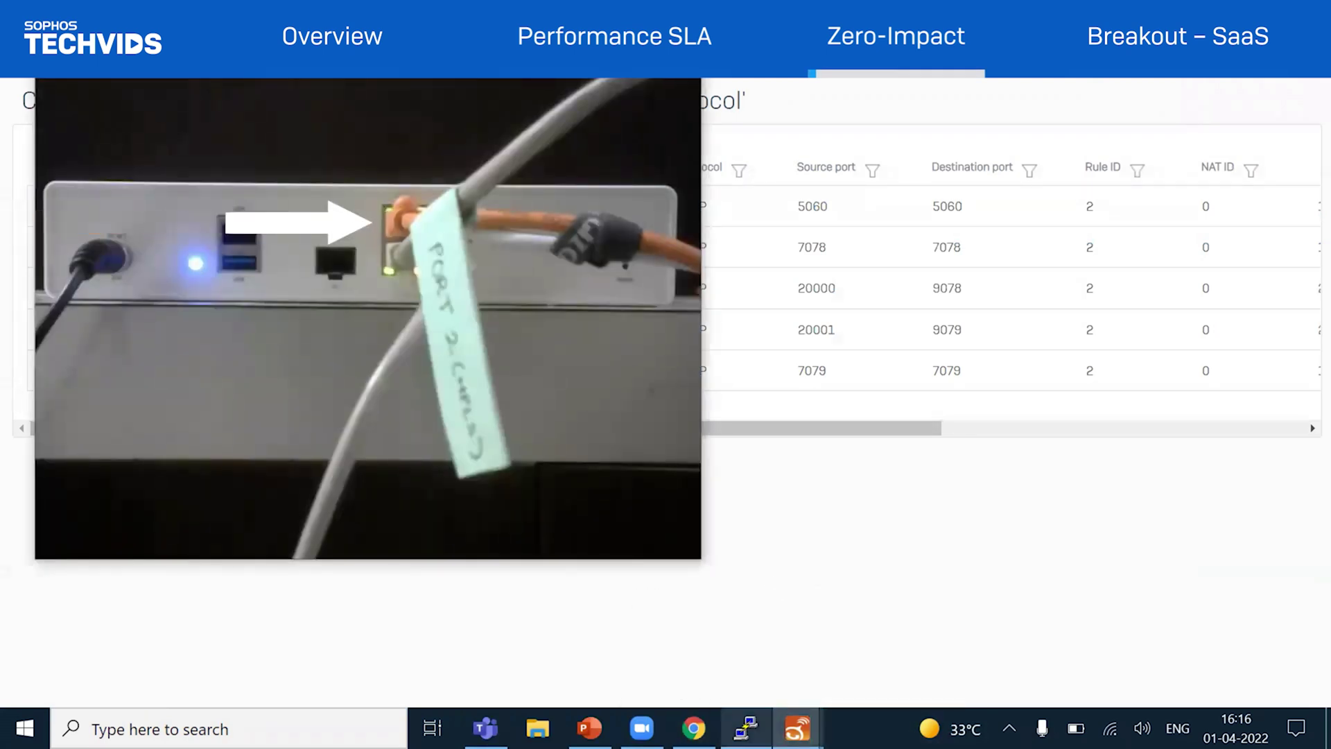
pyautogui.moveTo(746, 728)
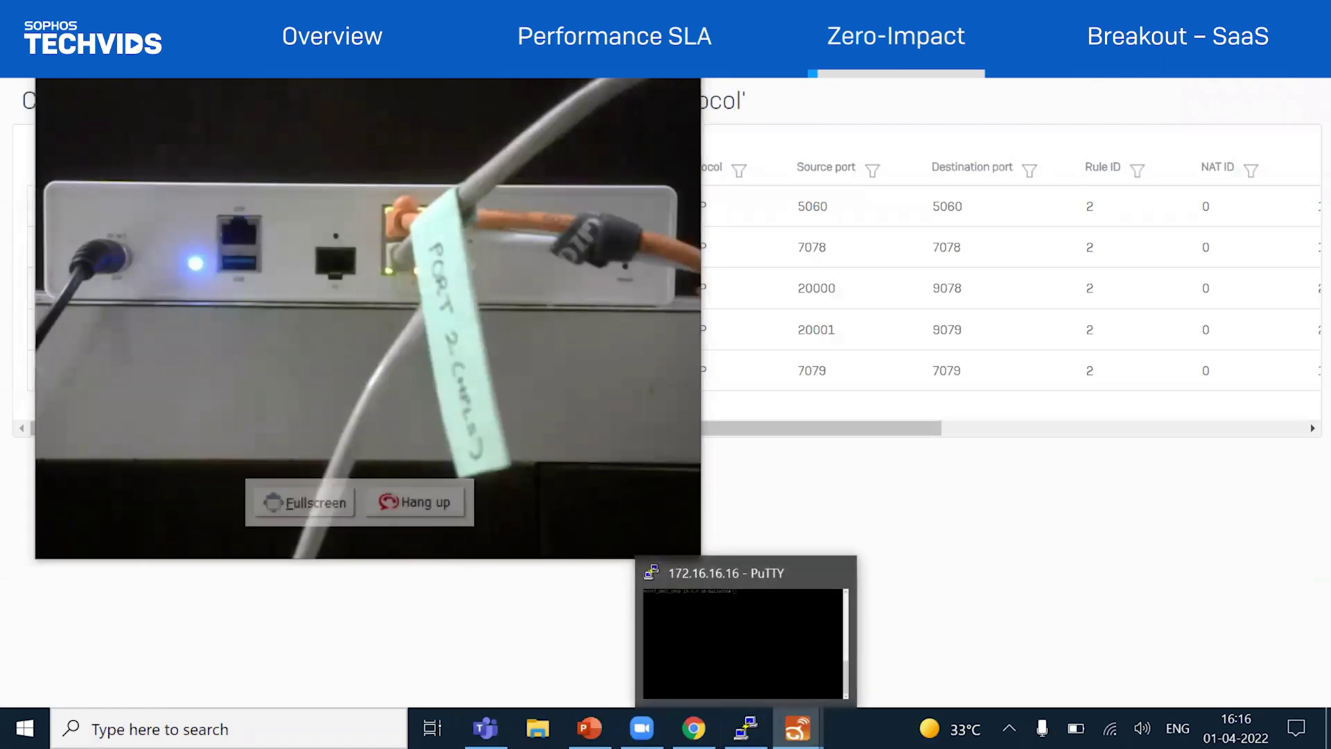
pyautogui.click(722, 485)
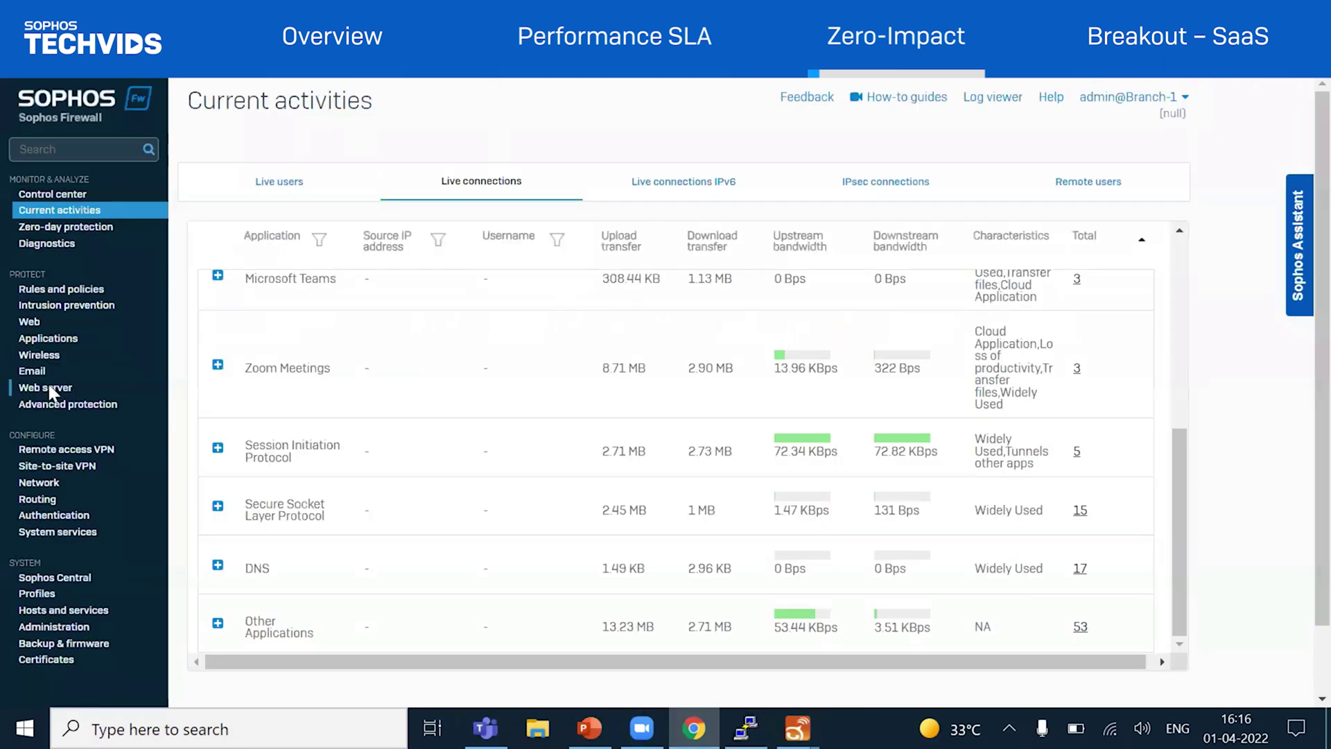
# Review the voip-traffic profile's gateway health in Routing's SD-WAN profiles list
pyautogui.click(40, 499)
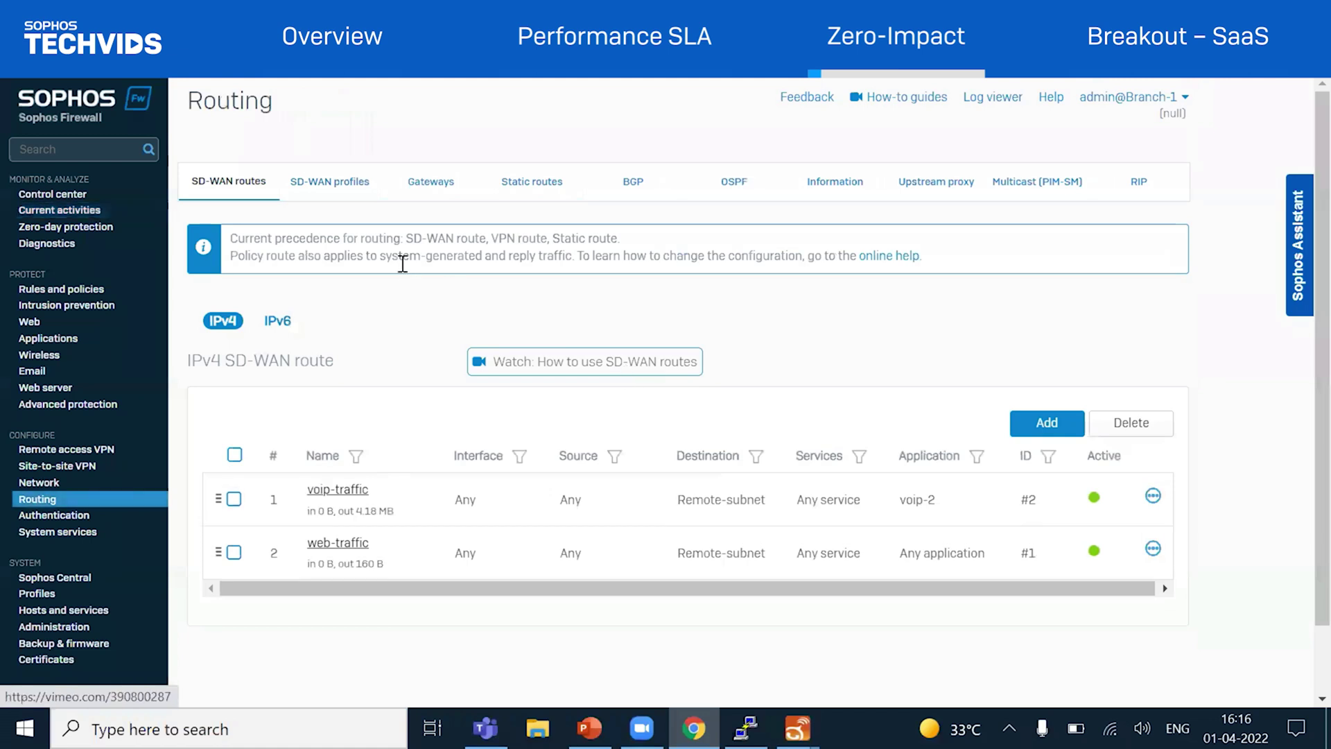
pyautogui.click(354, 179)
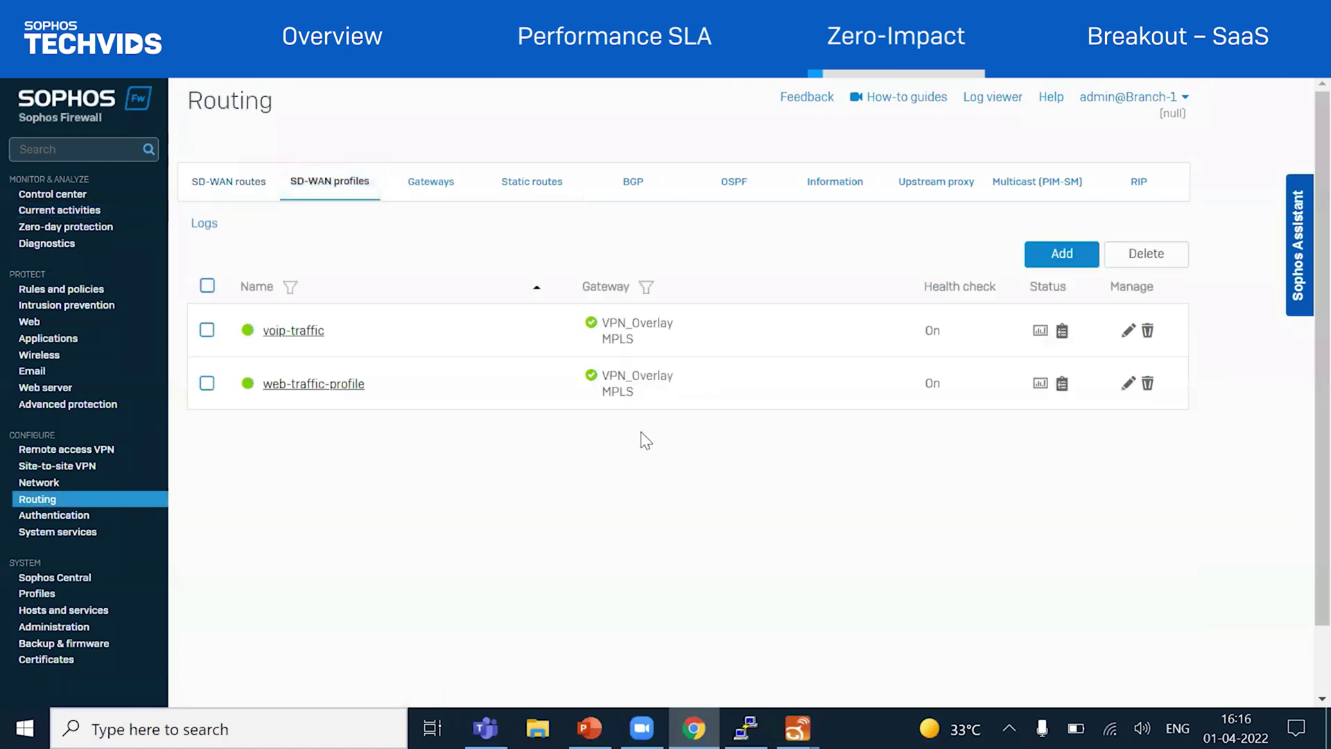
pyautogui.click(1061, 331)
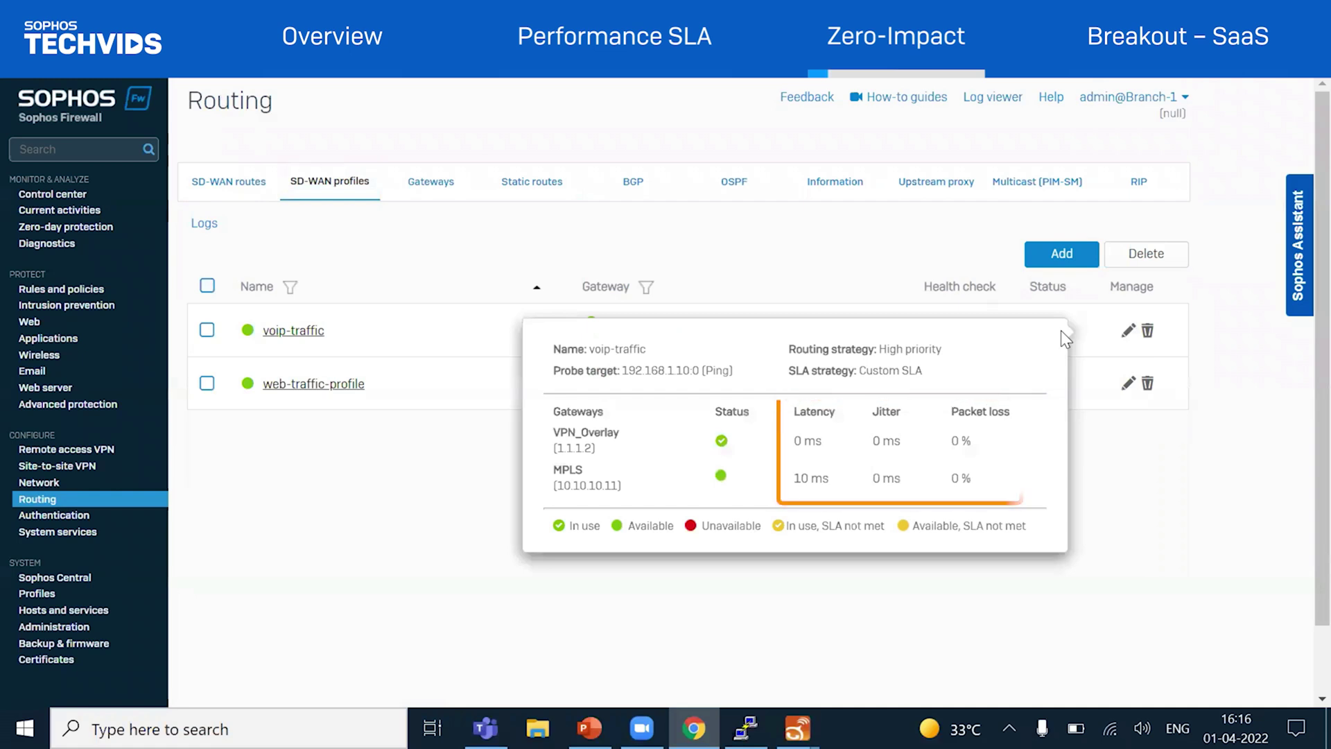
pyautogui.click(802, 683)
# Run a tc netem command in the console adding 200 ms delay with 100 ms jitter on xfrm1
pyautogui.hotkey('alt', 'Tab')
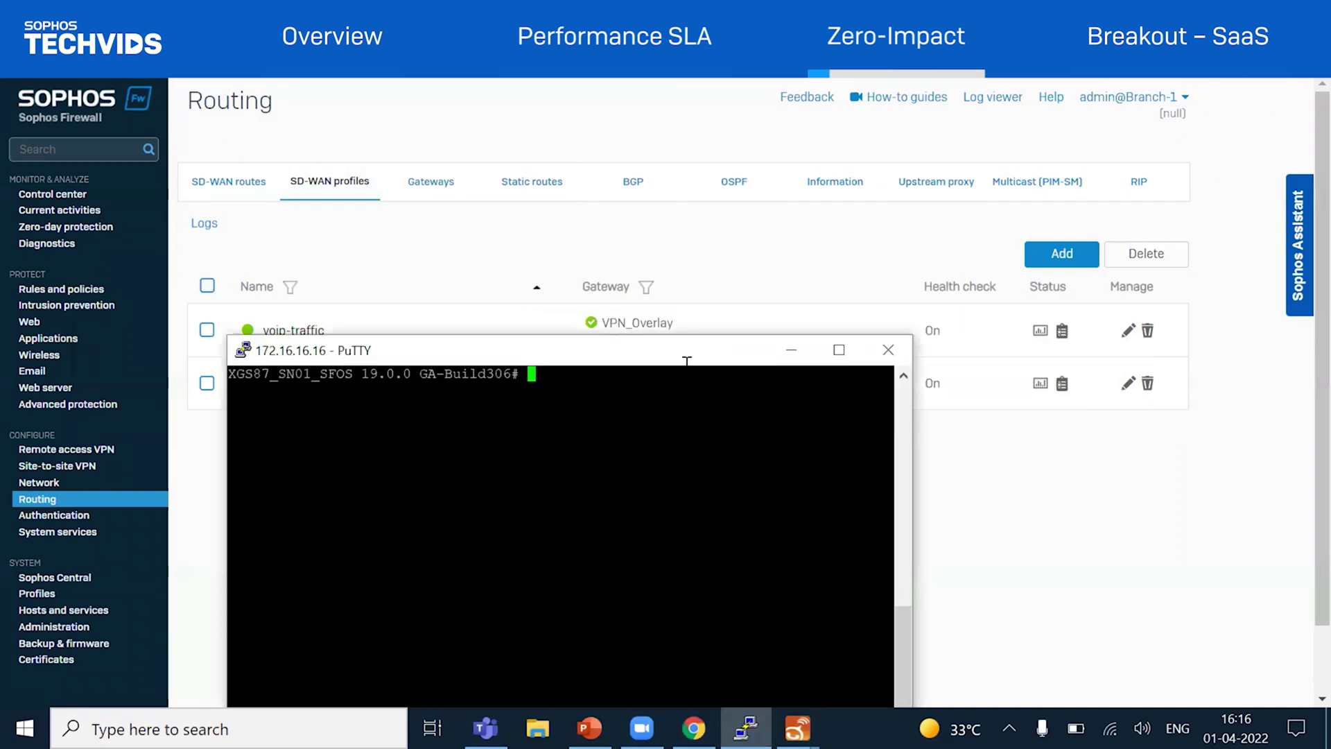
pyautogui.press('Return')
pyautogui.rightClick(686, 362)
pyautogui.press('Return')
pyautogui.press('Return')
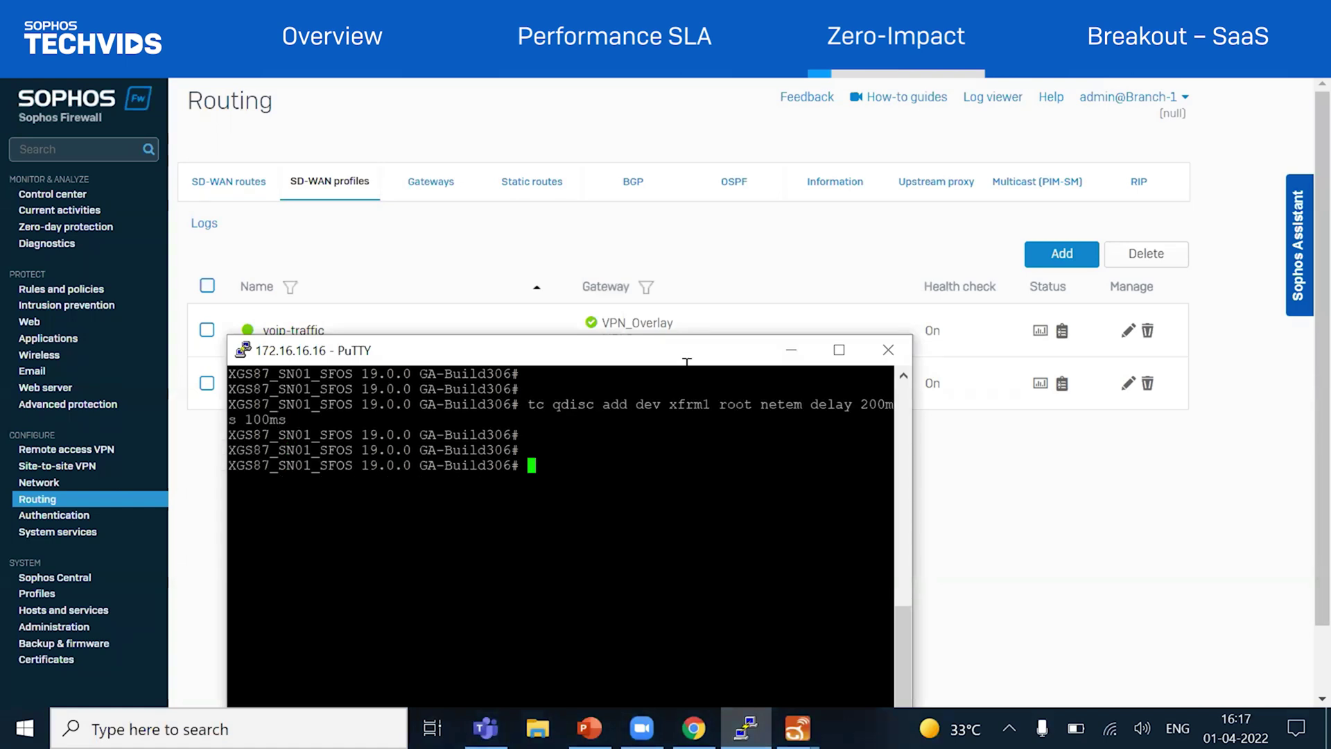
pyautogui.hotkey('alt', 'Tab')
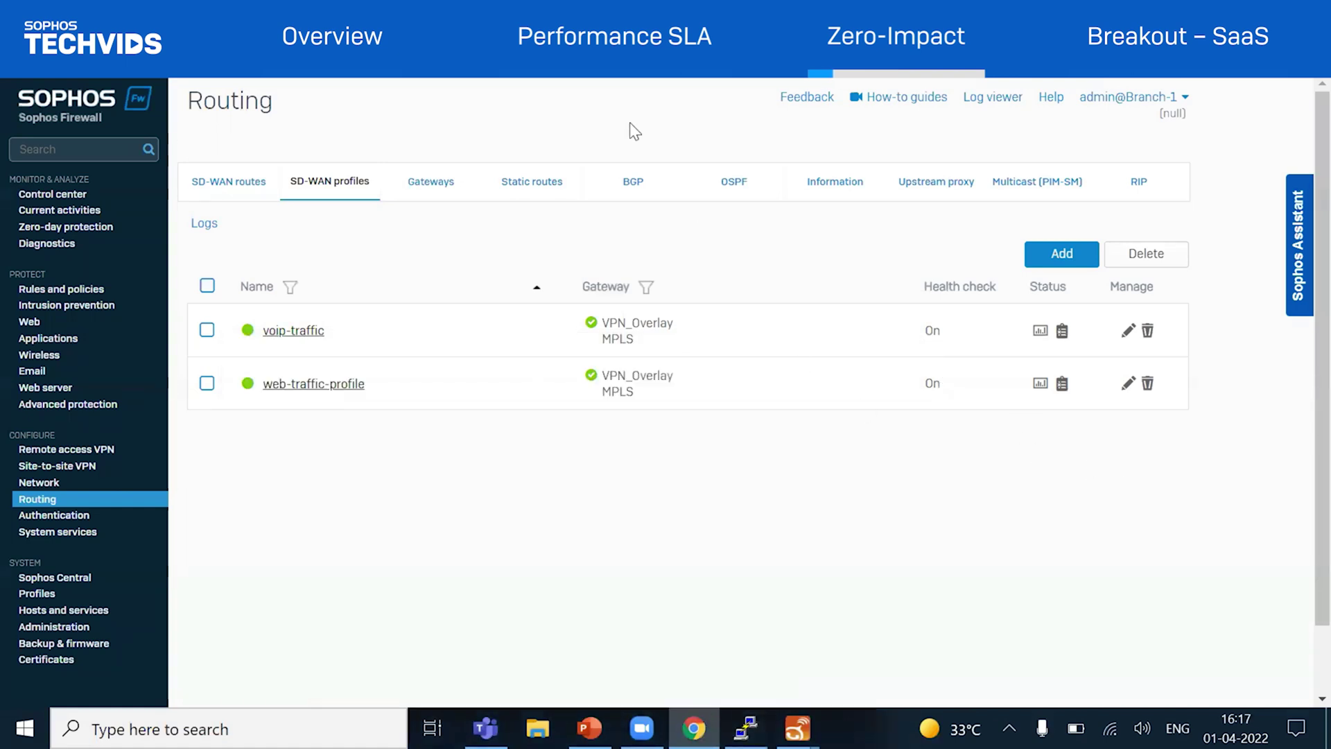
# Refresh SD-WAN profiles and see voip-traffic's VPN_Overlay at 191 ms missing SLA, MPLS at 10 ms
pyautogui.click(285, 194)
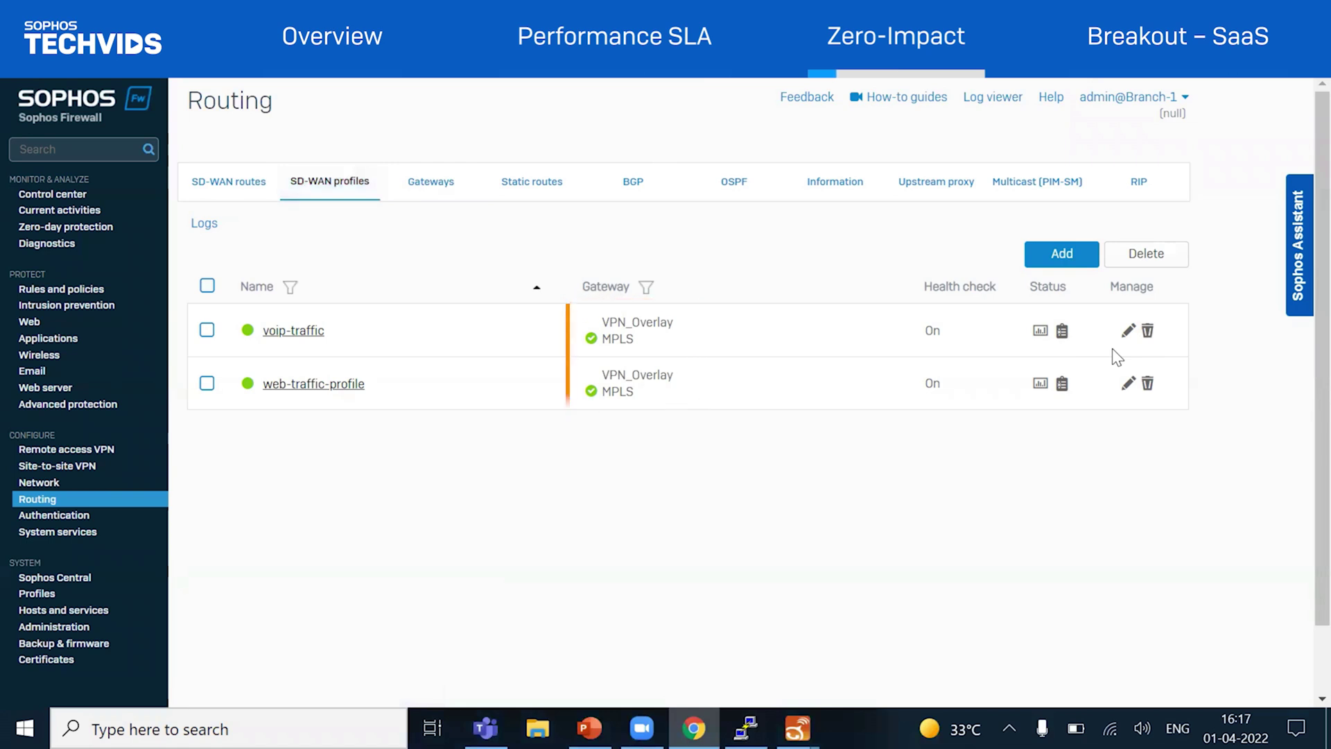
pyautogui.click(1061, 332)
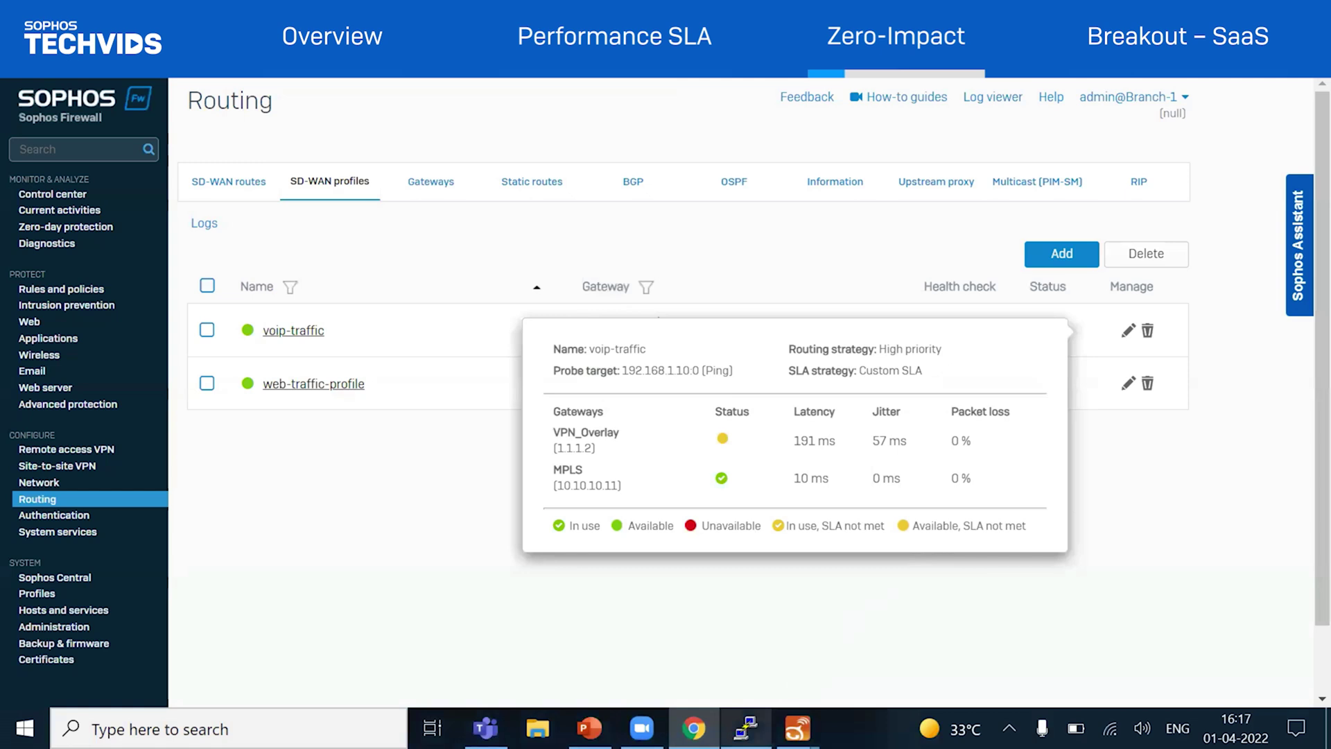
pyautogui.hotkey('alt', 'Tab')
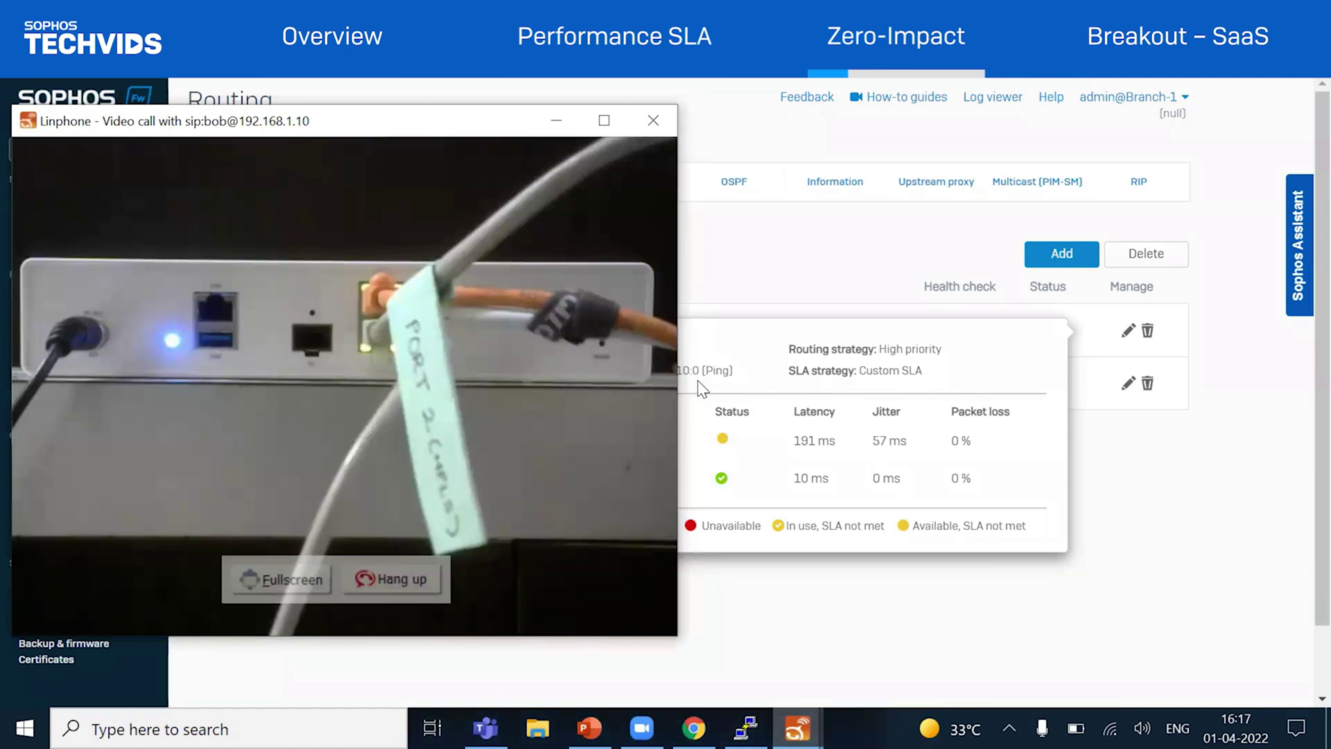
pyautogui.hotkey('alt', 'Tab')
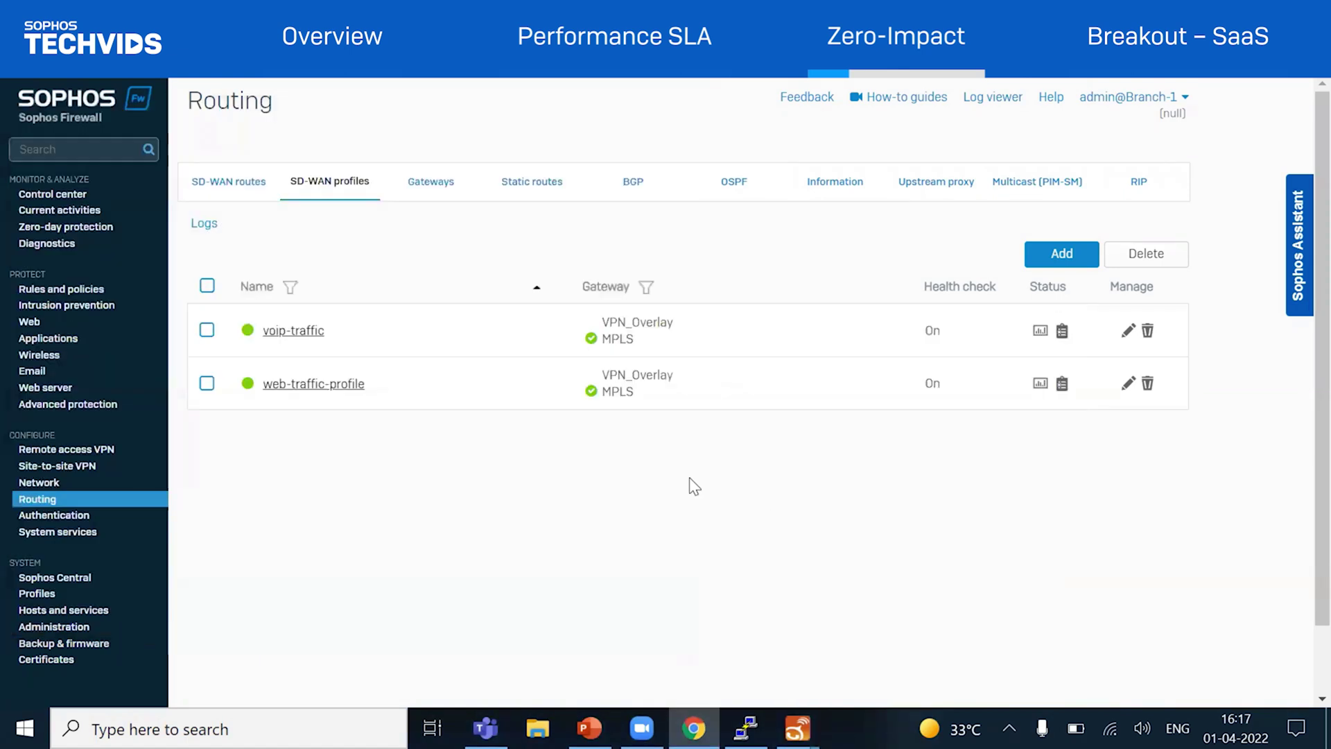
# Recheck the SIP live connection details after failover, now via Port2 (MPLS), then open Diagnostics
pyautogui.click(32, 211)
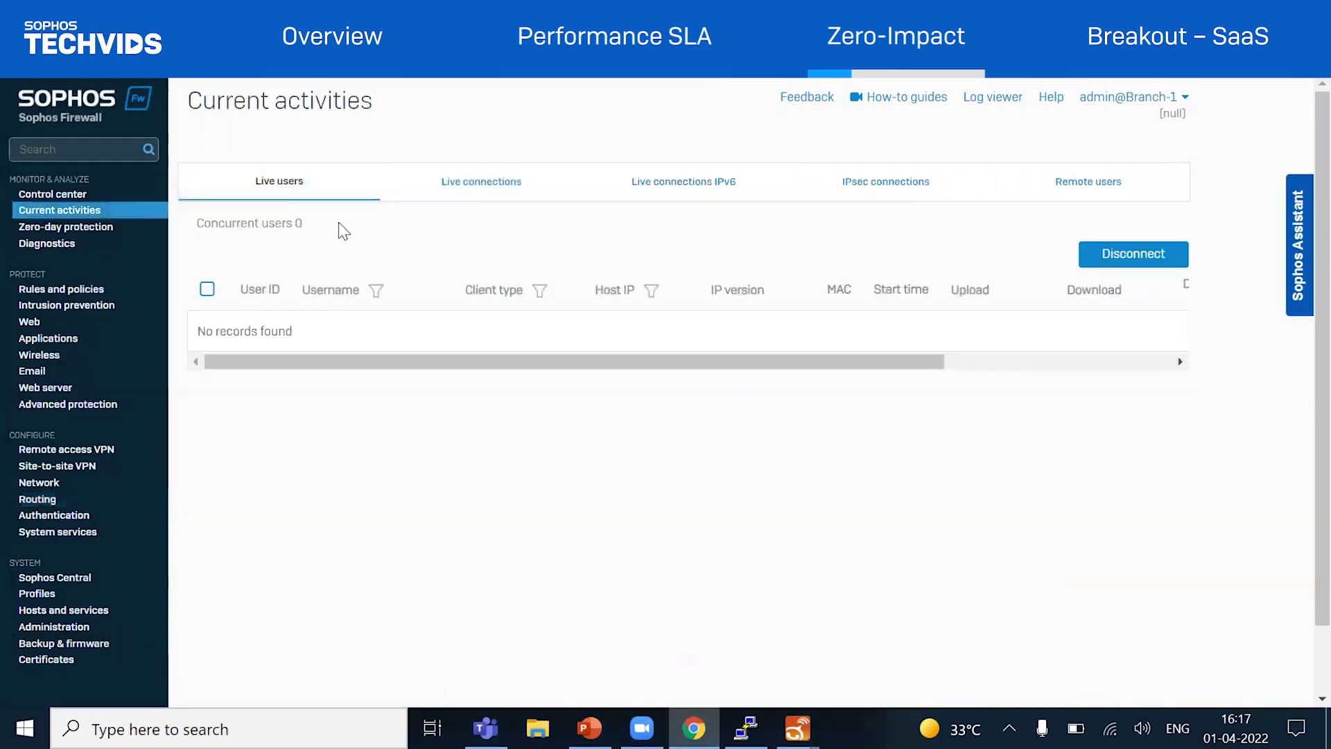
pyautogui.click(425, 196)
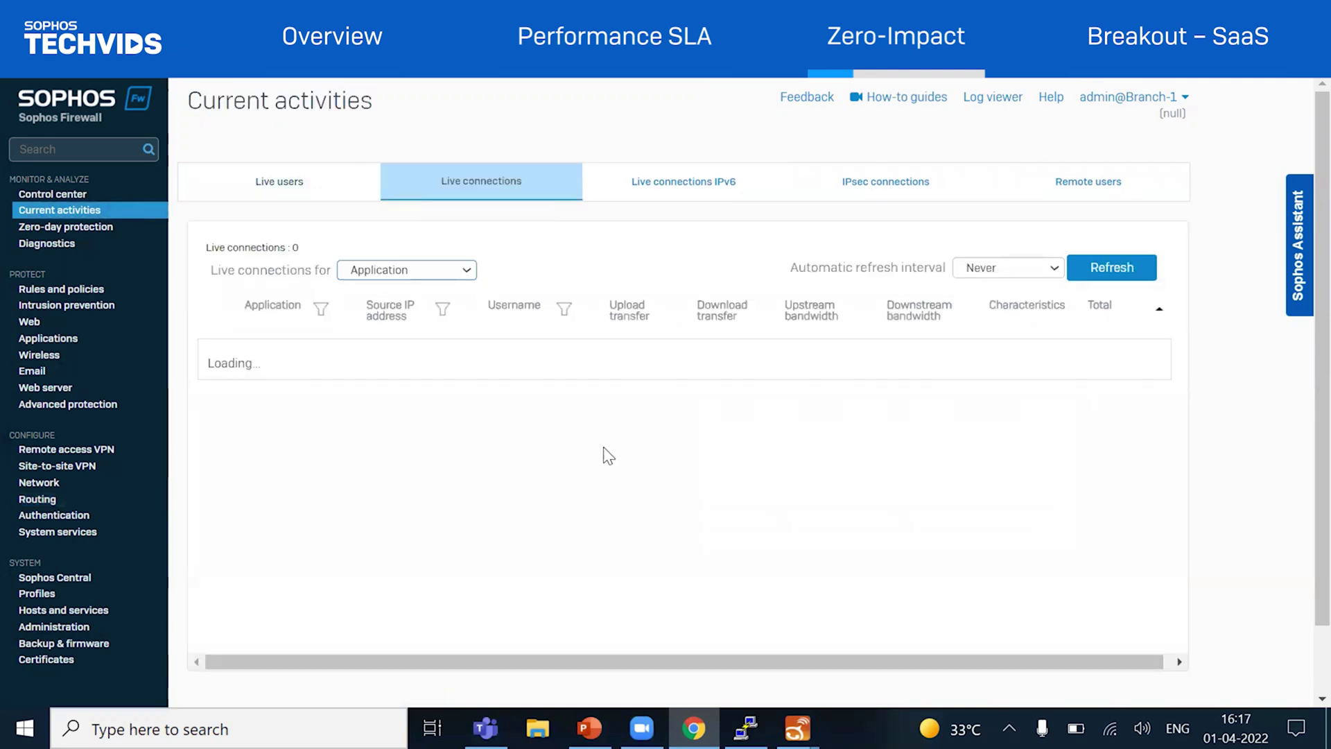
pyautogui.scroll(-5, 603, 440)
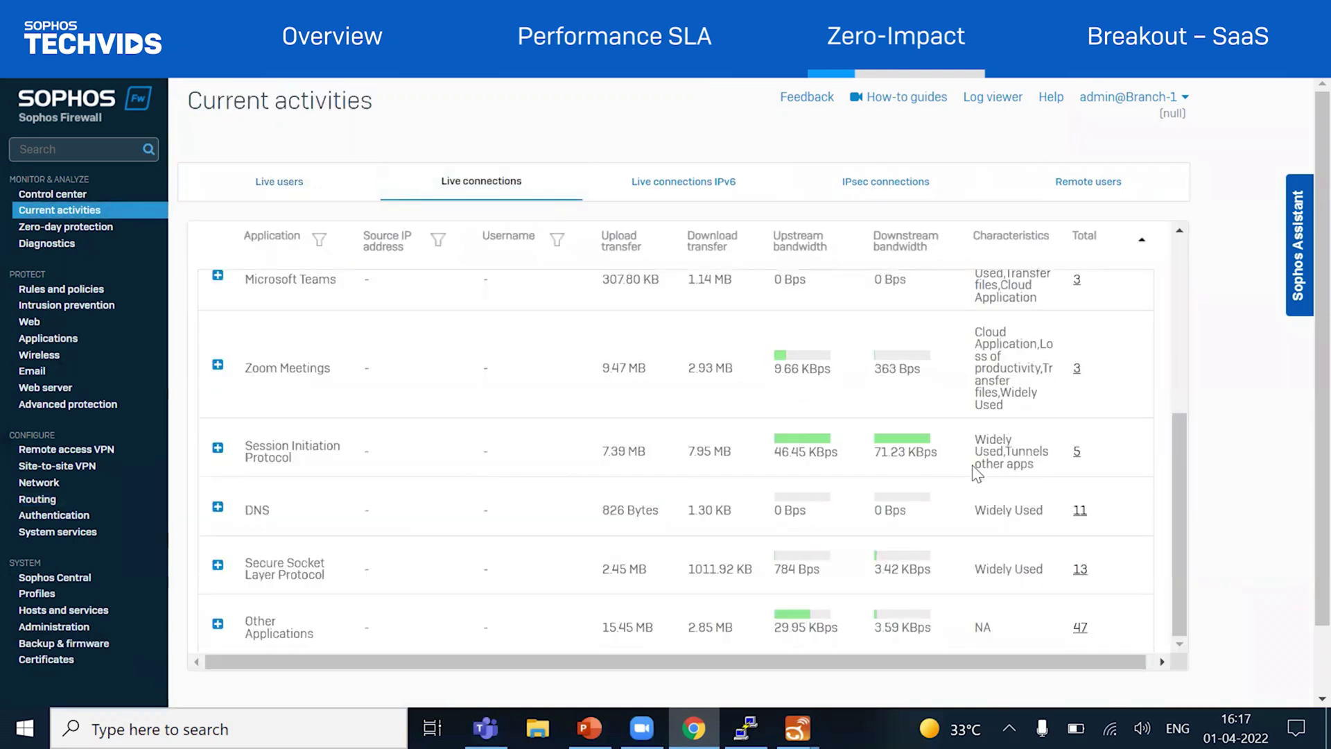
pyautogui.click(1078, 452)
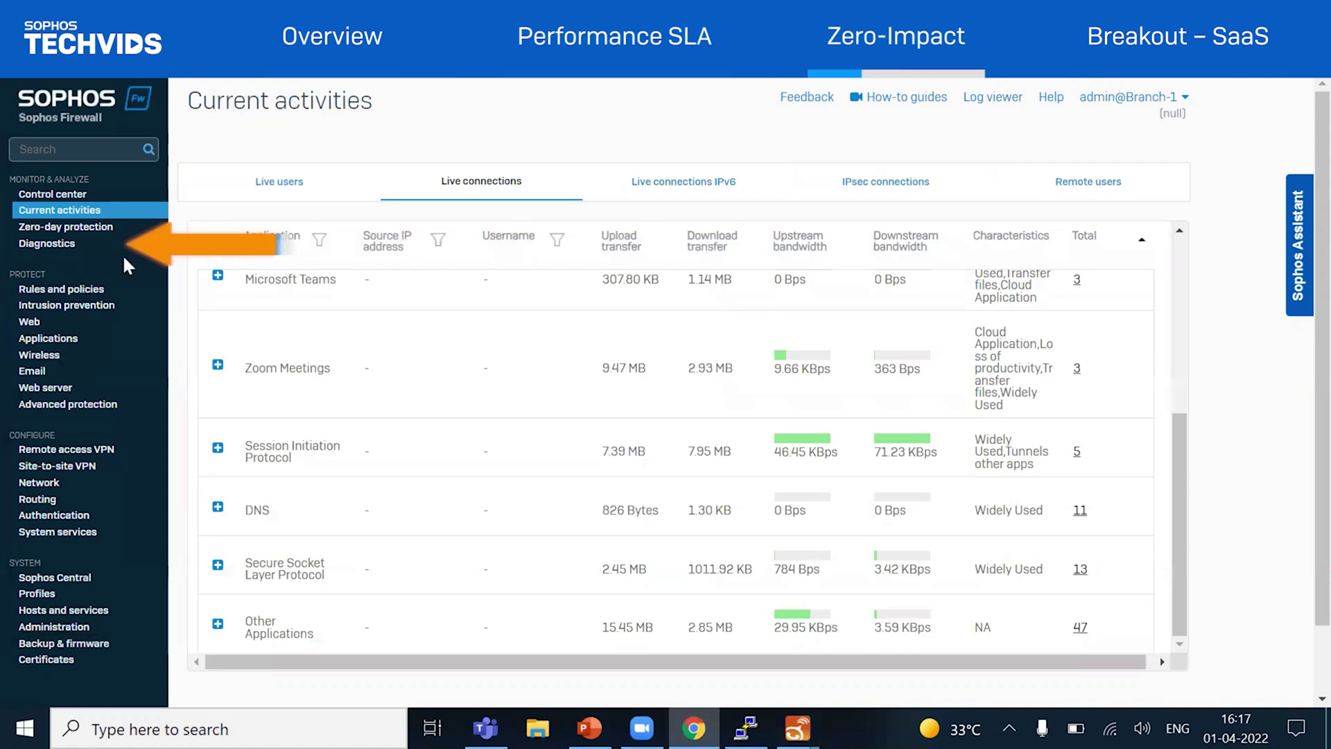
pyautogui.click(71, 243)
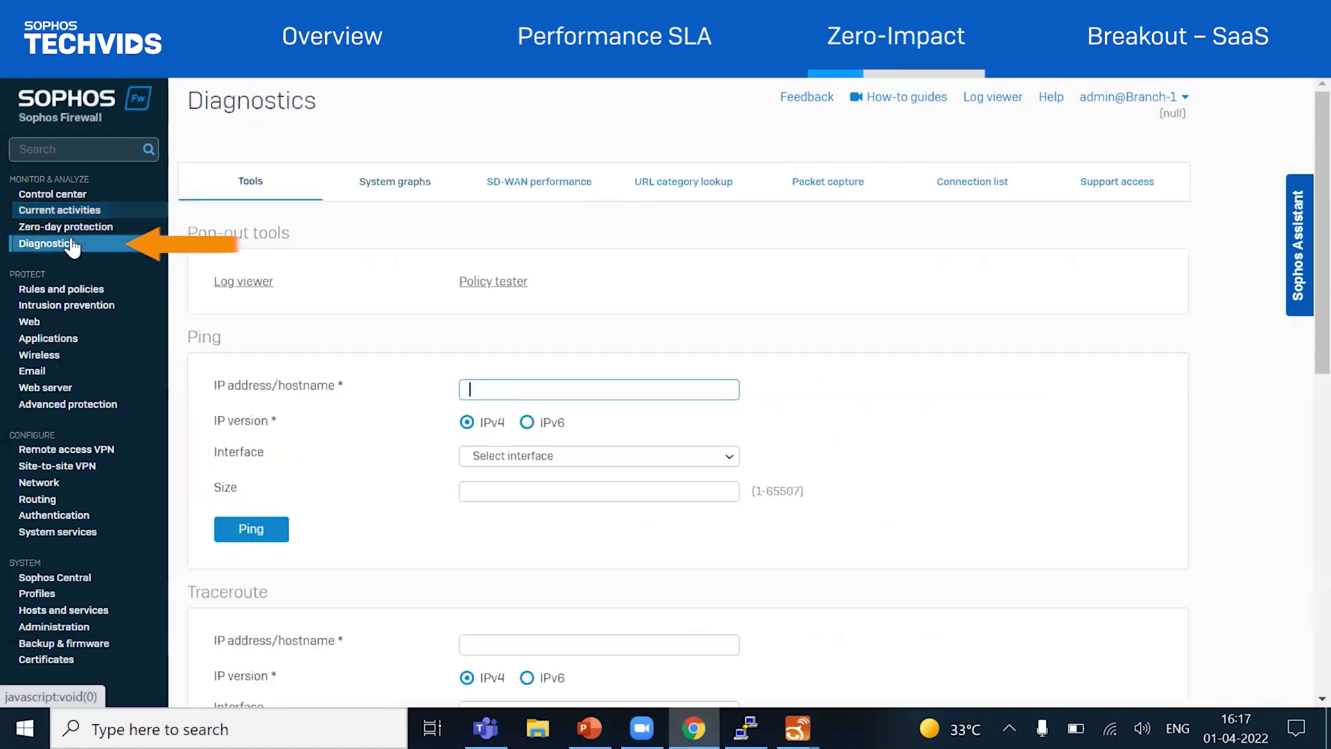
# Chart SD-WAN performance for voip-traffic and review VPN_Overlay latency and jitter spiking above SLA
pyautogui.click(499, 196)
pyautogui.click(435, 286)
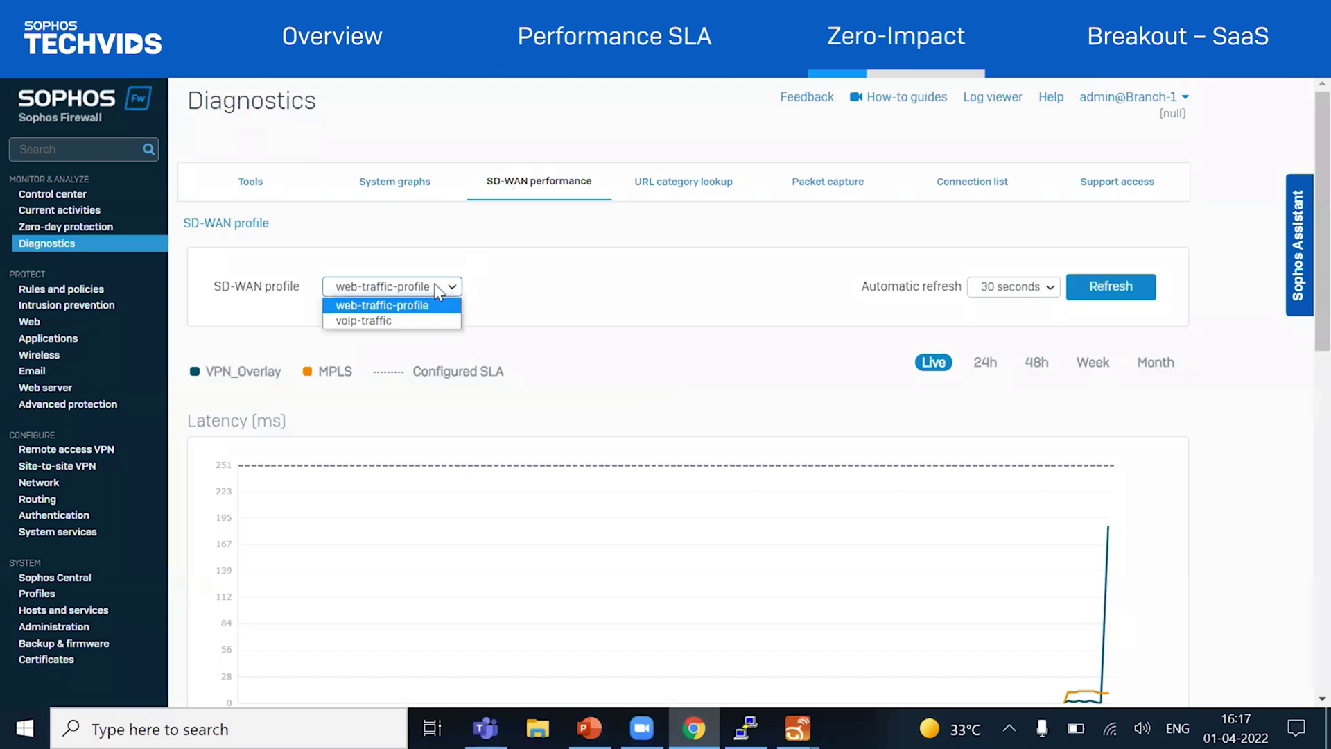
pyautogui.click(378, 321)
pyautogui.scroll(-4, 603, 280)
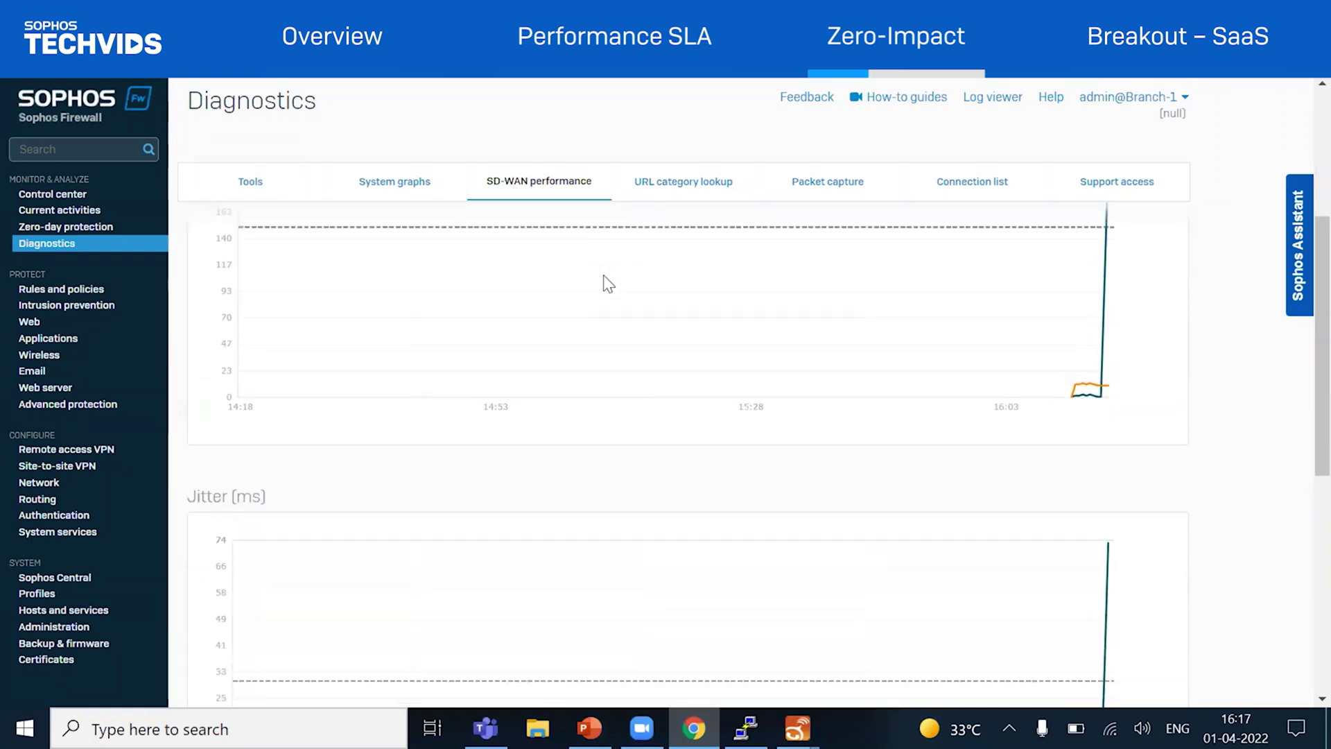
pyautogui.scroll(3, 603, 281)
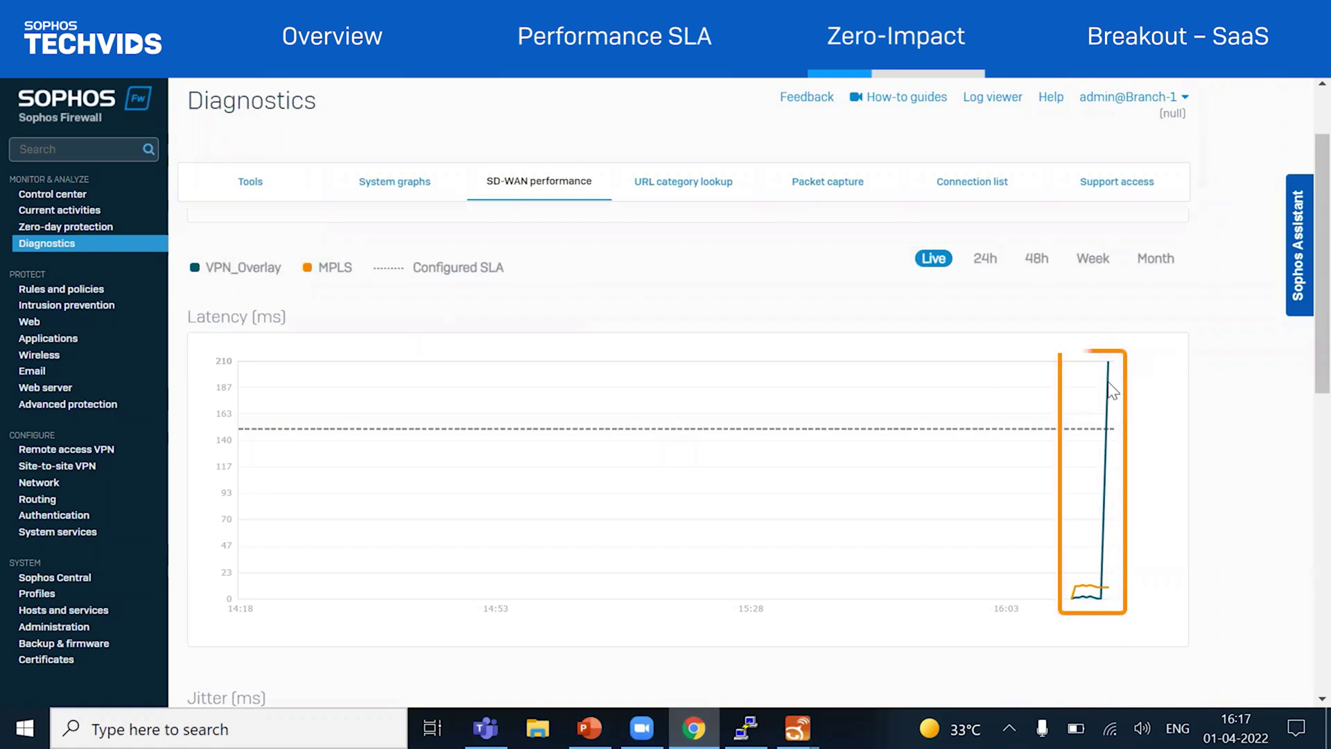
pyautogui.scroll(-10, 1109, 391)
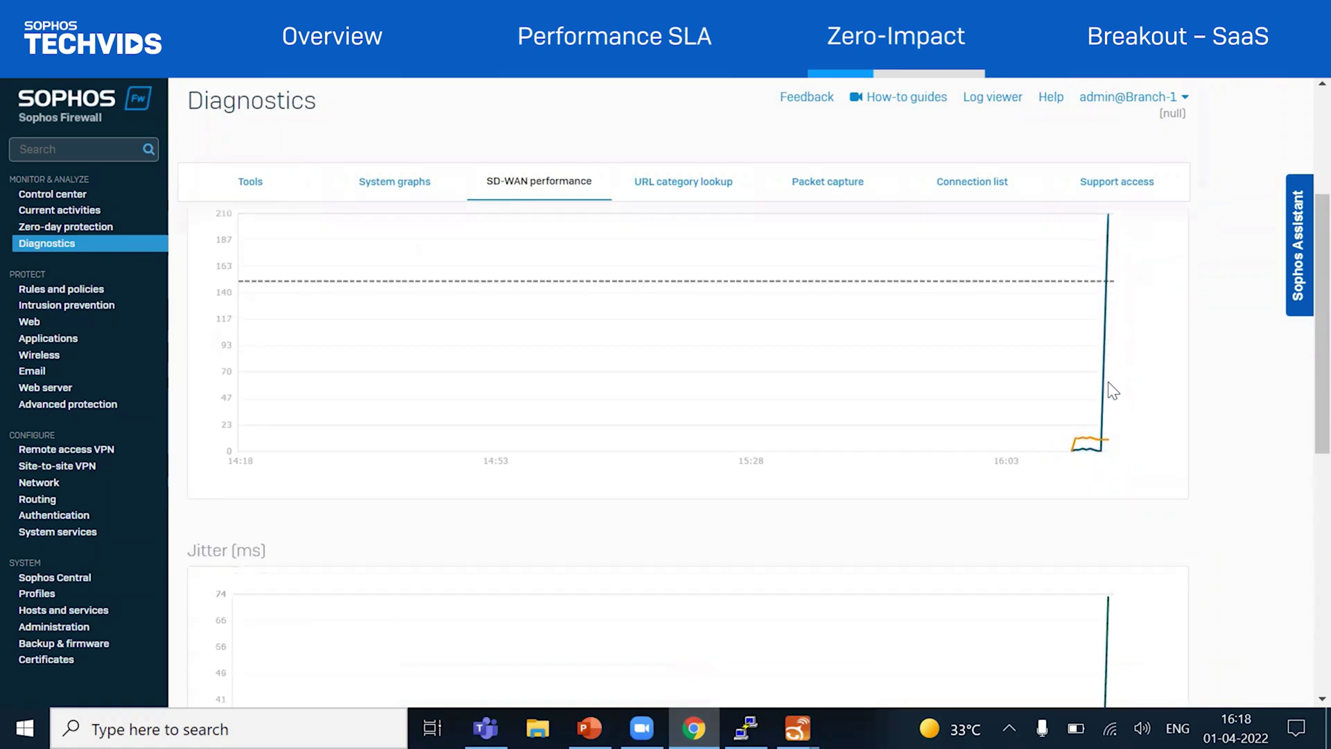
pyautogui.scroll(10, 1102, 392)
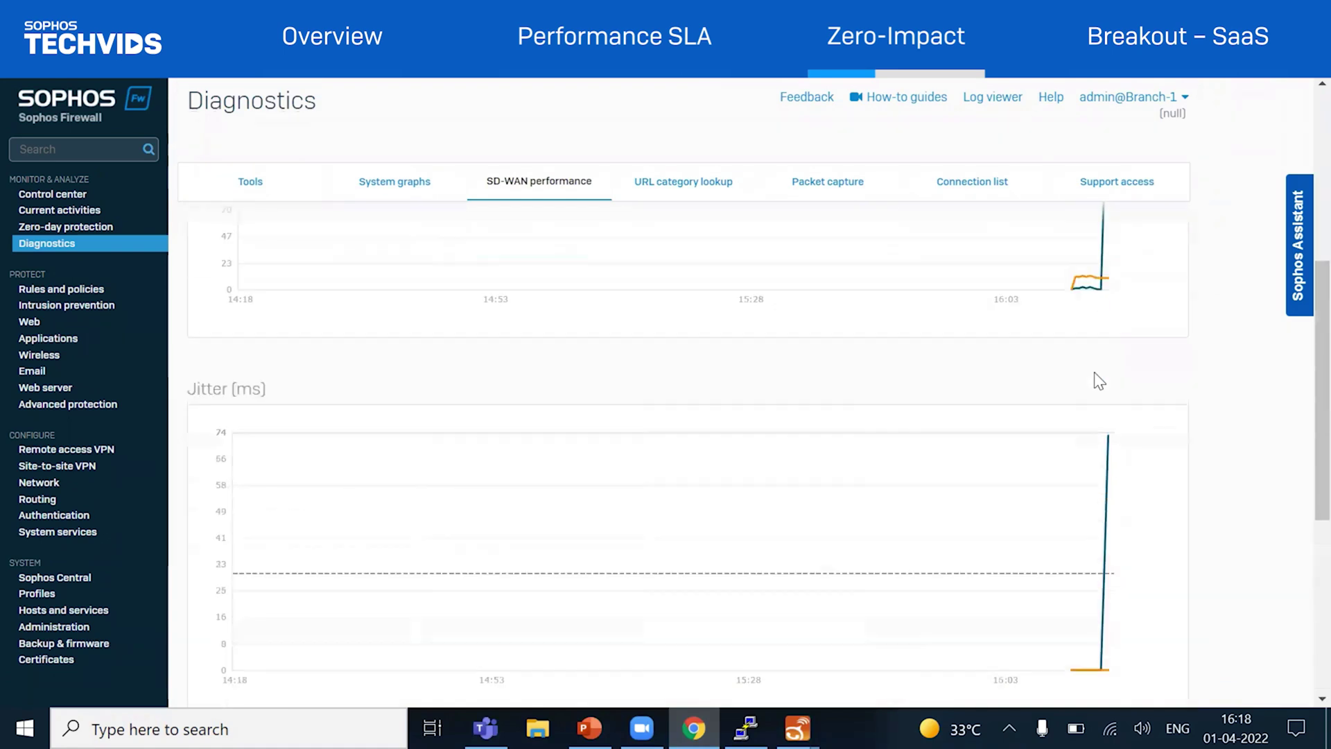
pyautogui.scroll(-5, 1093, 378)
pyautogui.scroll(5, 1095, 372)
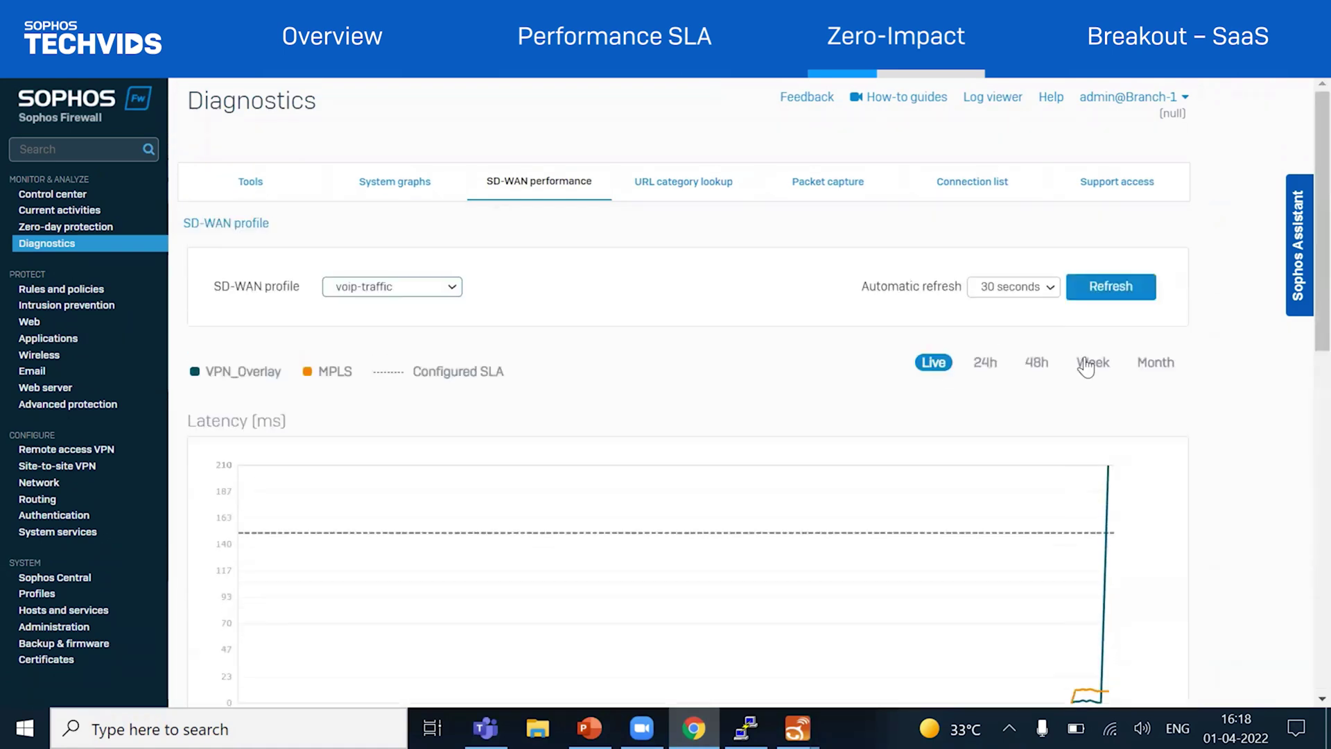
# Check the Linphone video call, then return to the PuTTY terminal and make it taller
pyautogui.moveTo(797, 727)
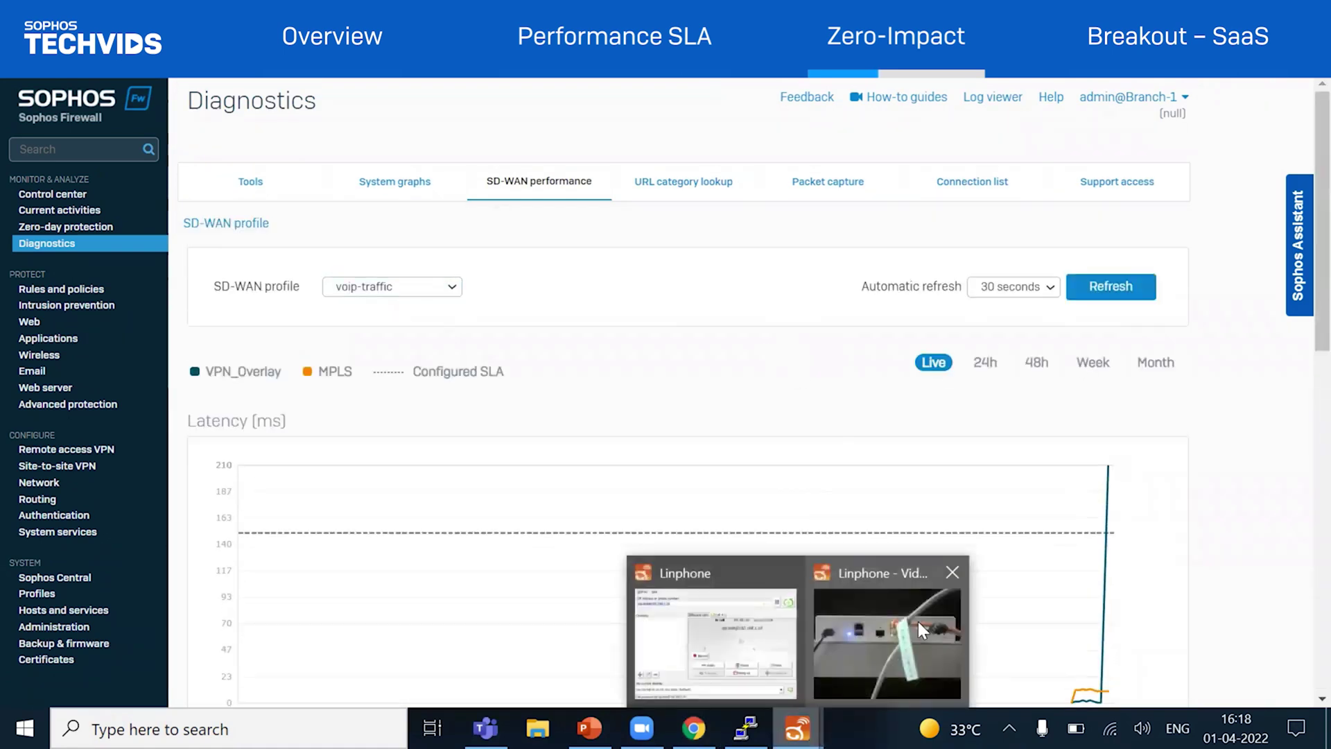
pyautogui.click(880, 632)
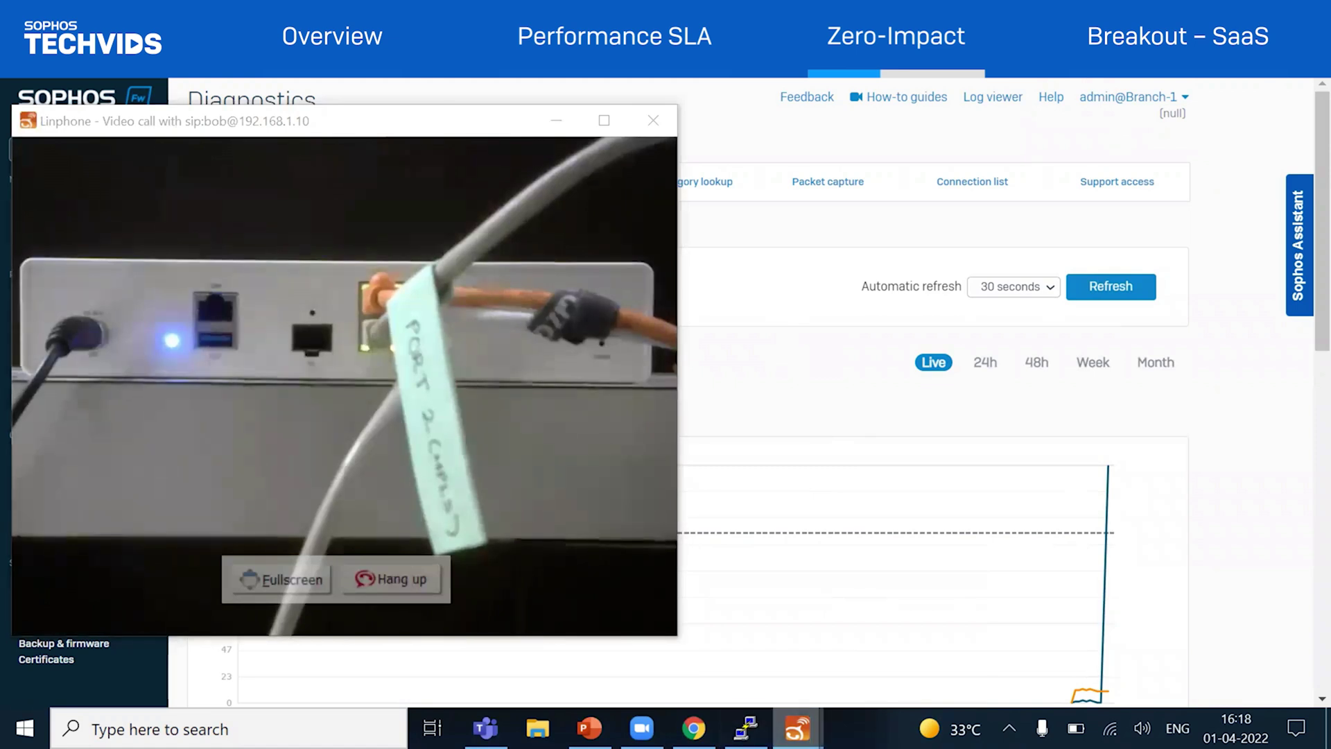
pyautogui.hotkey('alt', 'Tab')
pyautogui.moveTo(977, 505); pyautogui.dragTo(977, 628)
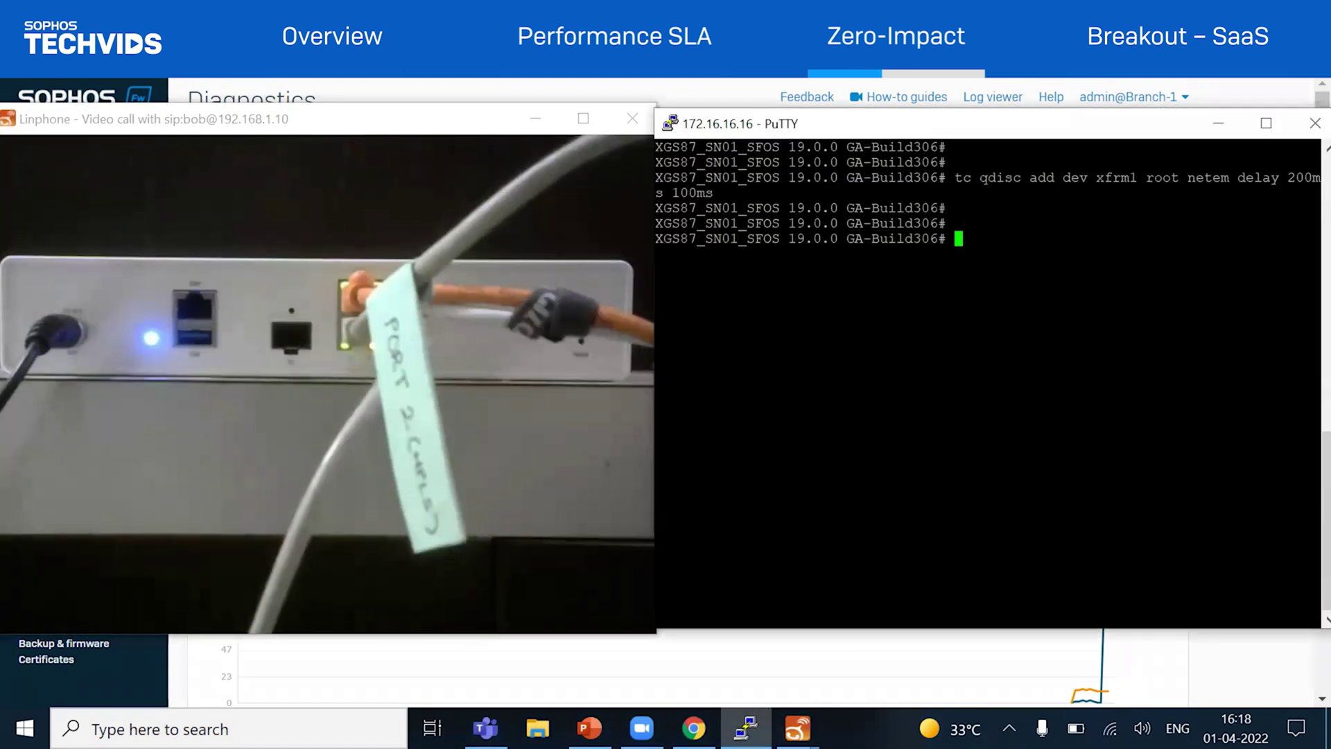
# Rerun the conntrack listing of UDP sessions for 192.168.1.10
pyautogui.write('clear')
pyautogui.press('Up')
pyautogui.press('Up')
pyautogui.press('Up')
pyautogui.press('Return')
pyautogui.moveTo(901, 123); pyautogui.dragTo(684, 152)
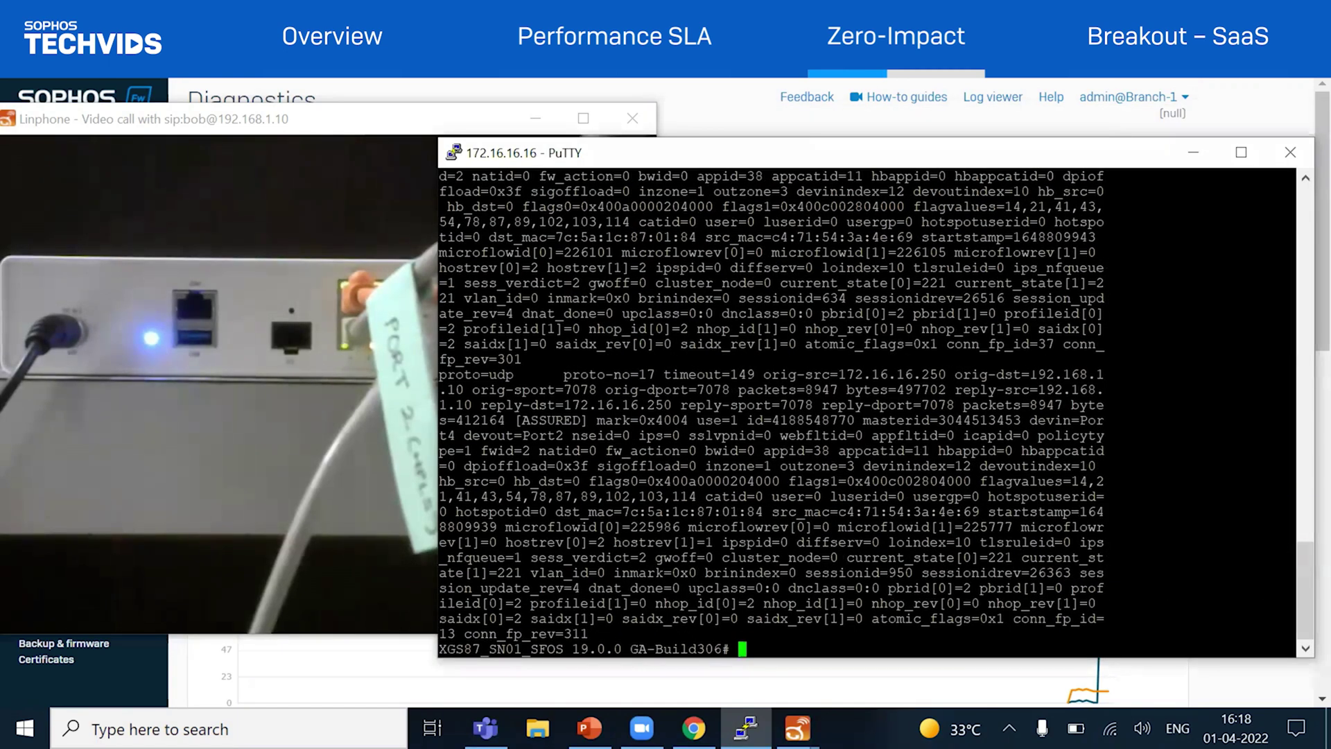
pyautogui.press('Return')
pyautogui.press('Return')
pyautogui.press('Return')
pyautogui.press('Return')
pyautogui.press('Up')
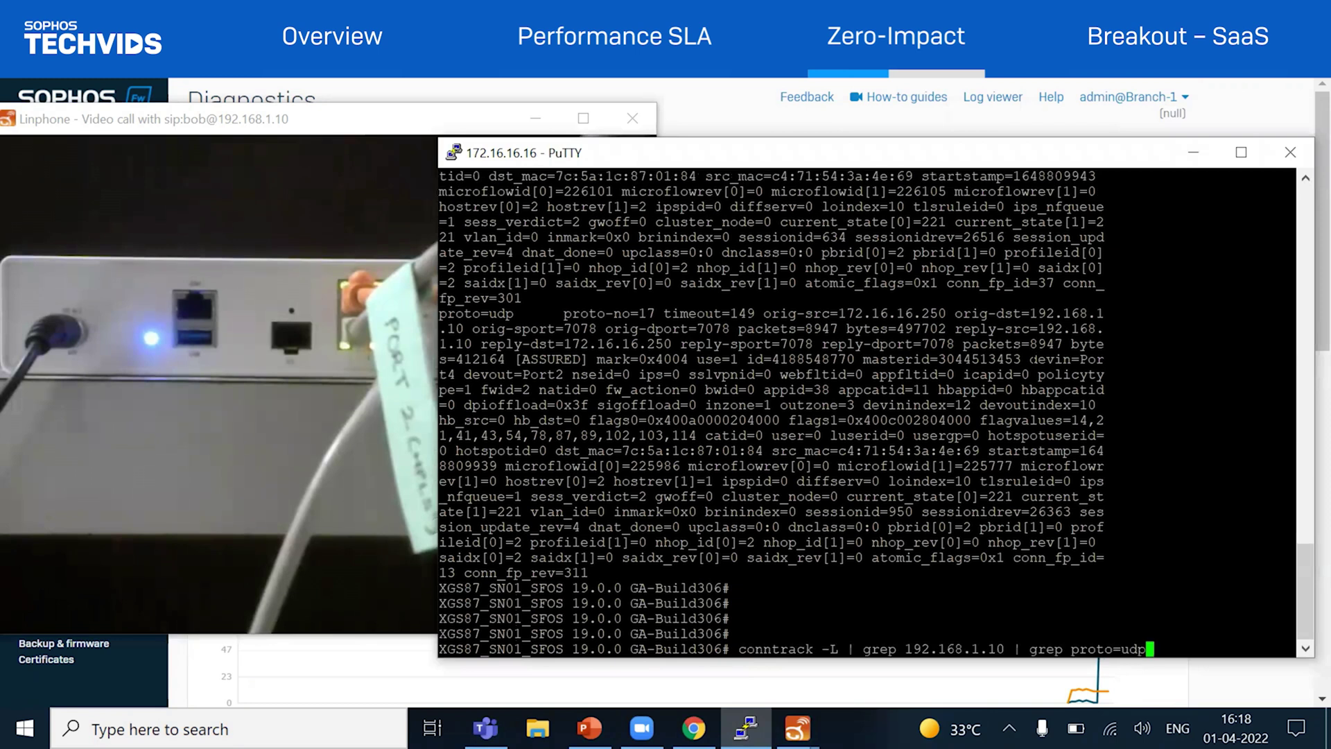
pyautogui.press('Return')
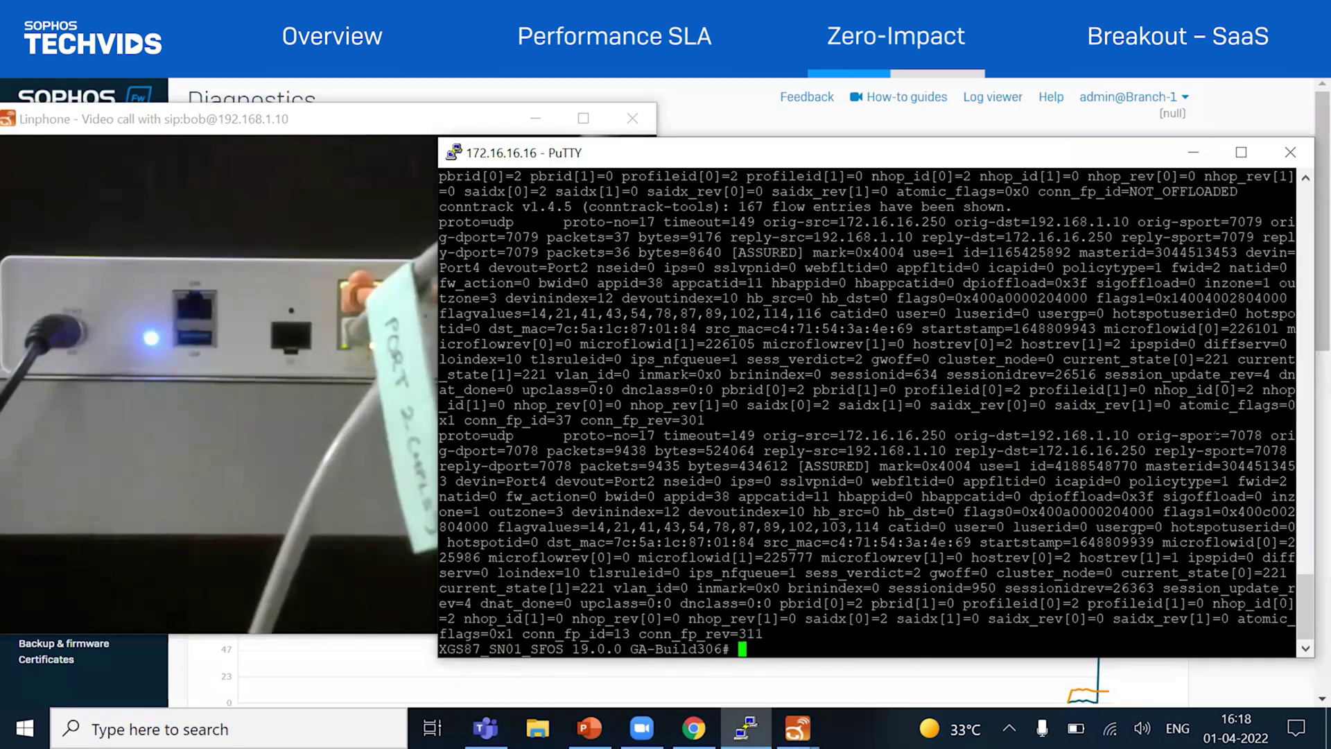
pyautogui.doubleClick(1244, 436)
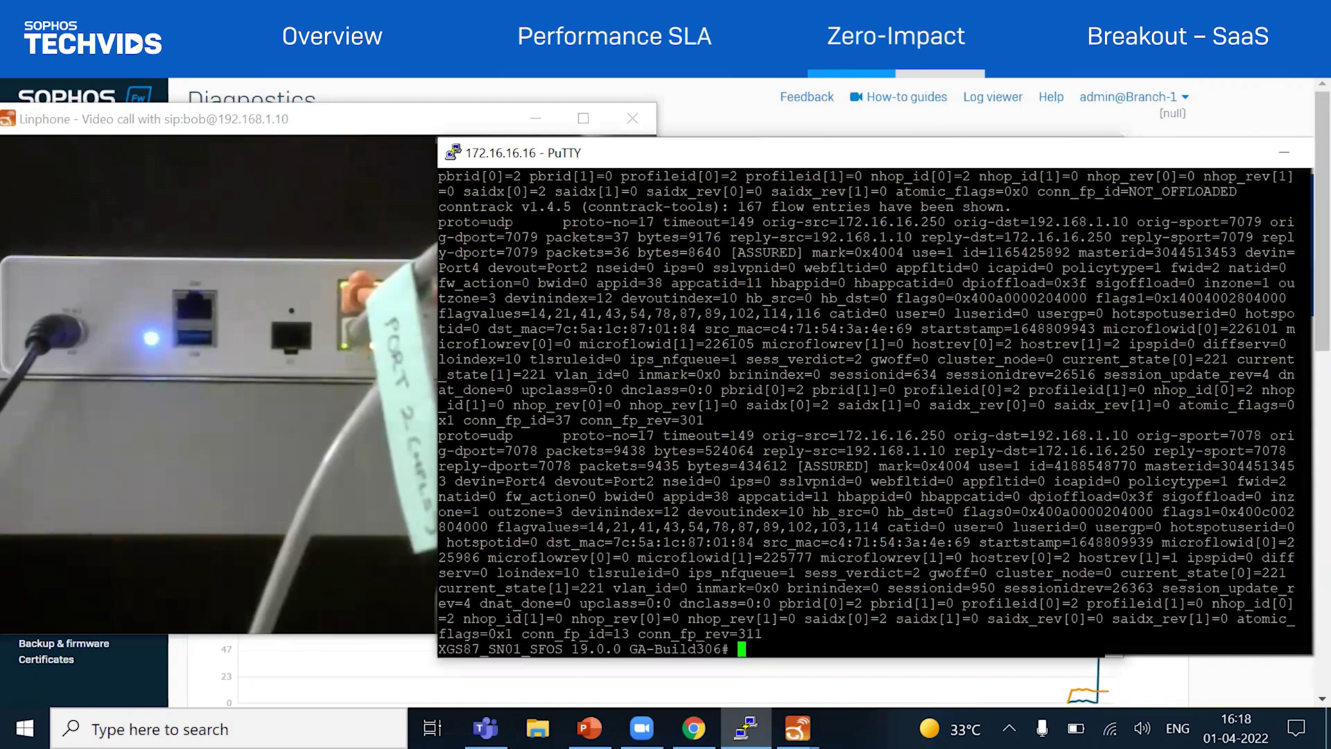
pyautogui.doubleClick(1095, 466)
pyautogui.hotkey('ctrl', 'c')
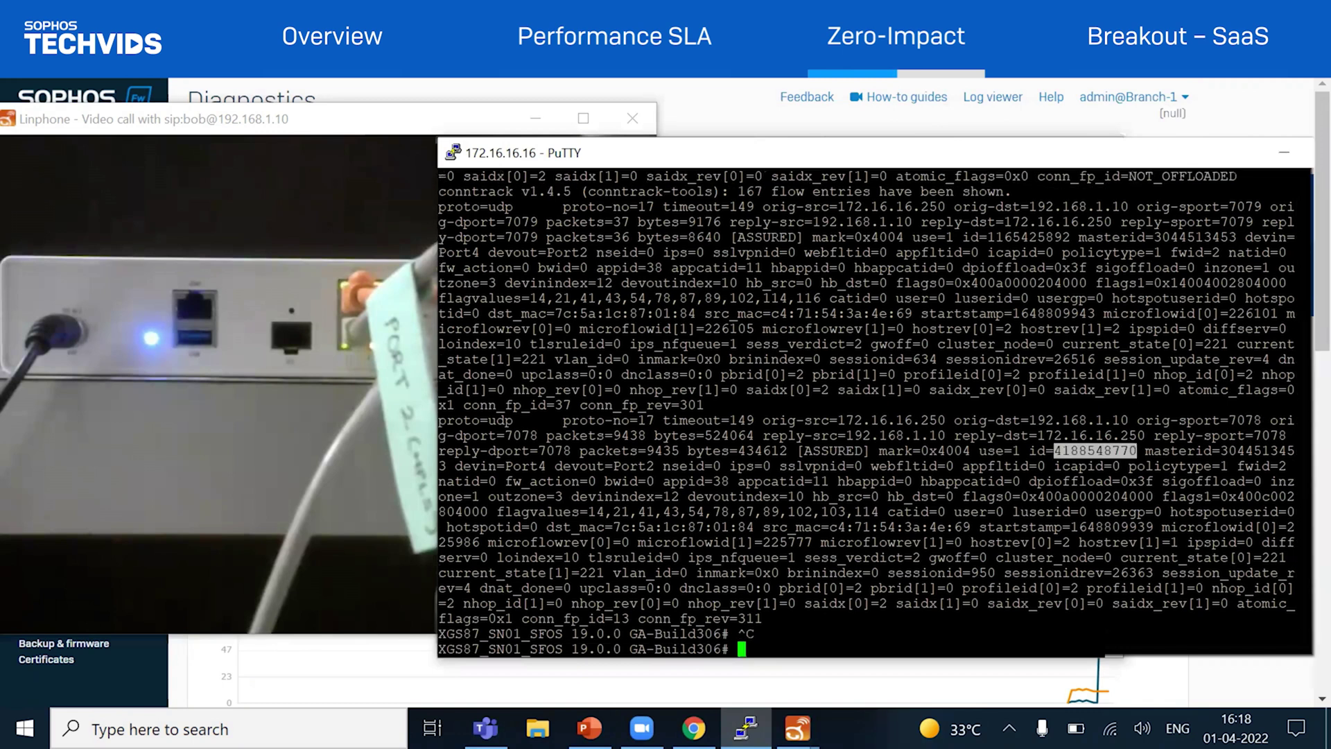
pyautogui.press('Up')
pyautogui.write('| grep')
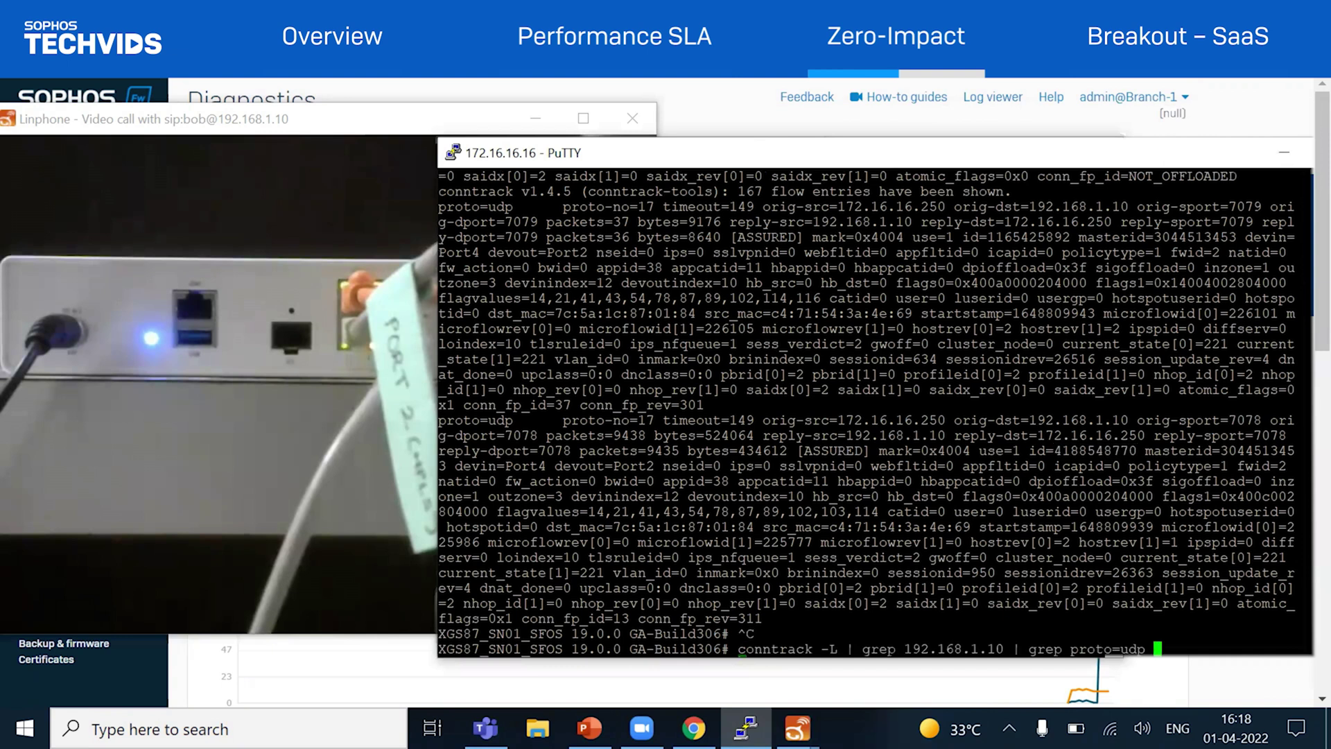
pyautogui.write(' id=4188548770')
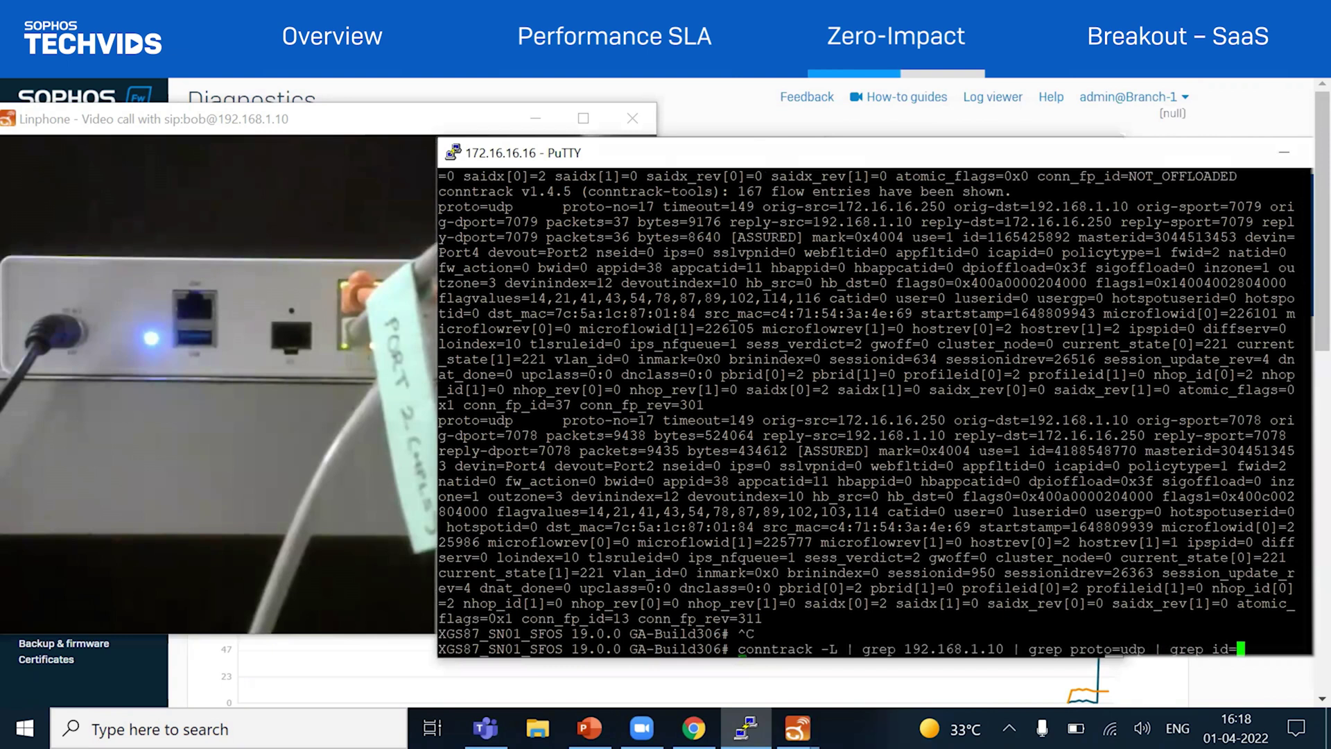
pyautogui.press('Return')
pyautogui.press('Return')
pyautogui.press('Return')
pyautogui.press('Return')
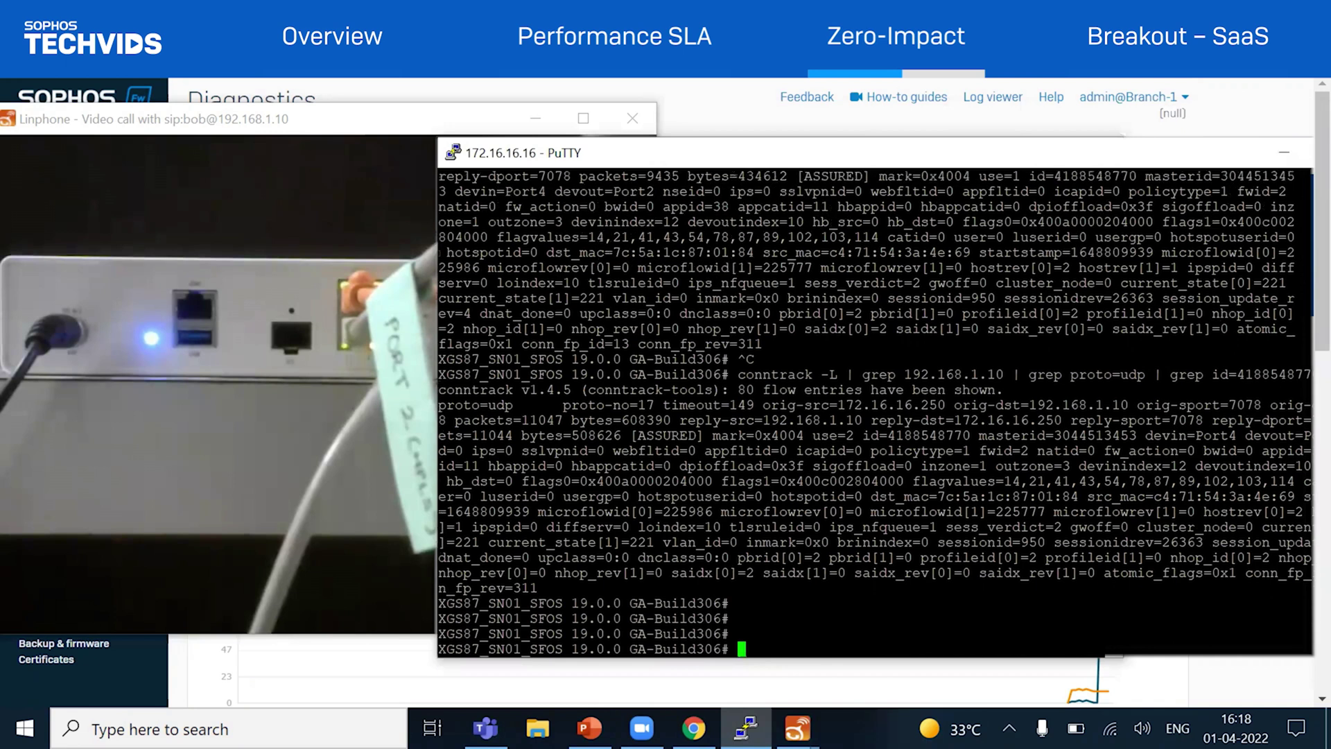
# Highlight mark=0x4004, pbrid[0]=2 and profileid[0]=2 in the flow's entry
pyautogui.moveTo(705, 435); pyautogui.dragTo(811, 436)
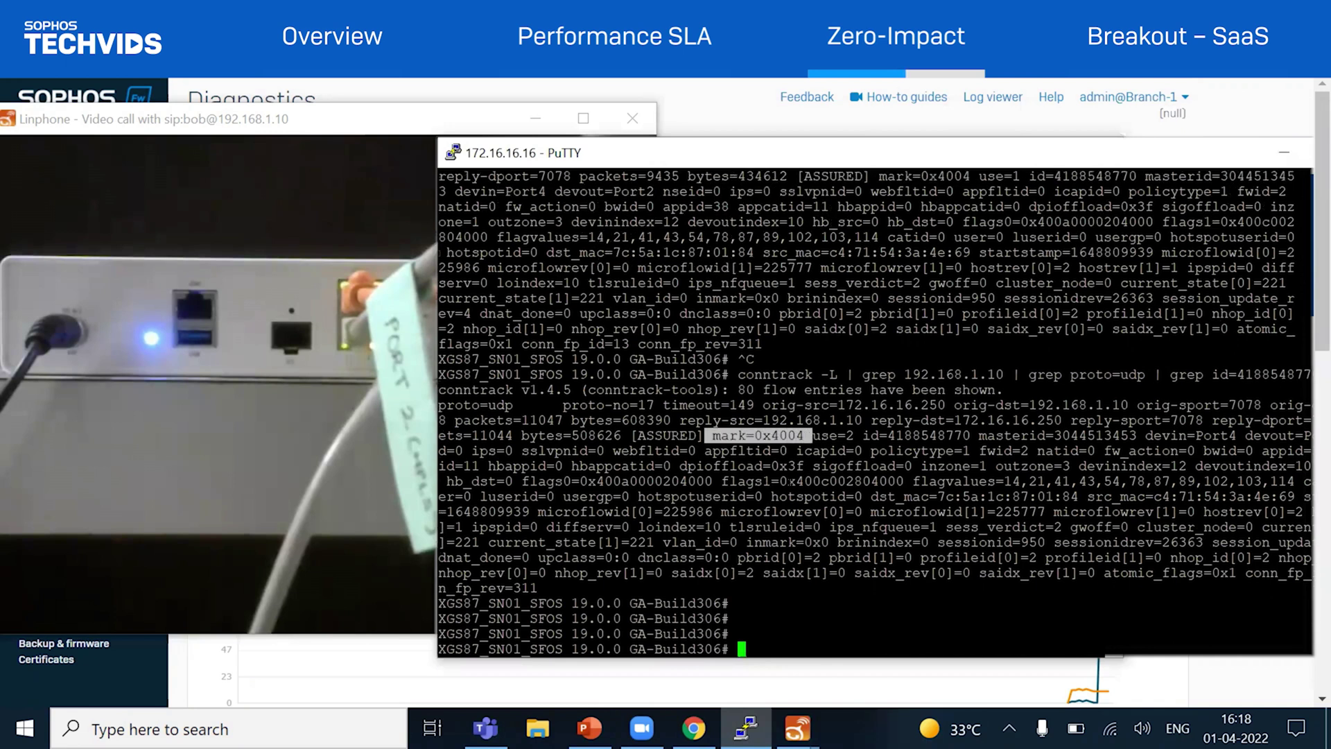
pyautogui.moveTo(730, 557); pyautogui.dragTo(820, 558)
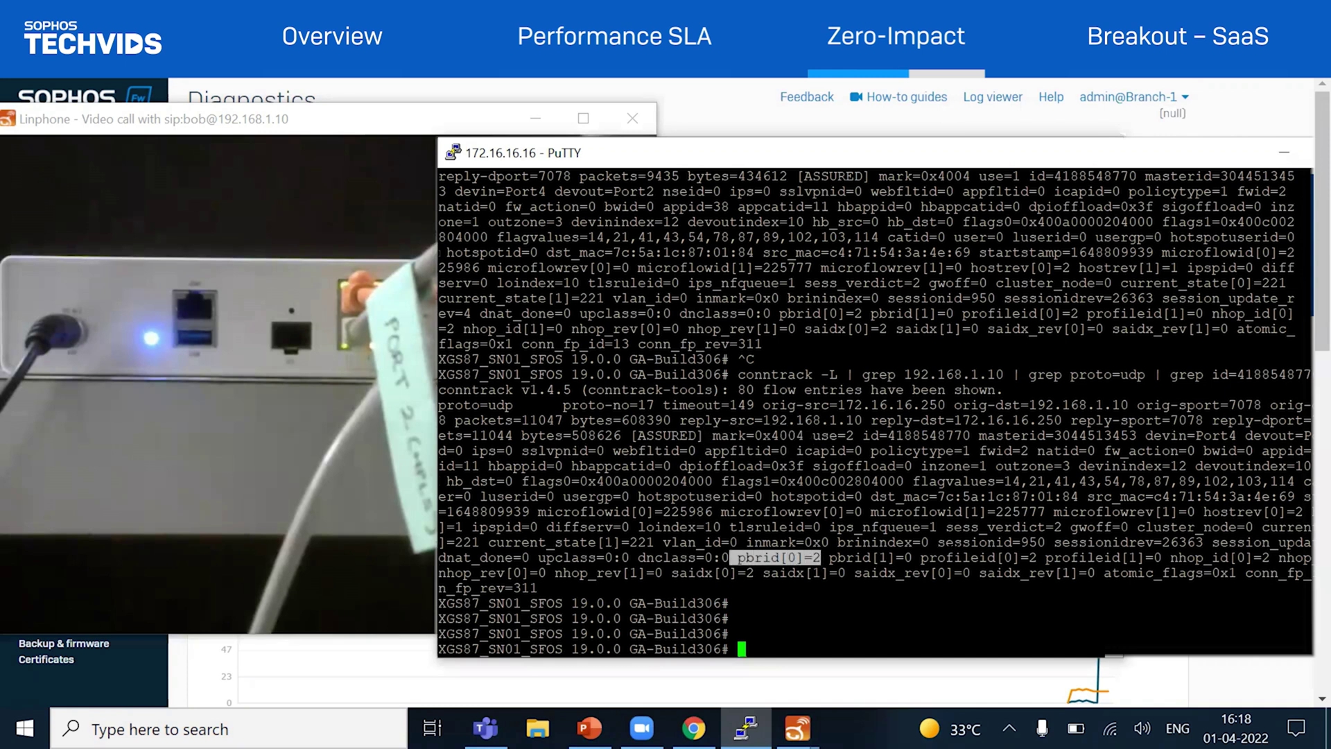
pyautogui.moveTo(915, 557); pyautogui.dragTo(1034, 558)
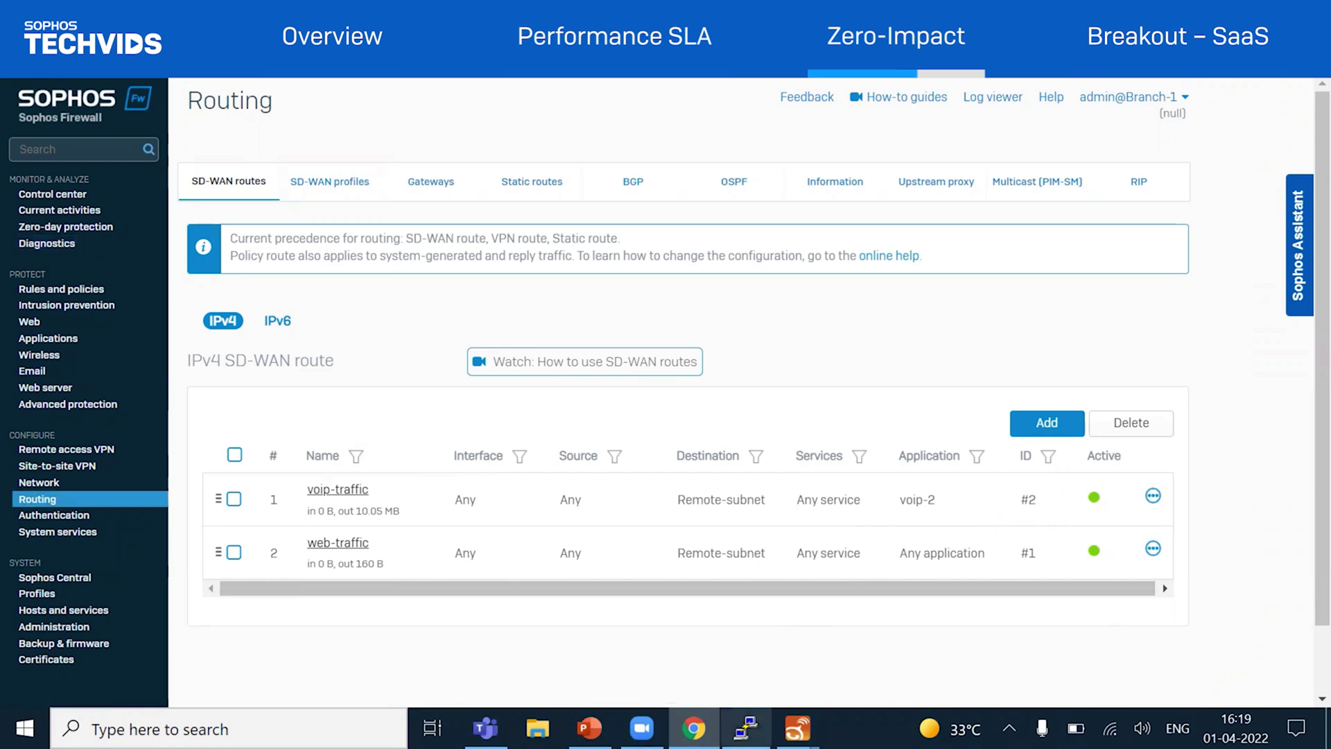
# Highlight devout=Port2 in the conntrack output, then bring up the Linphone video call
pyautogui.hotkey('alt', 'Tab')
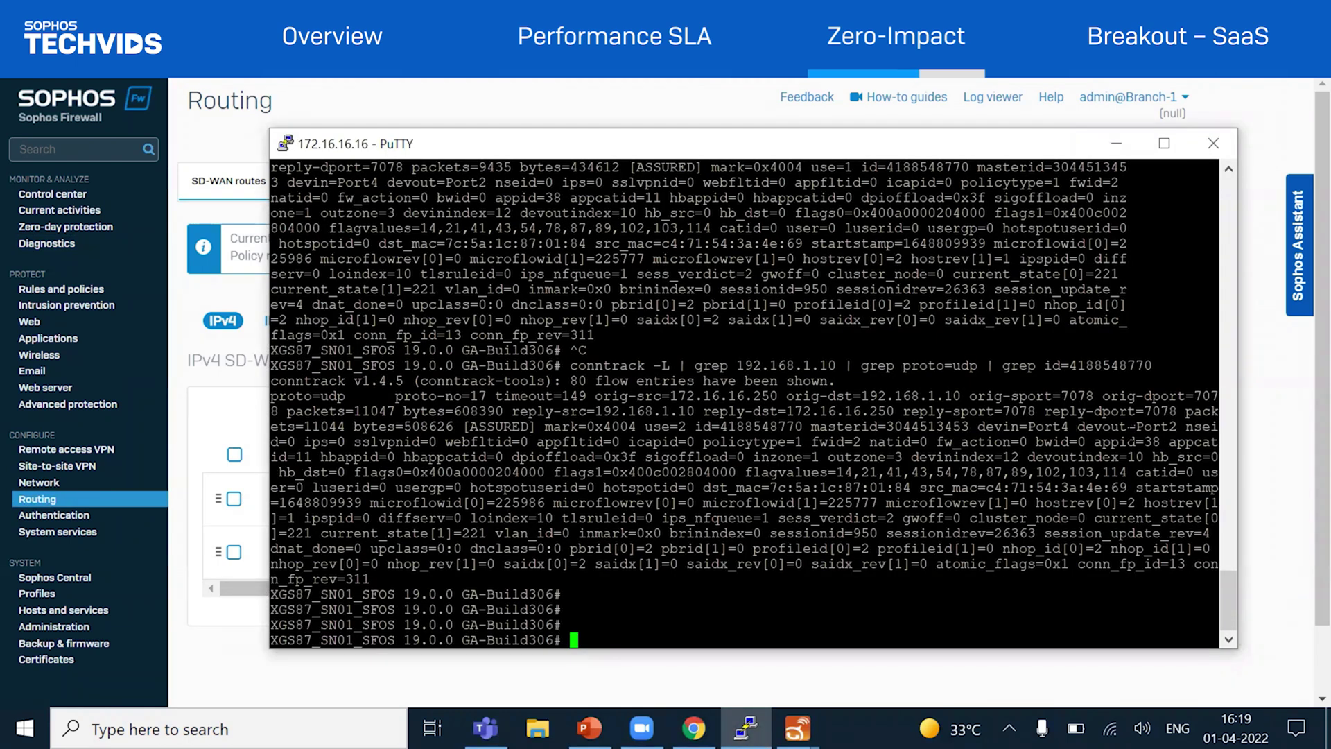
pyautogui.moveTo(1077, 426); pyautogui.dragTo(1178, 426)
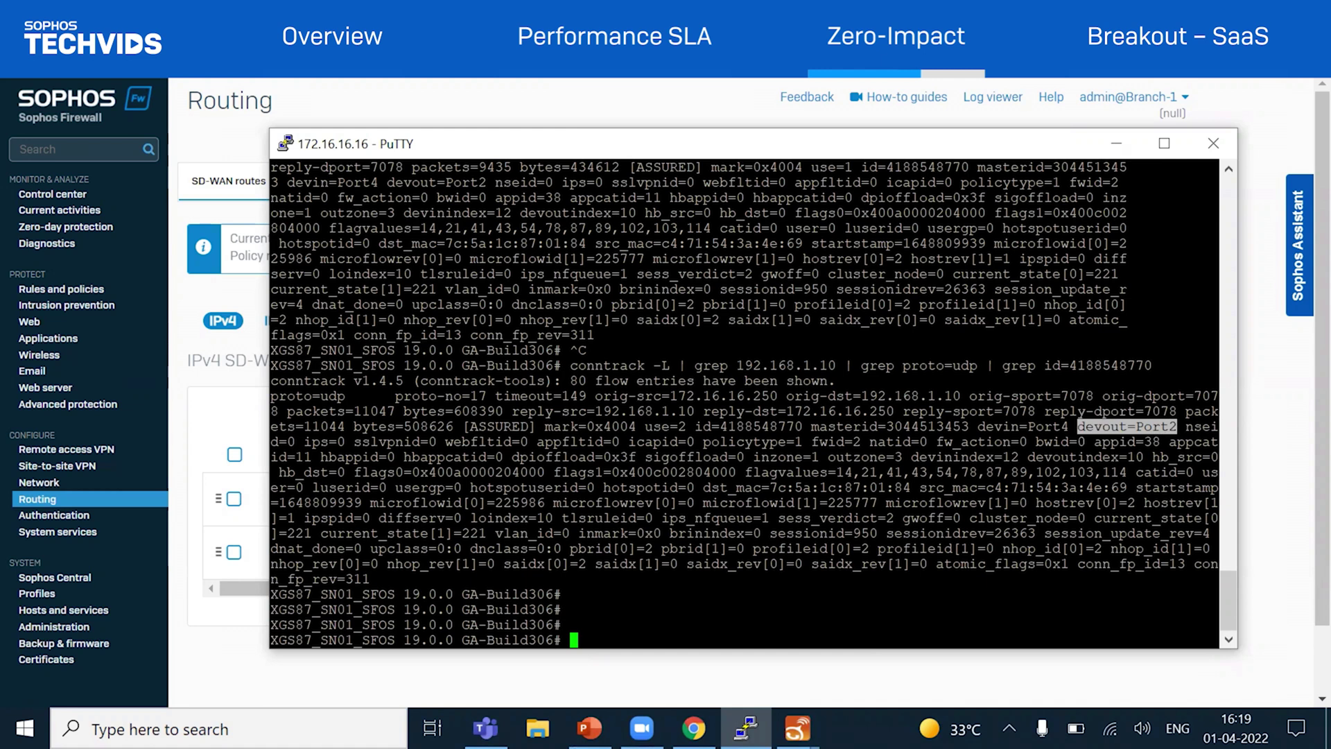
pyautogui.press('Return')
pyautogui.press('Return')
pyautogui.press('Return')
pyautogui.press('Return')
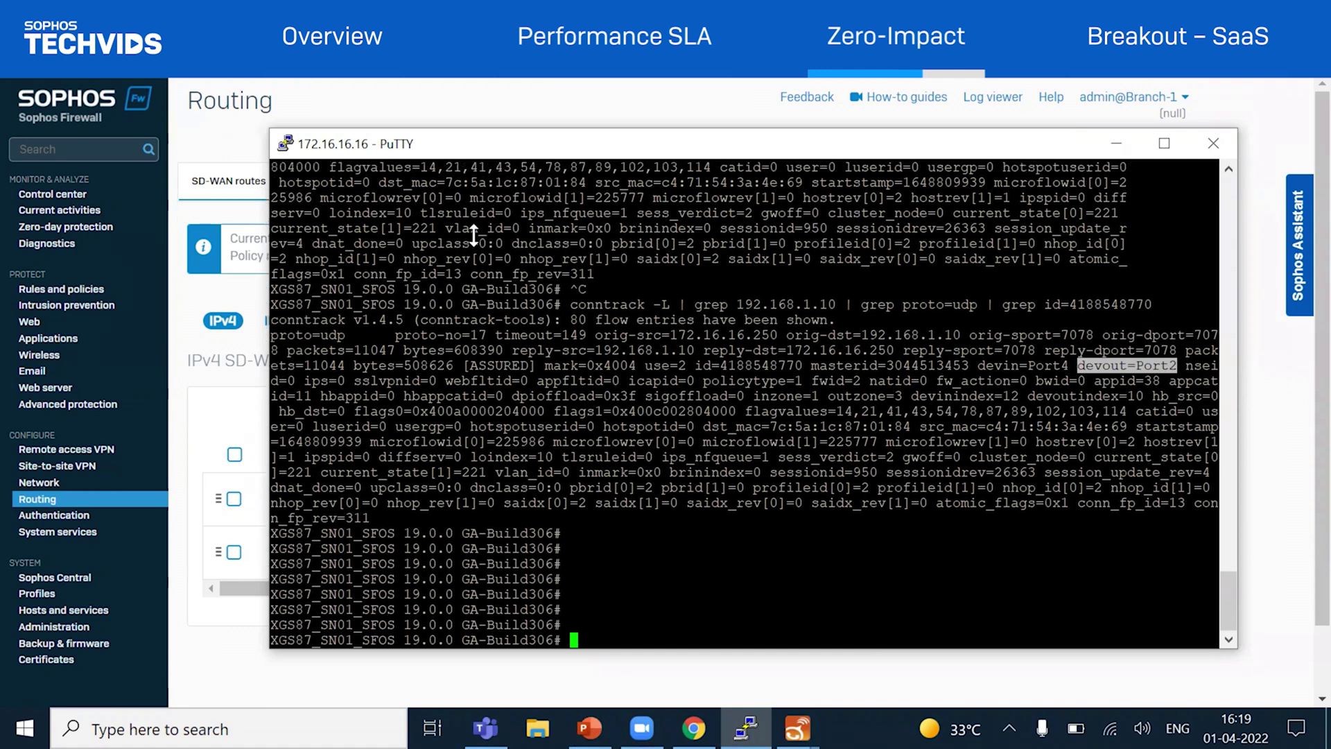
pyautogui.moveTo(797, 728)
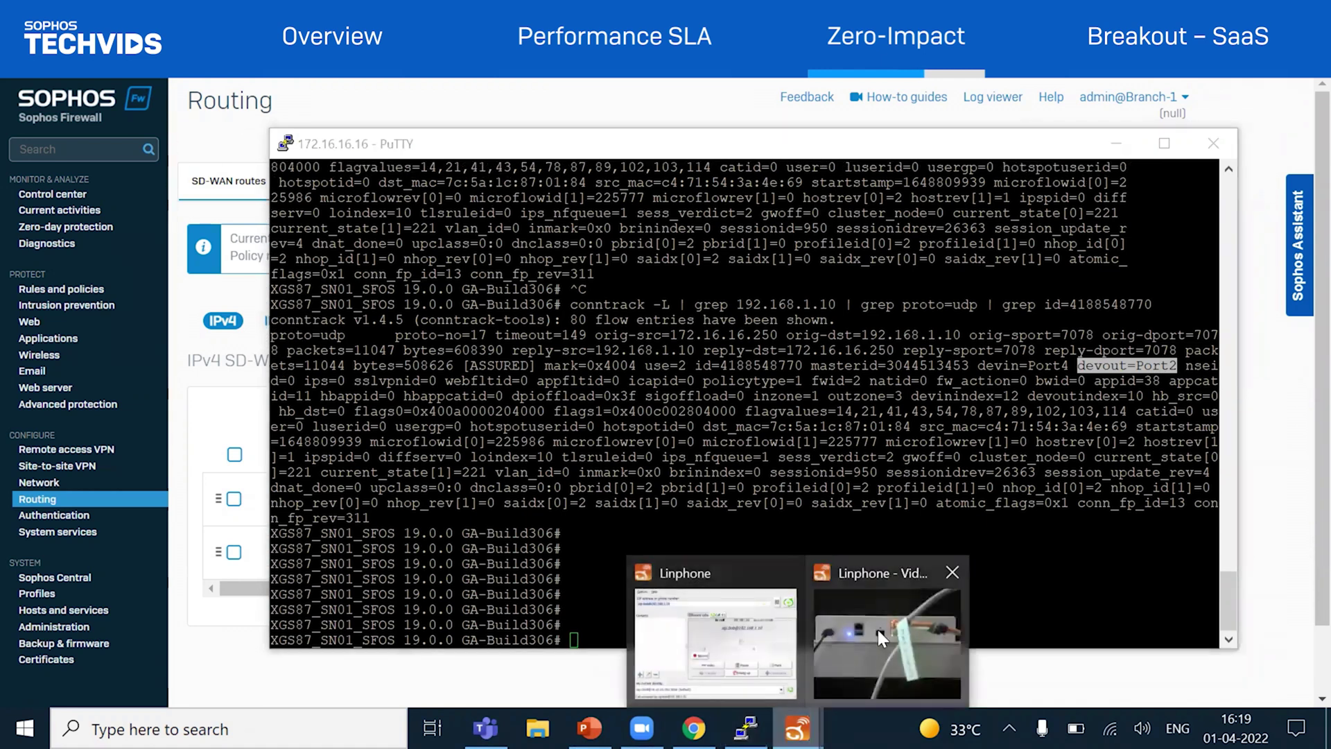
pyautogui.click(1116, 644)
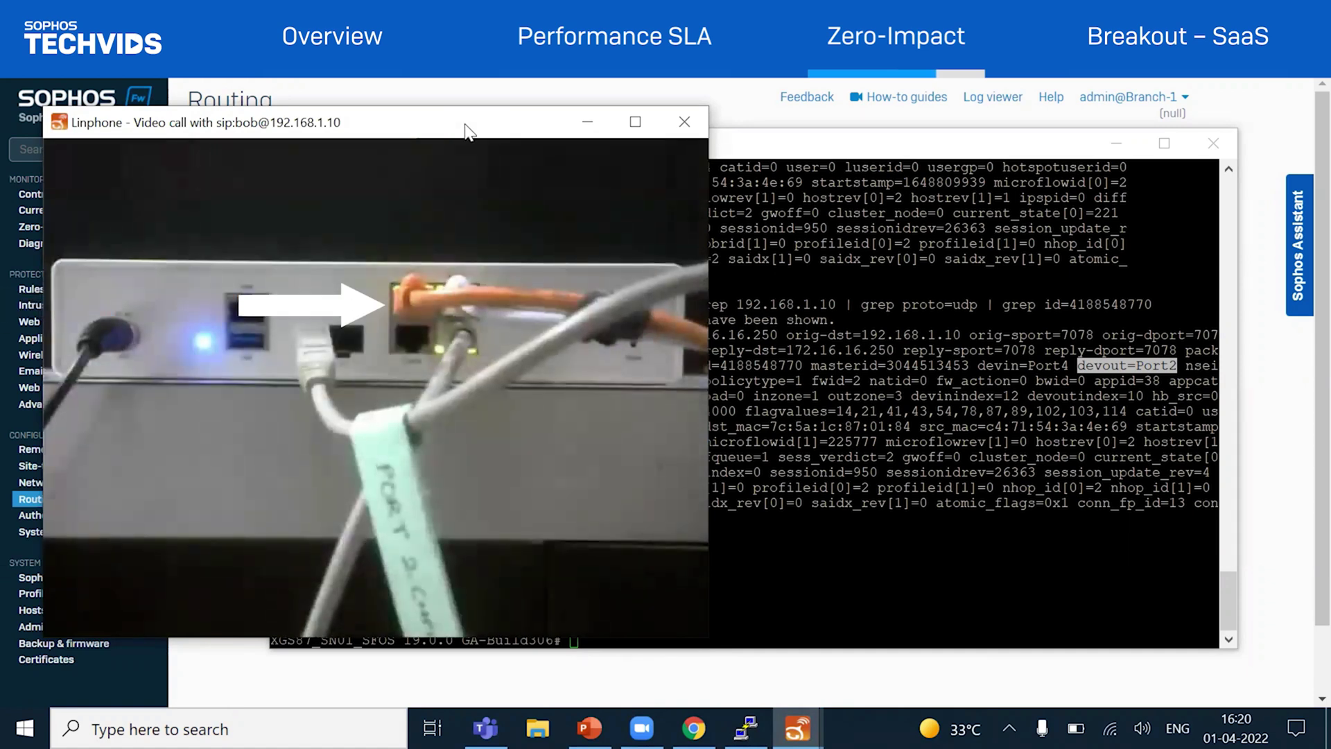
# Rerun the conntrack query for the call's flow and highlight devout=xfrm1
pyautogui.moveTo(630, 246)
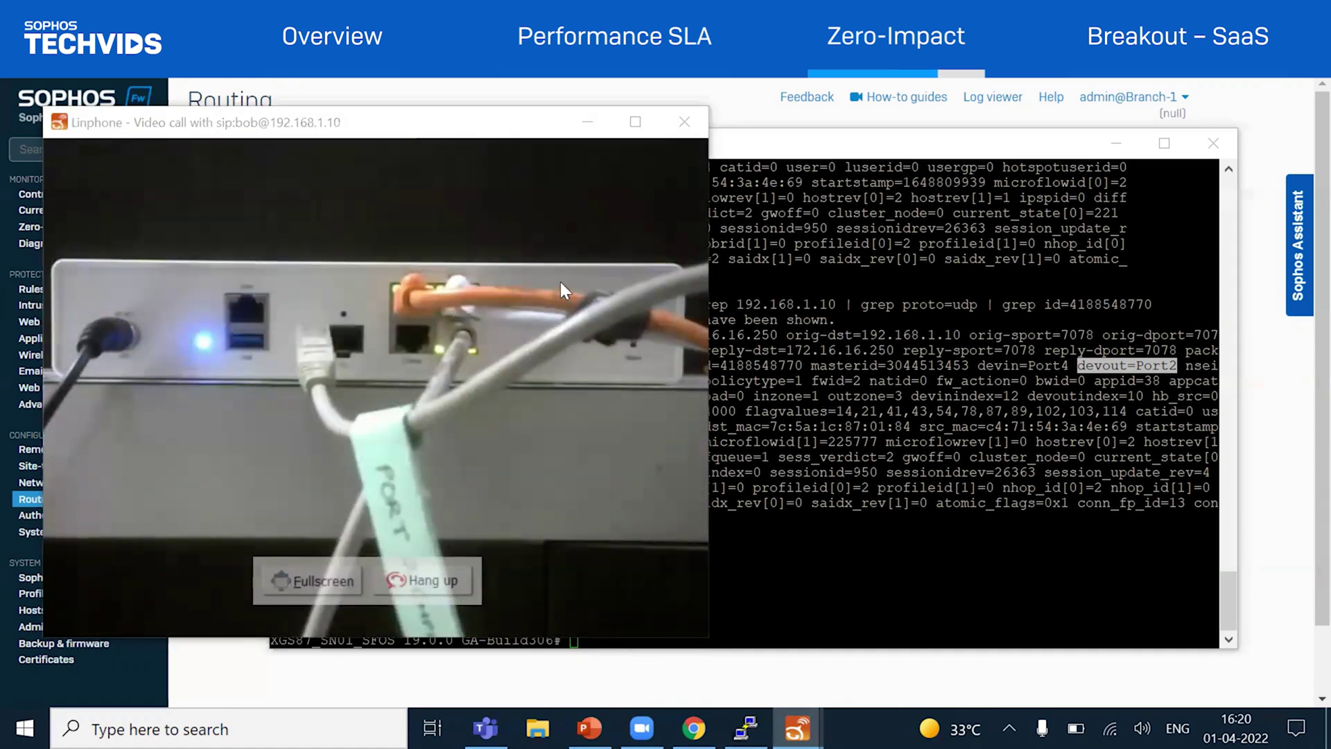
pyautogui.hotkey('alt', 'Tab')
pyautogui.moveTo(388, 143); pyautogui.dragTo(246, 112)
pyautogui.press('Return')
pyautogui.press('Return')
pyautogui.press('Return')
pyautogui.press('Return')
pyautogui.press('Up')
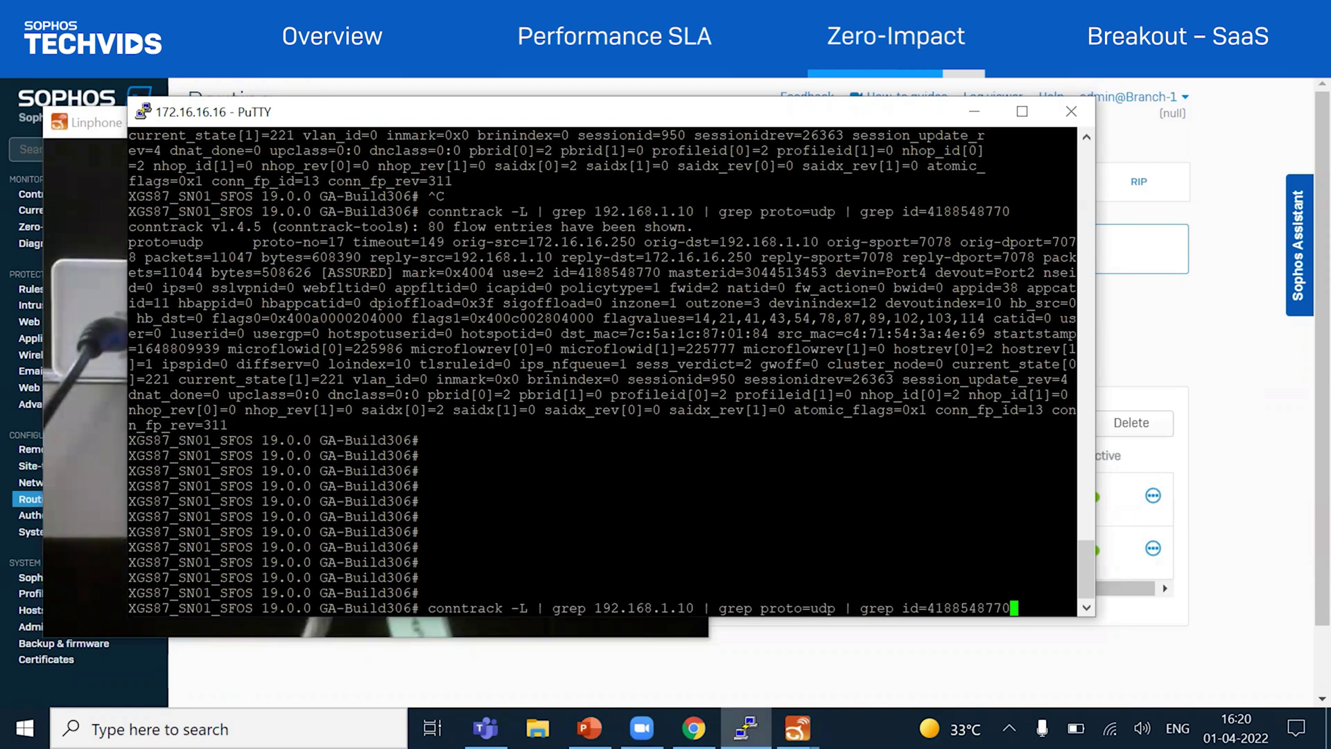
pyautogui.press('Return')
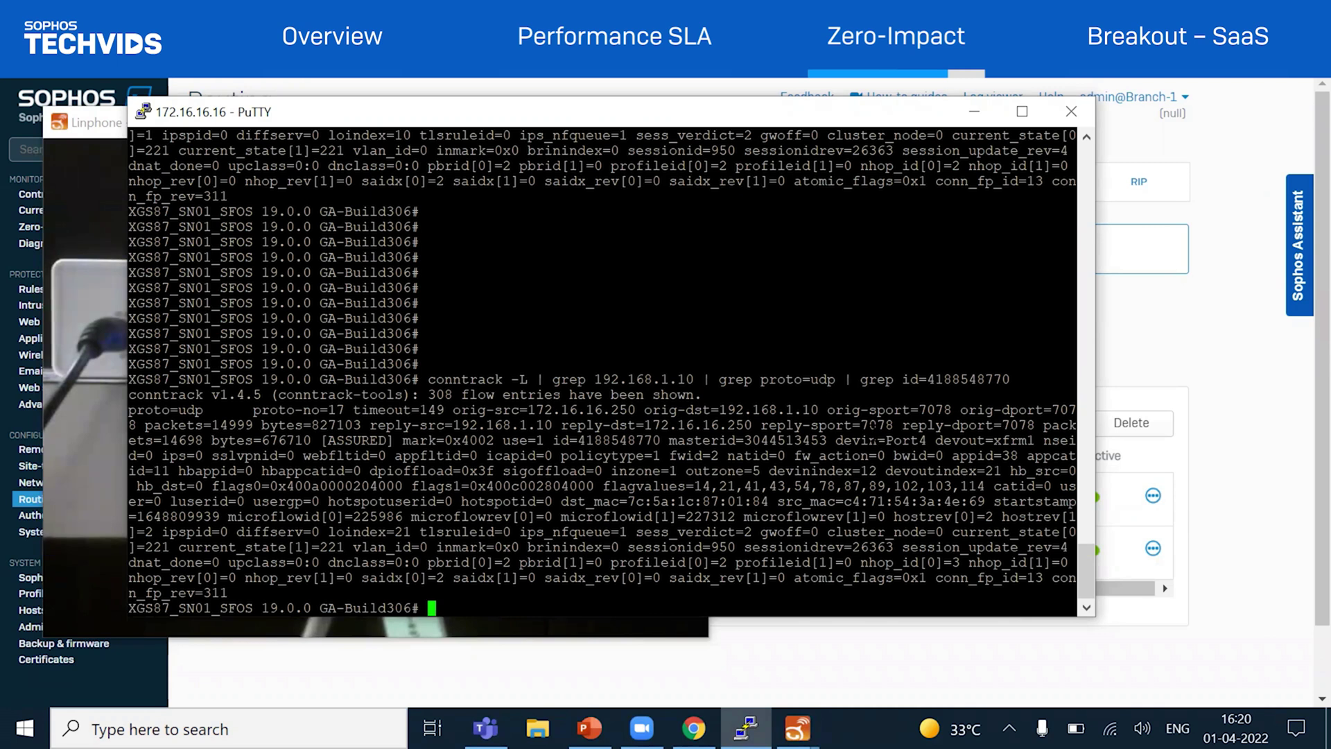
pyautogui.moveTo(936, 440); pyautogui.dragTo(1040, 440)
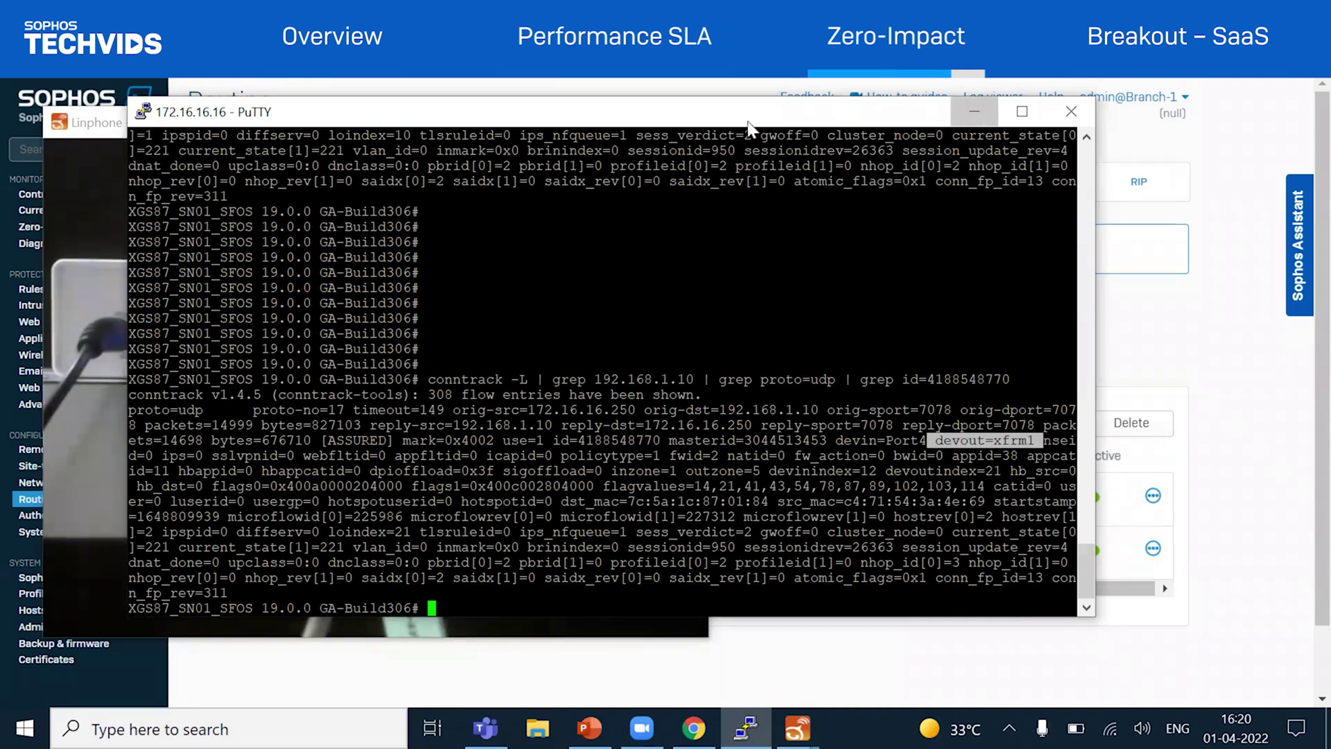
# Minimize PuTTY and show the firewall's Live connections list
pyautogui.click(974, 112)
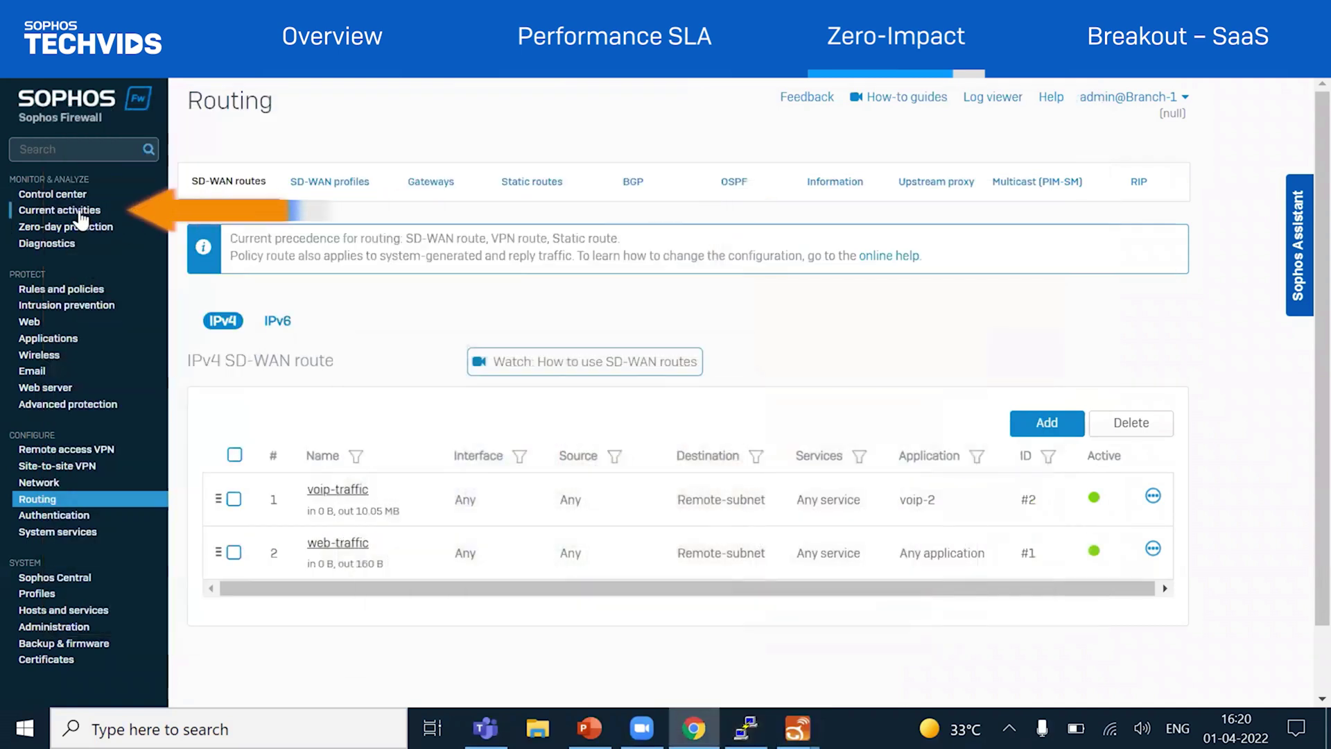
pyautogui.click(127, 212)
pyautogui.click(454, 194)
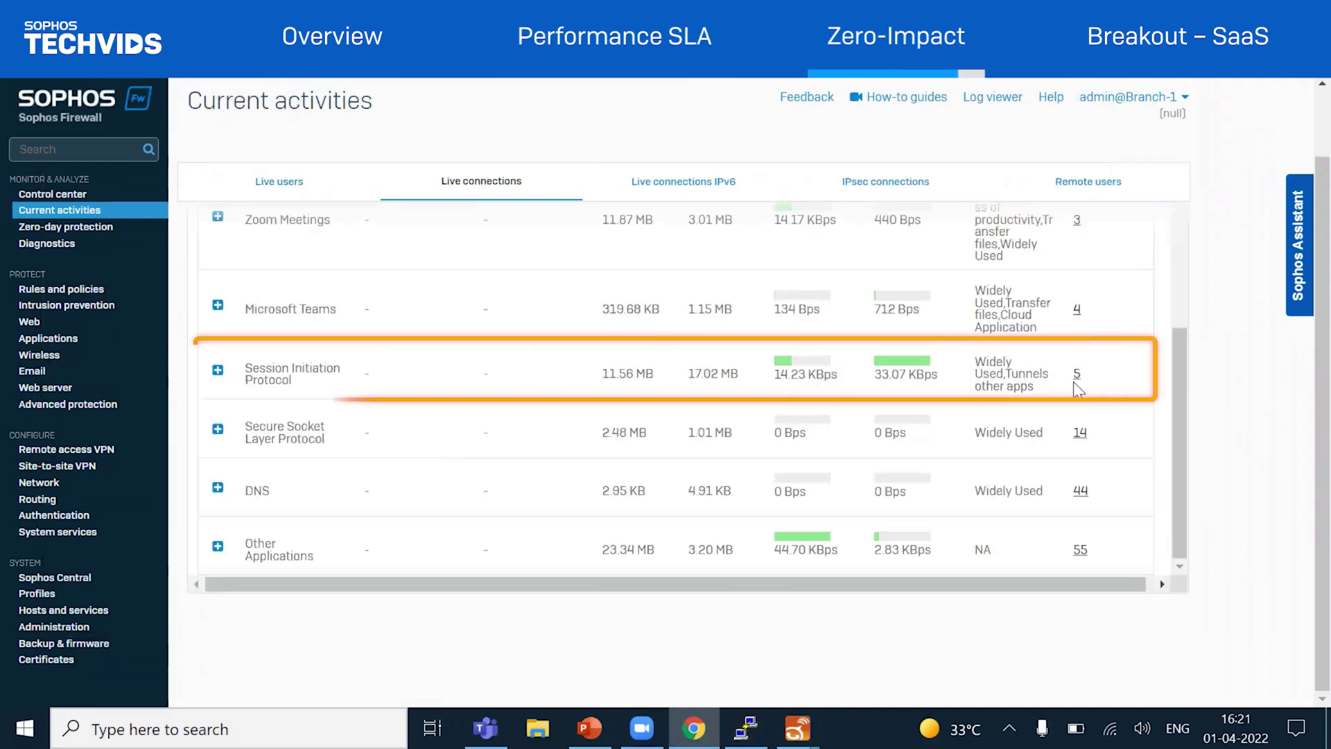
# Review the five SIP connections' details, all leaving via xfrm1, then return to the Linphone call
pyautogui.click(1074, 380)
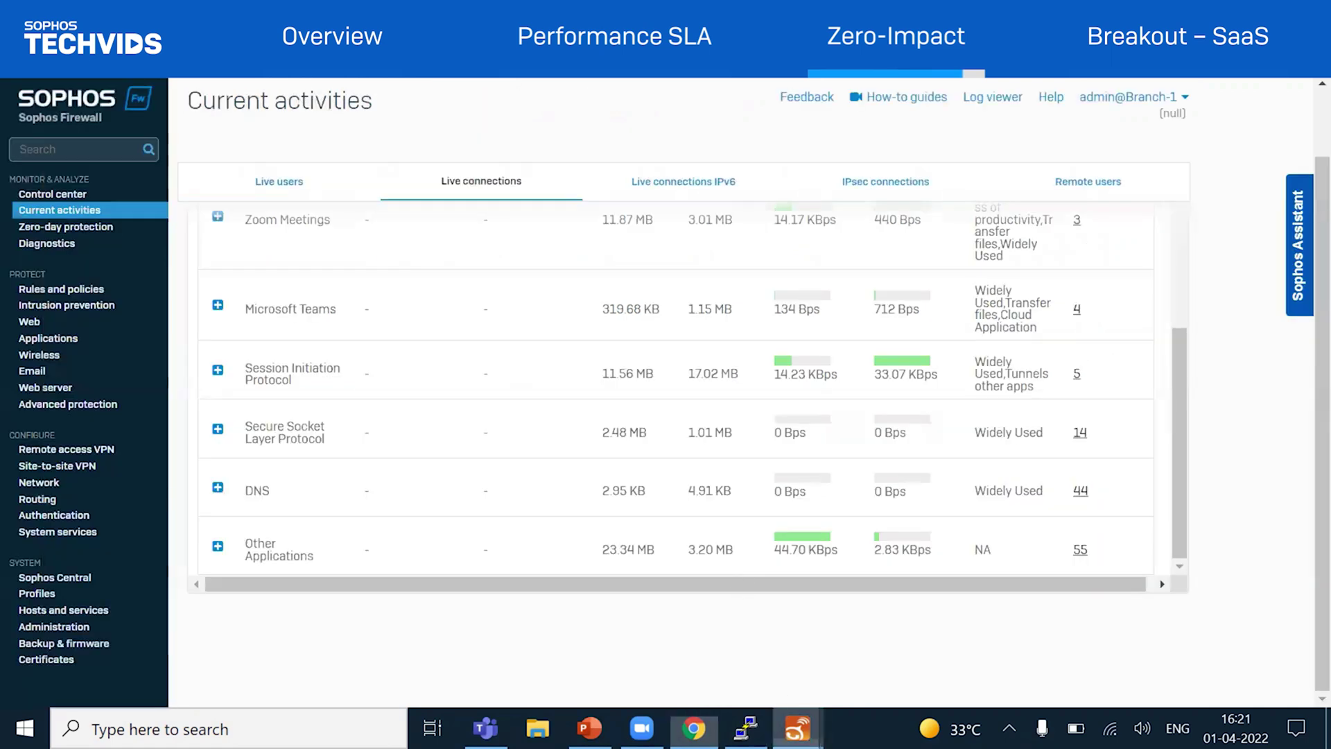
pyautogui.moveTo(797, 728)
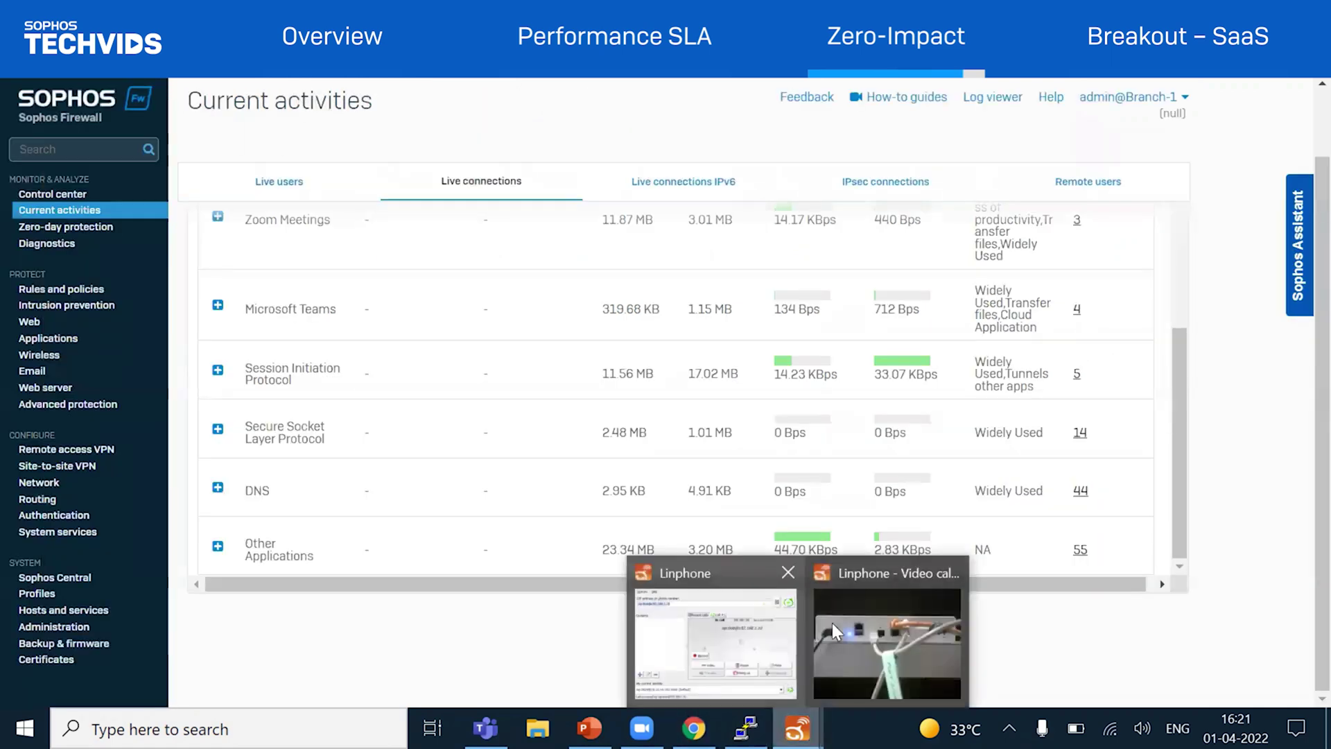
pyautogui.click(821, 635)
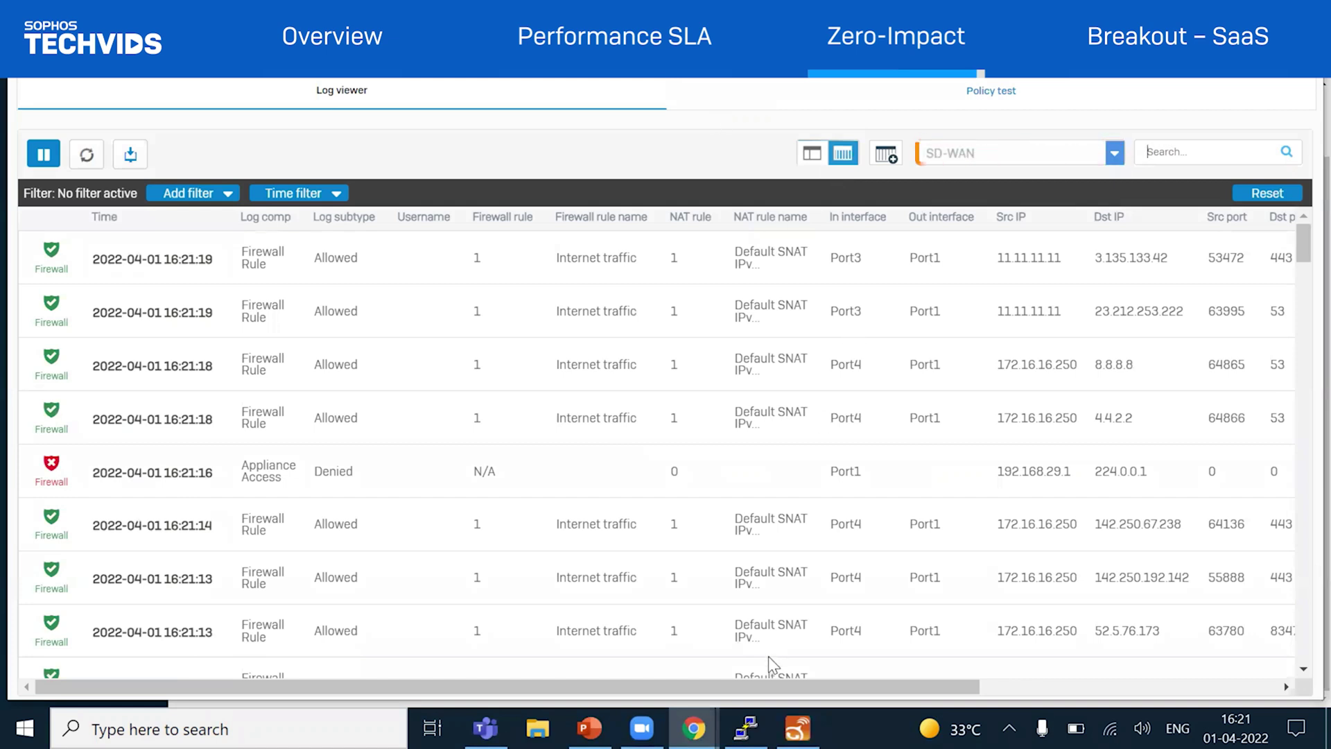
# Add the SD-WAN profile ID request and SD-WAN route request columns to the log view
pyautogui.moveTo(830, 688); pyautogui.dragTo(1127, 688)
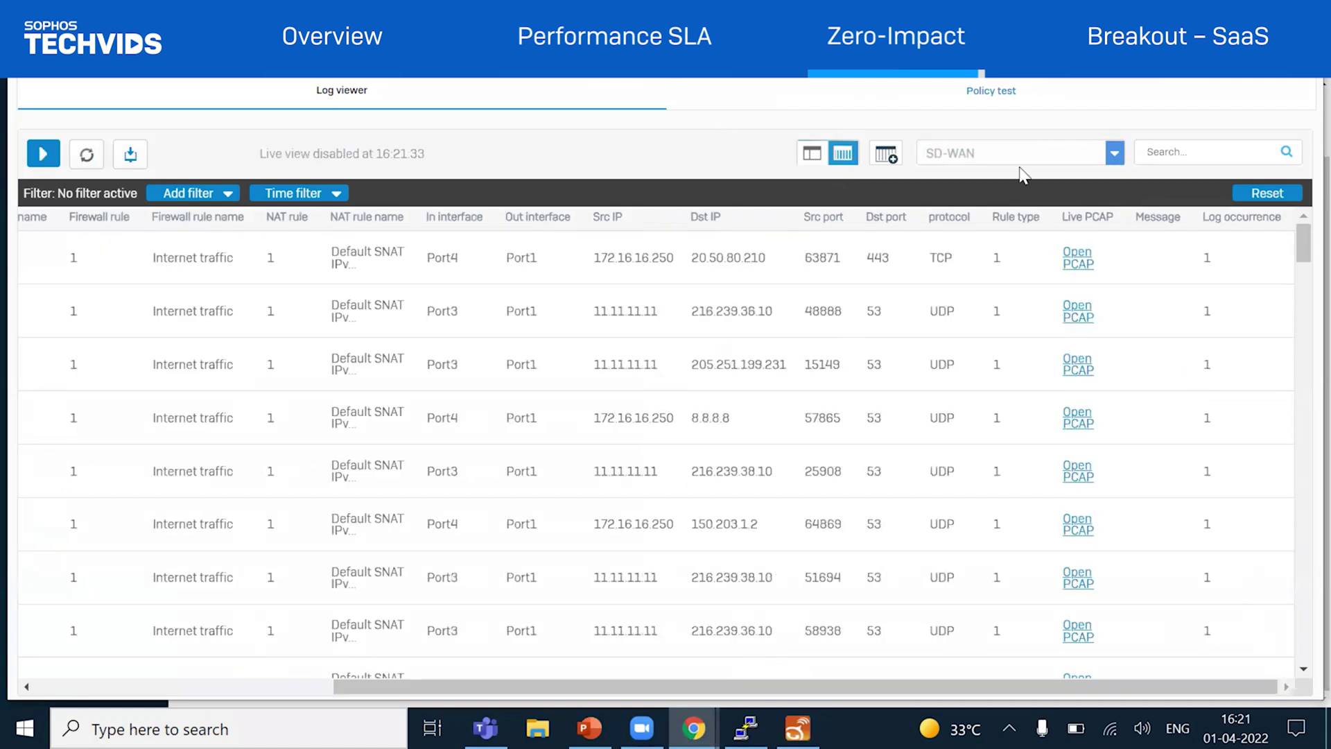
pyautogui.click(886, 153)
pyautogui.scroll(-2, 548, 472)
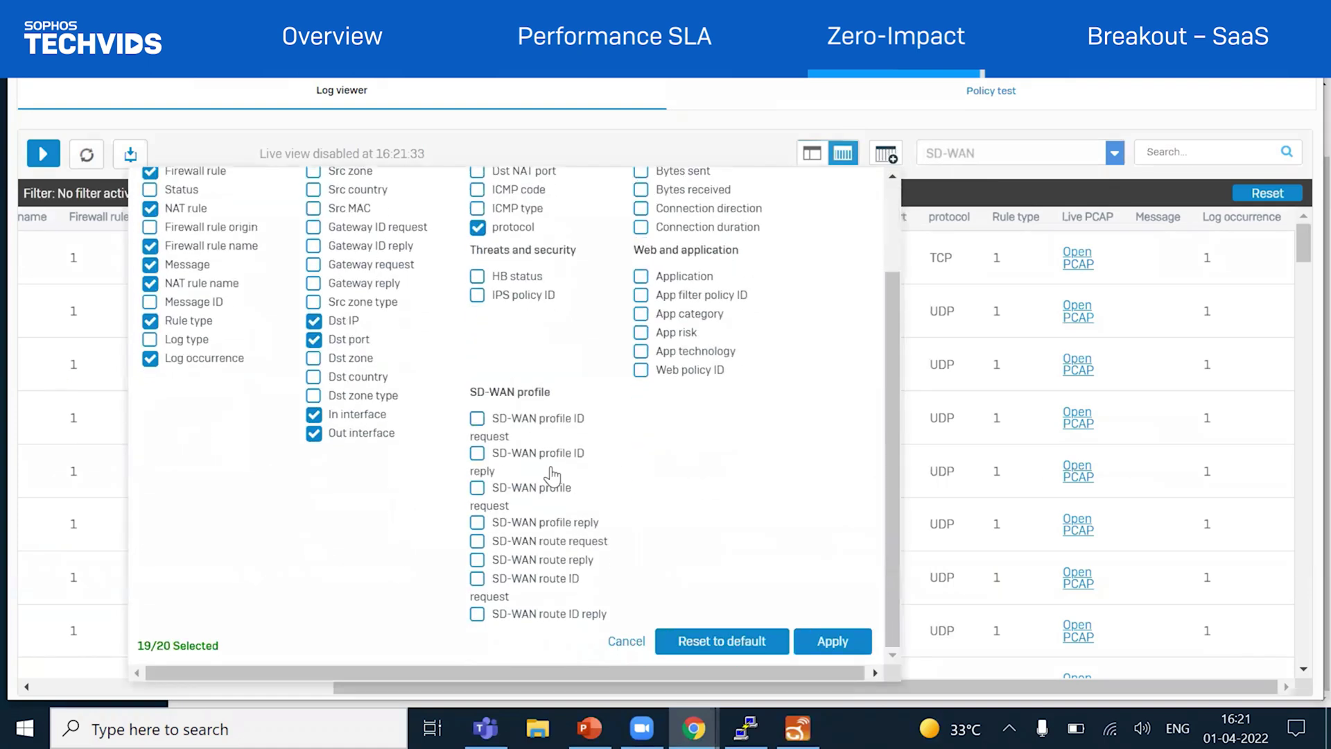
pyautogui.click(478, 419)
pyautogui.click(478, 541)
pyautogui.click(832, 640)
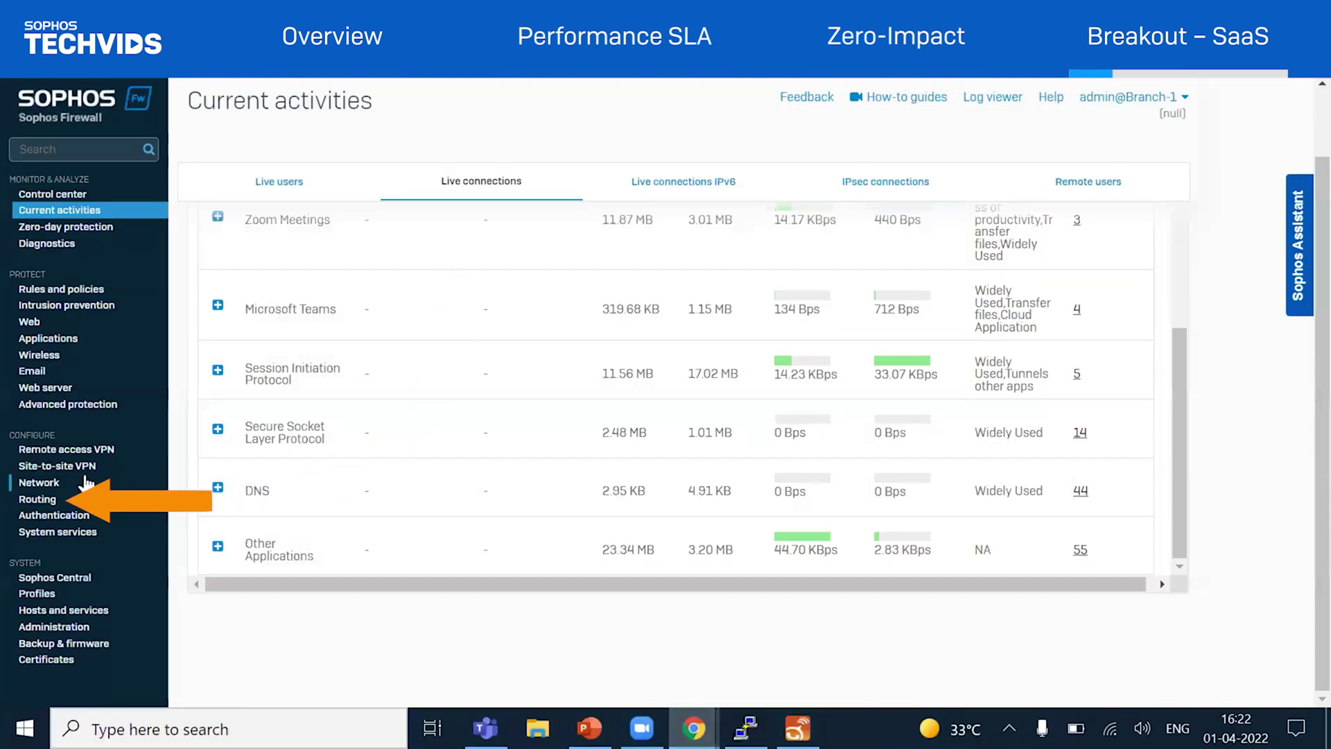
# Start a new SD-WAN route named 'SaaS application traffic'
pyautogui.click(53, 501)
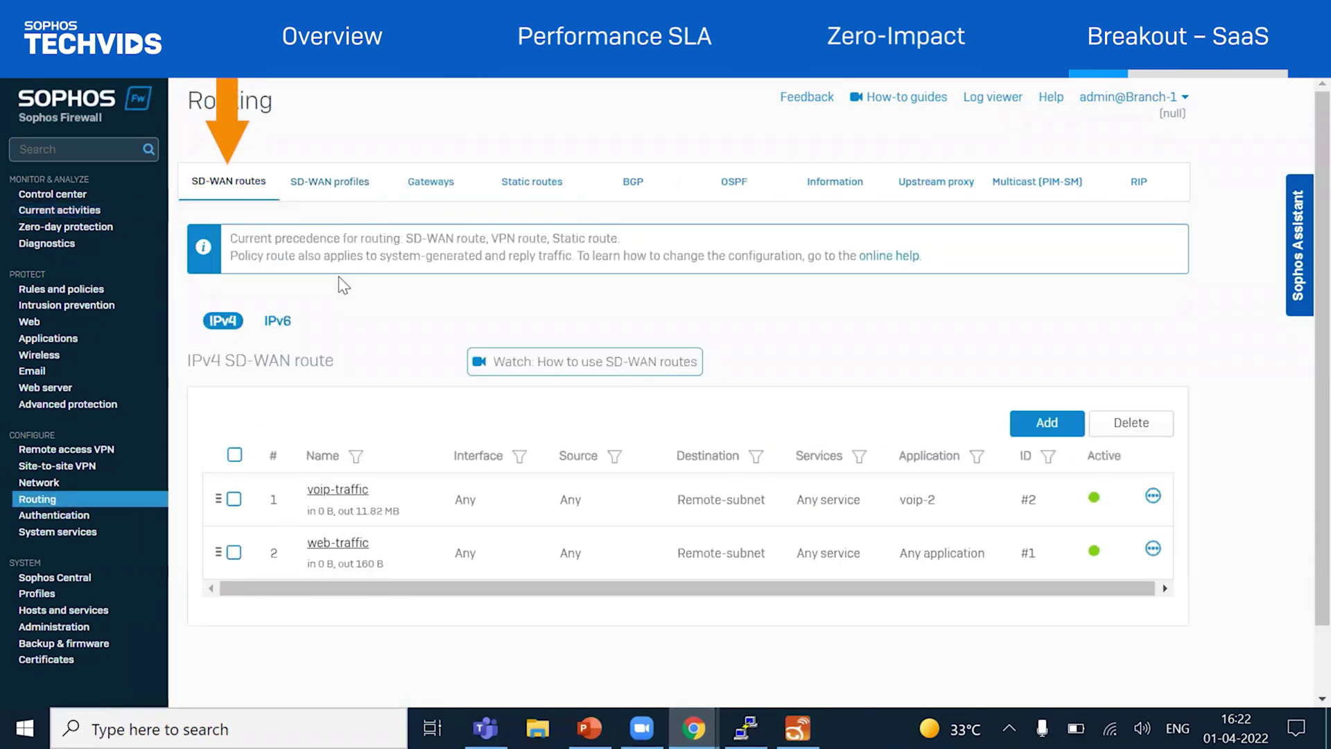
pyautogui.click(1046, 422)
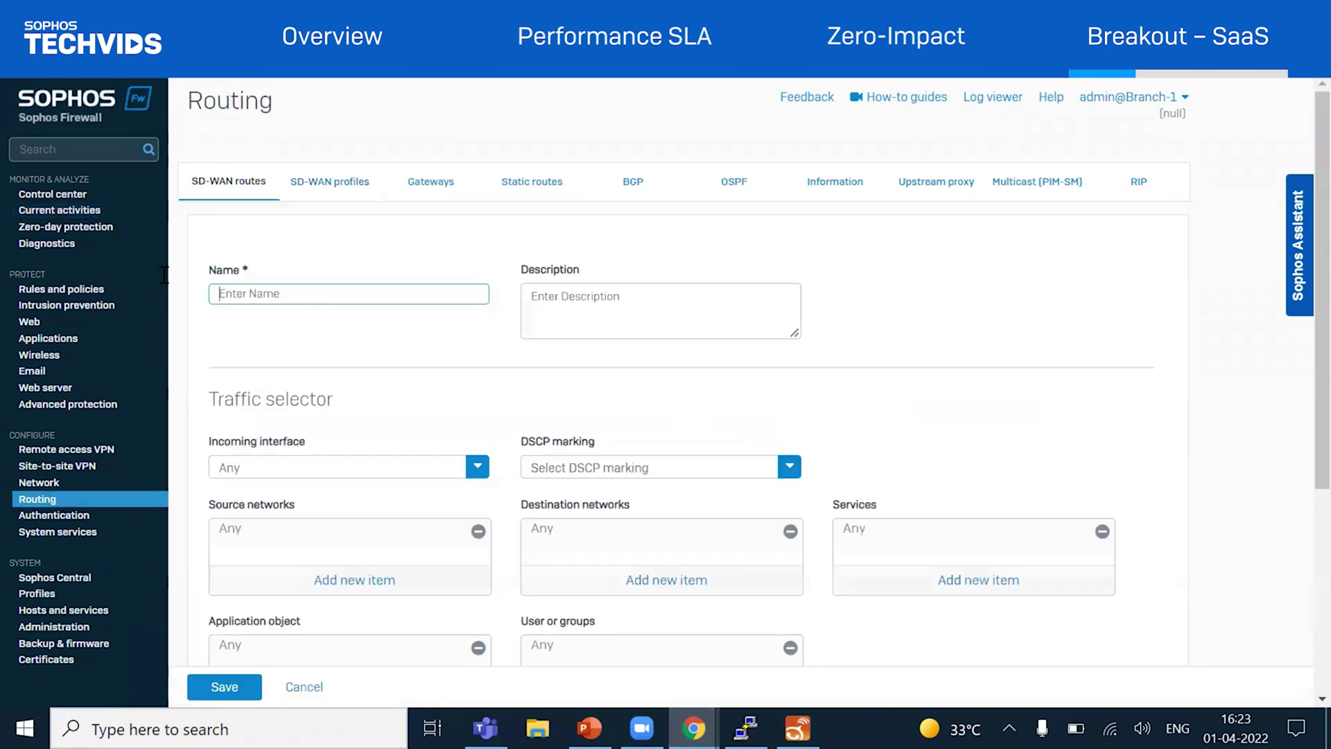
pyautogui.write('SaaS application traffic')
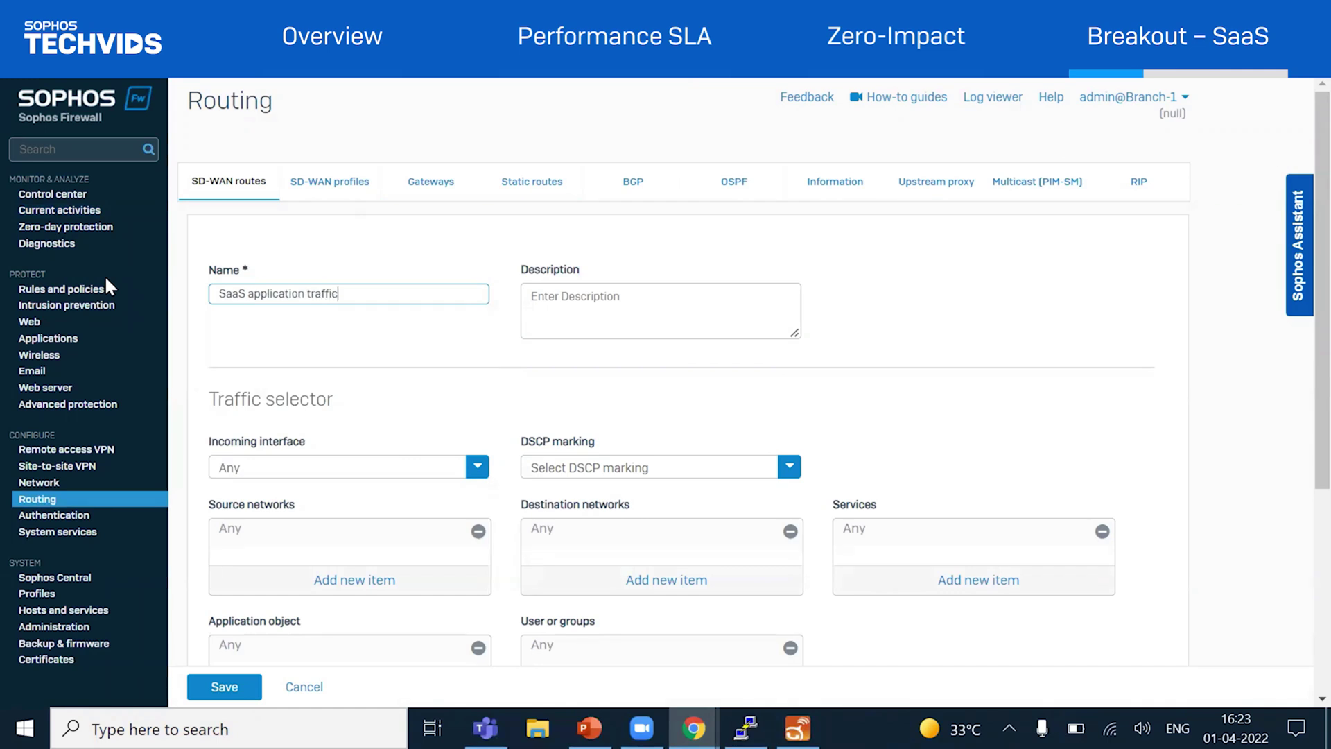
pyautogui.scroll(-5, 306, 364)
# Match the Microsoft_0365, SalesForce and Zoom applications, then begin a new SD-WAN profile
pyautogui.click(312, 385)
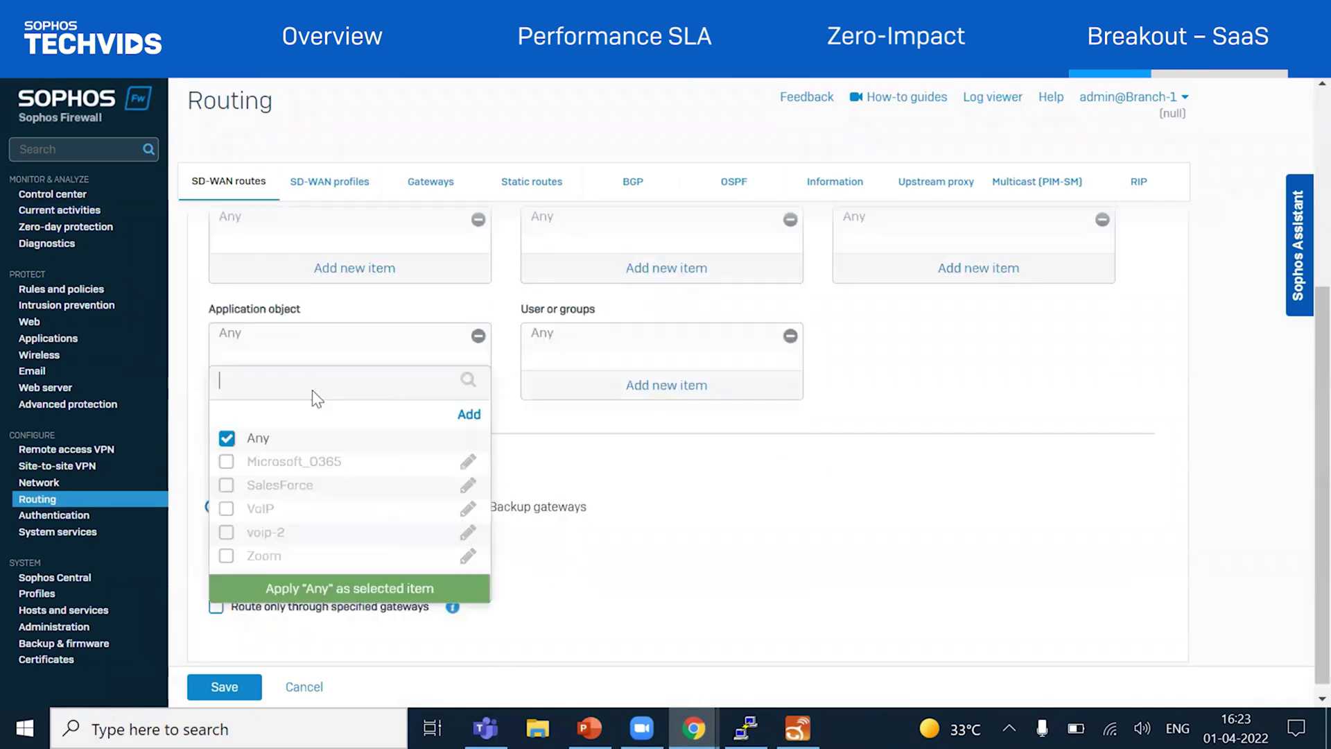
pyautogui.click(227, 438)
pyautogui.click(227, 461)
pyautogui.click(226, 485)
pyautogui.click(227, 555)
pyautogui.click(276, 582)
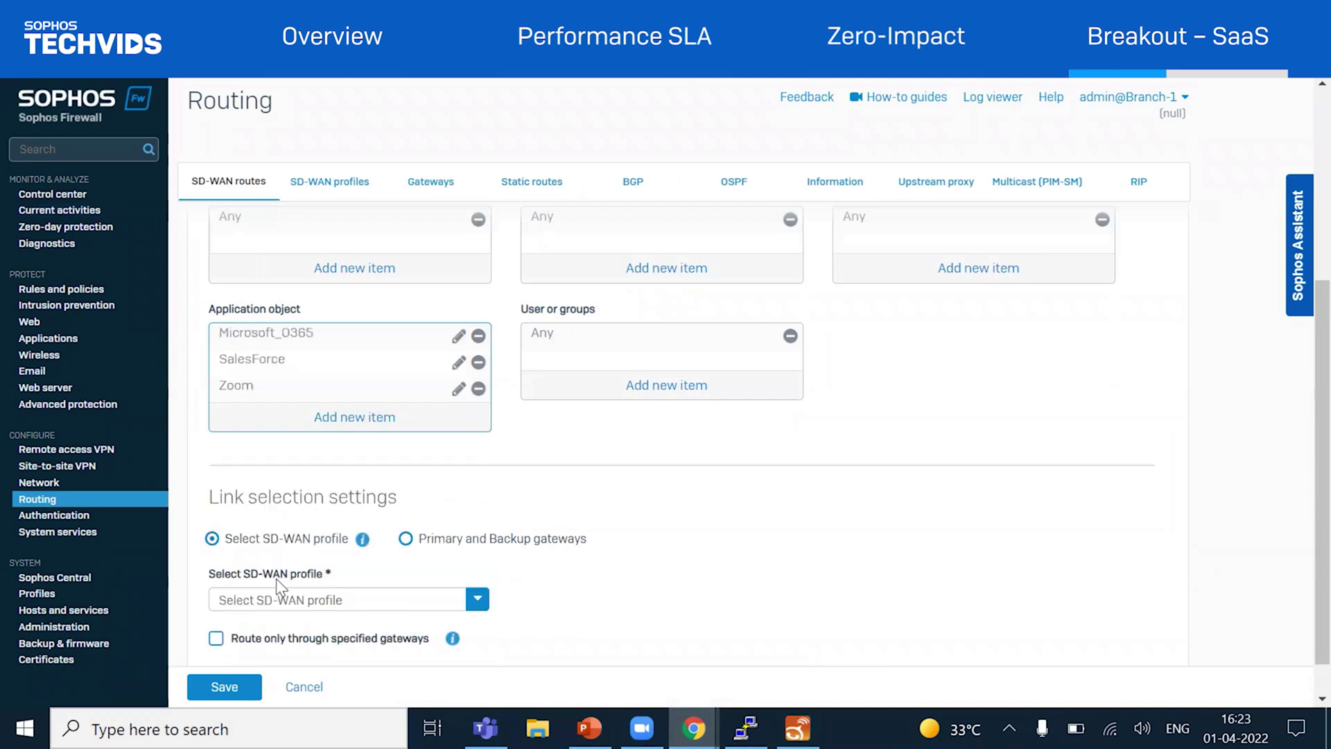
pyautogui.click(344, 604)
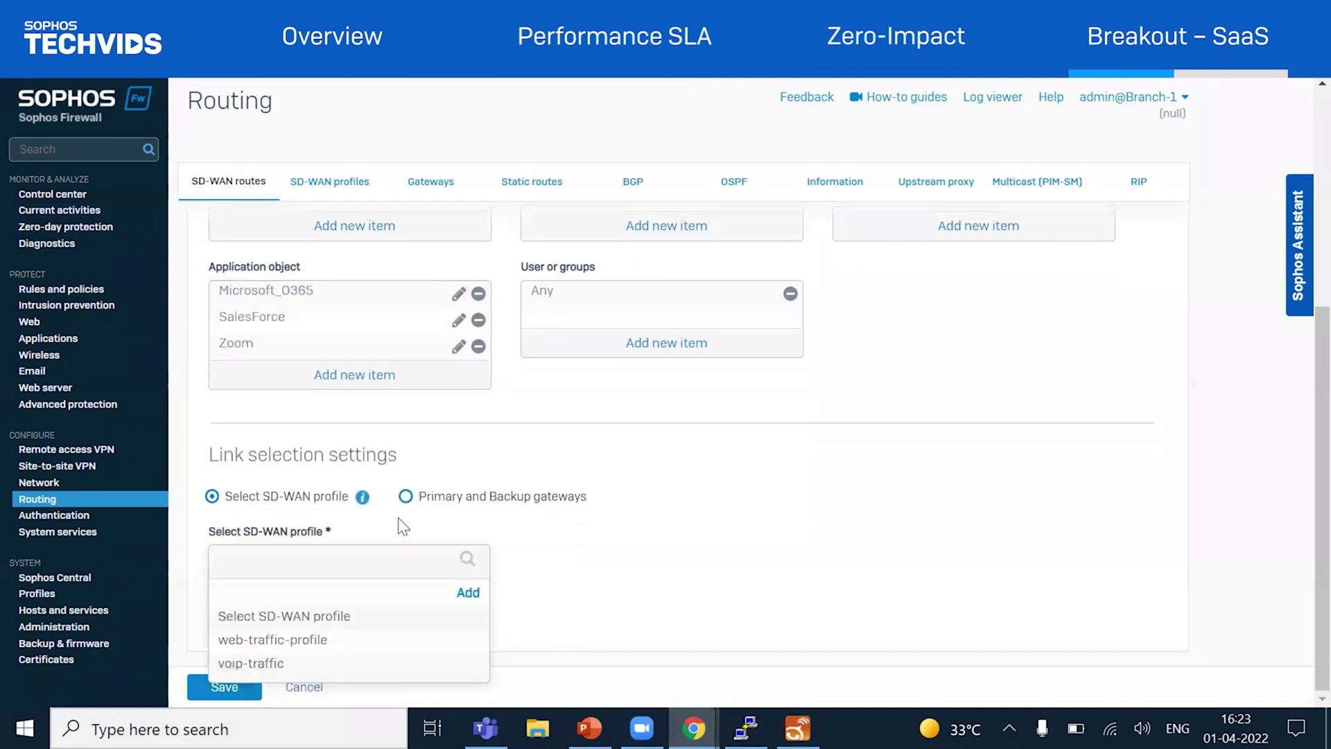
pyautogui.click(465, 593)
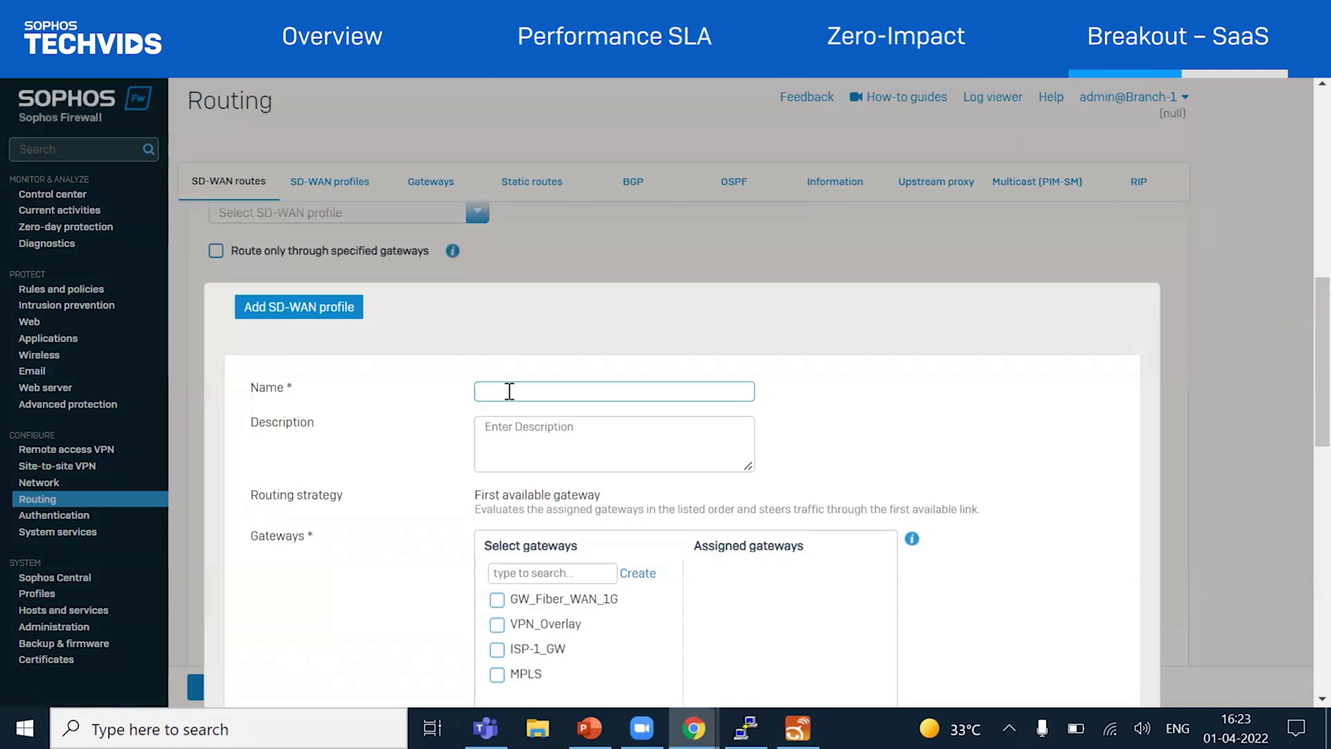
# Save profile 'saas-traffic' with gateways GW_Fiber_WAN_1G and ISP-1_GW
pyautogui.write('saas-traffic')
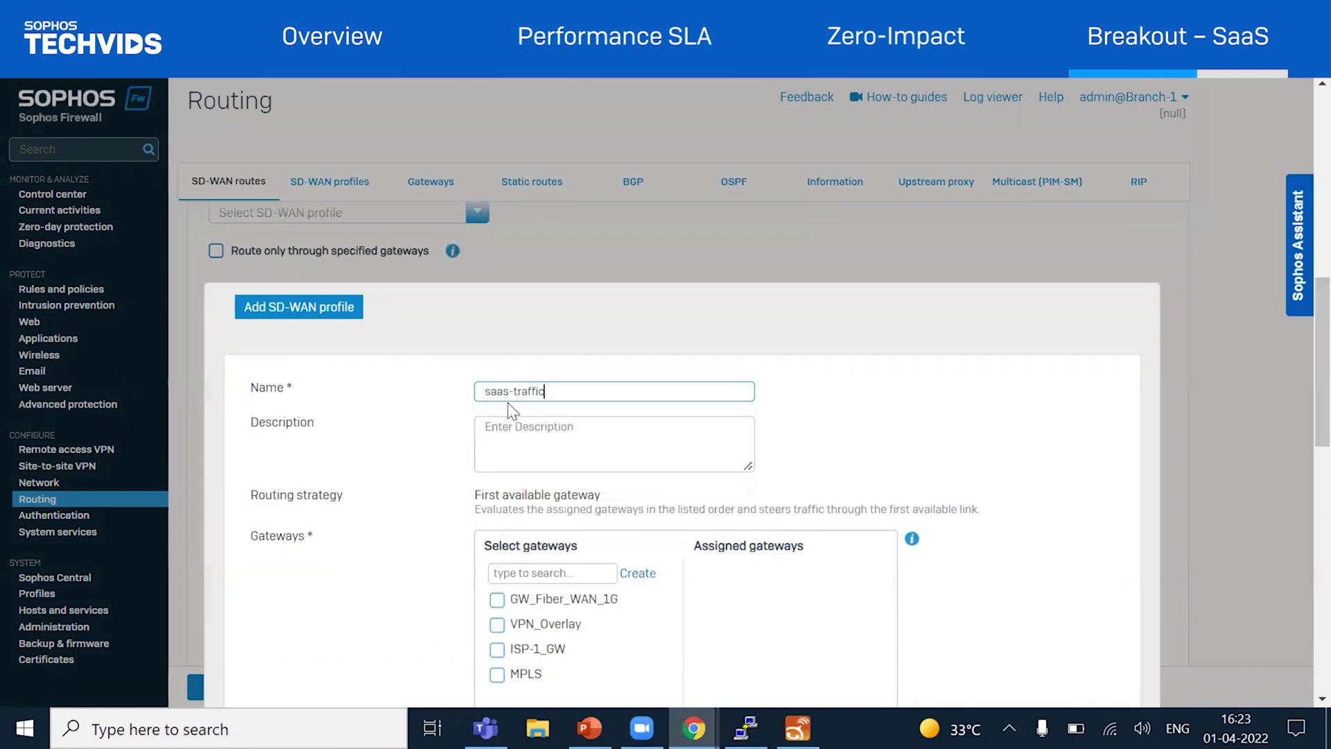
pyautogui.scroll(-3, 511, 411)
pyautogui.click(496, 392)
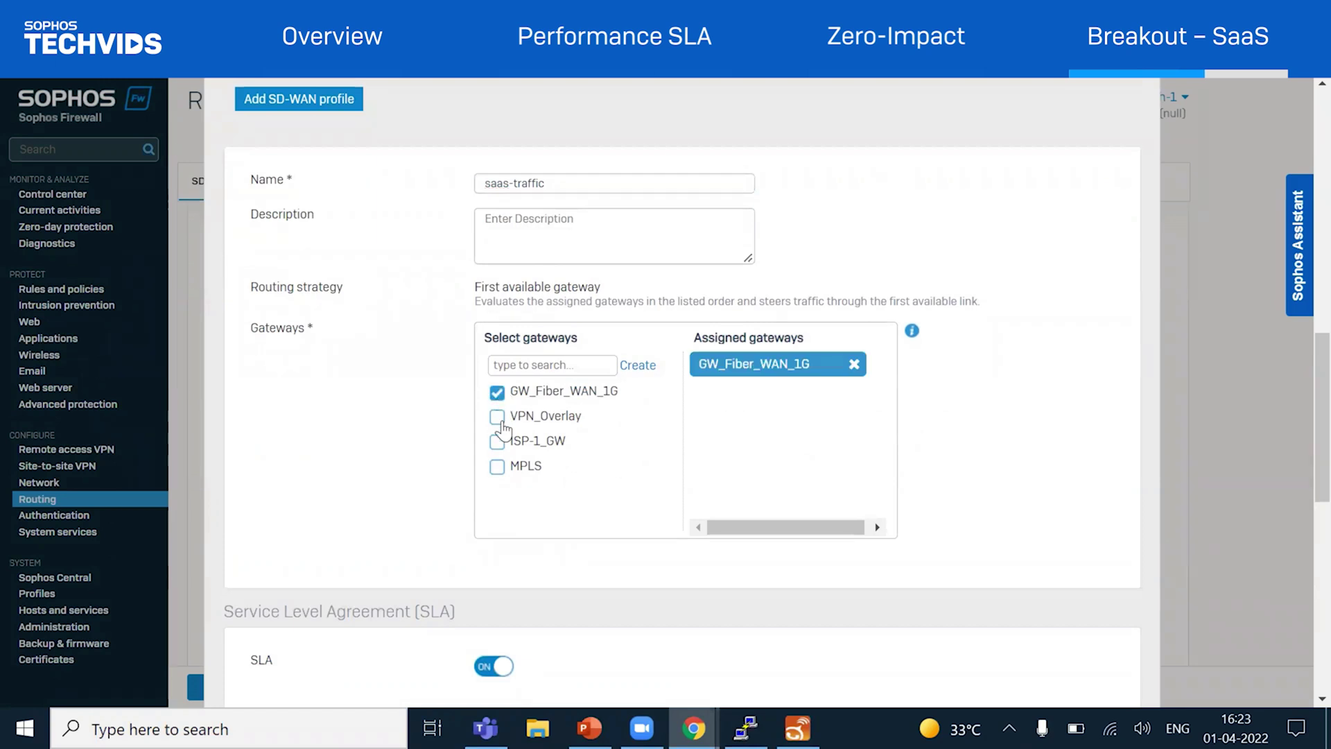
pyautogui.click(498, 443)
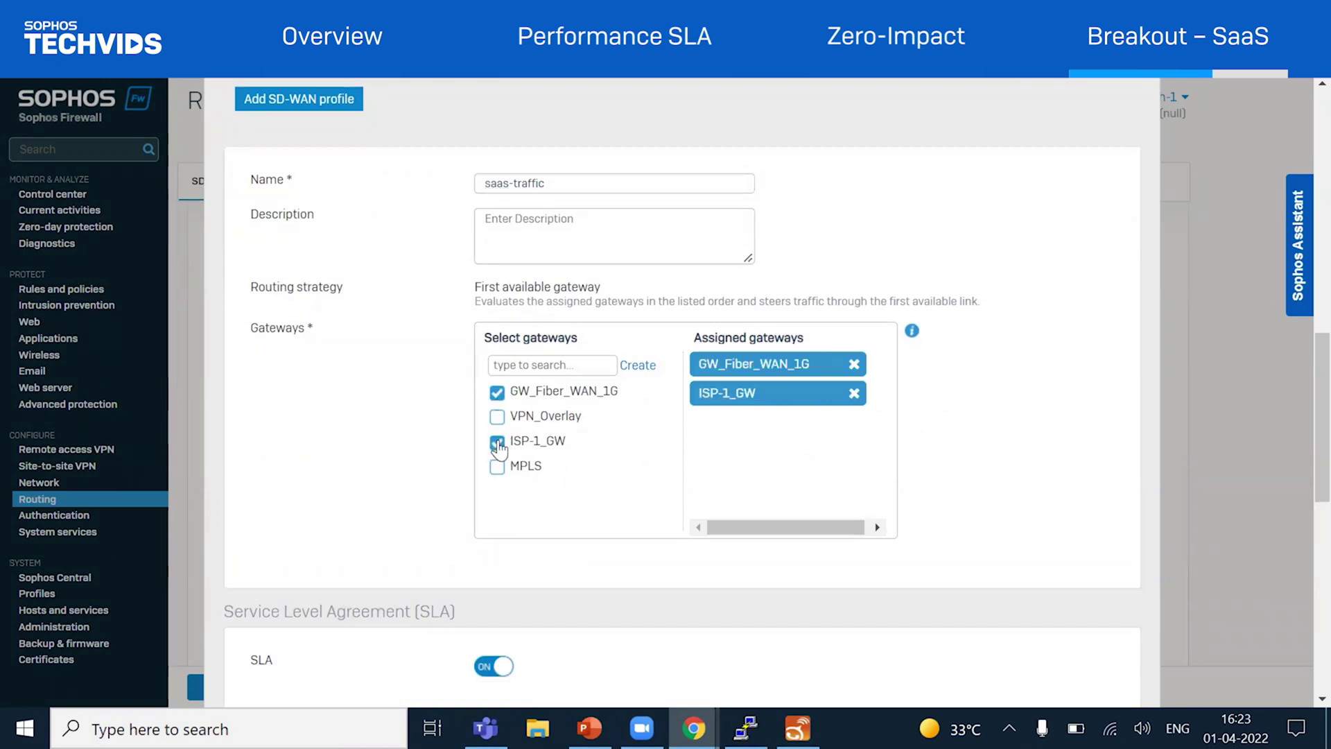
pyautogui.scroll(-7, 578, 506)
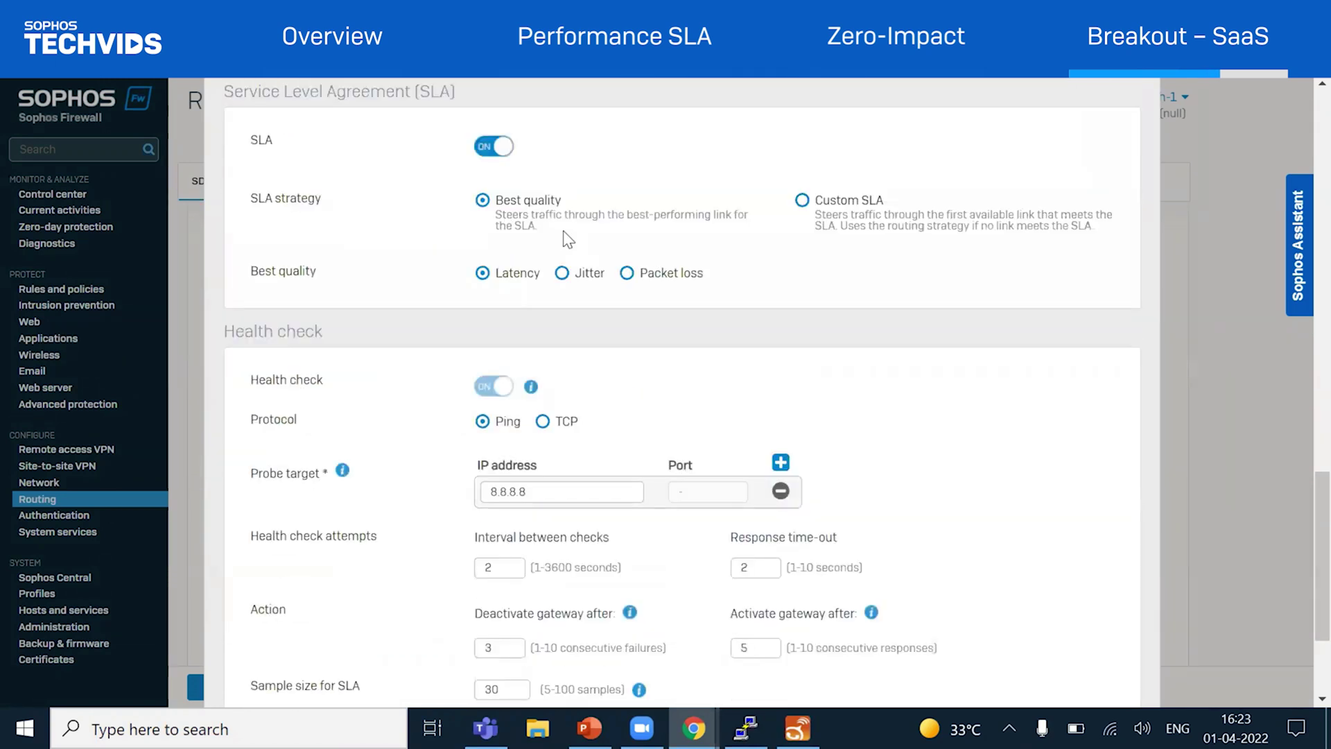
pyautogui.scroll(-3, 587, 437)
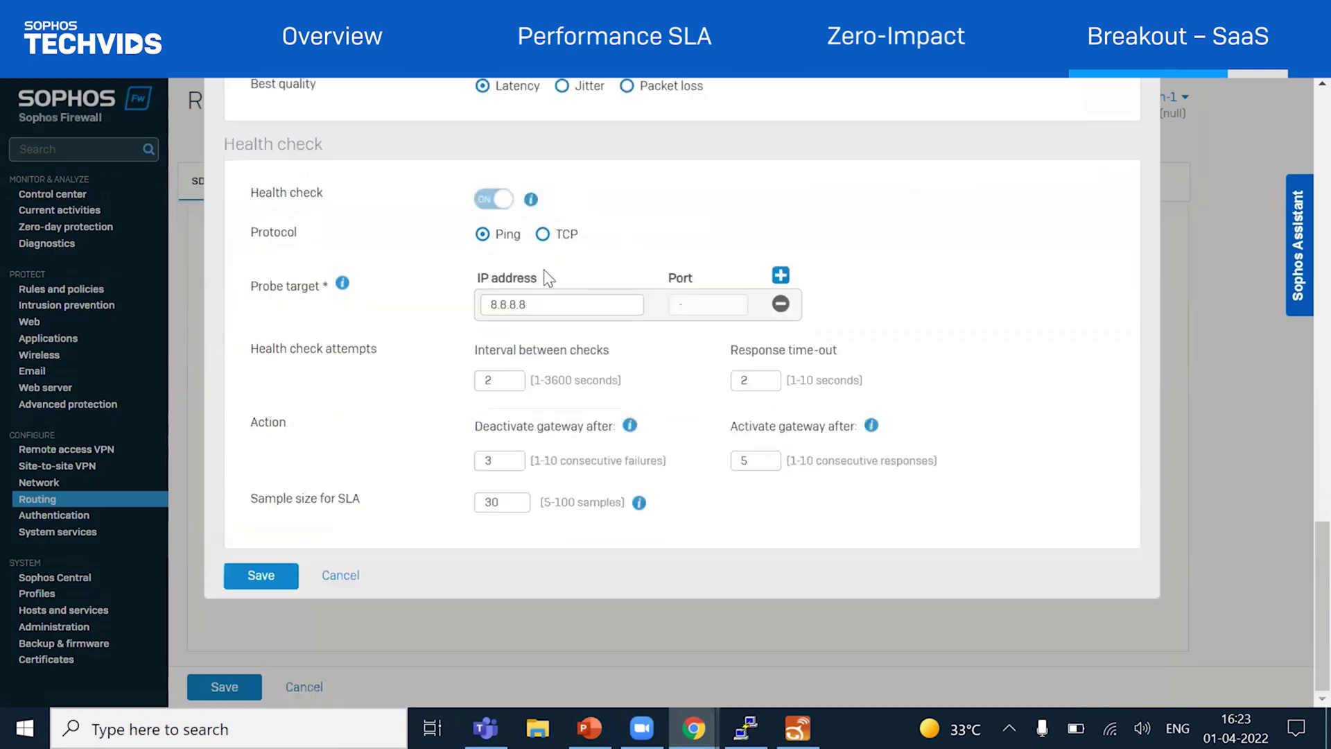
pyautogui.click(262, 575)
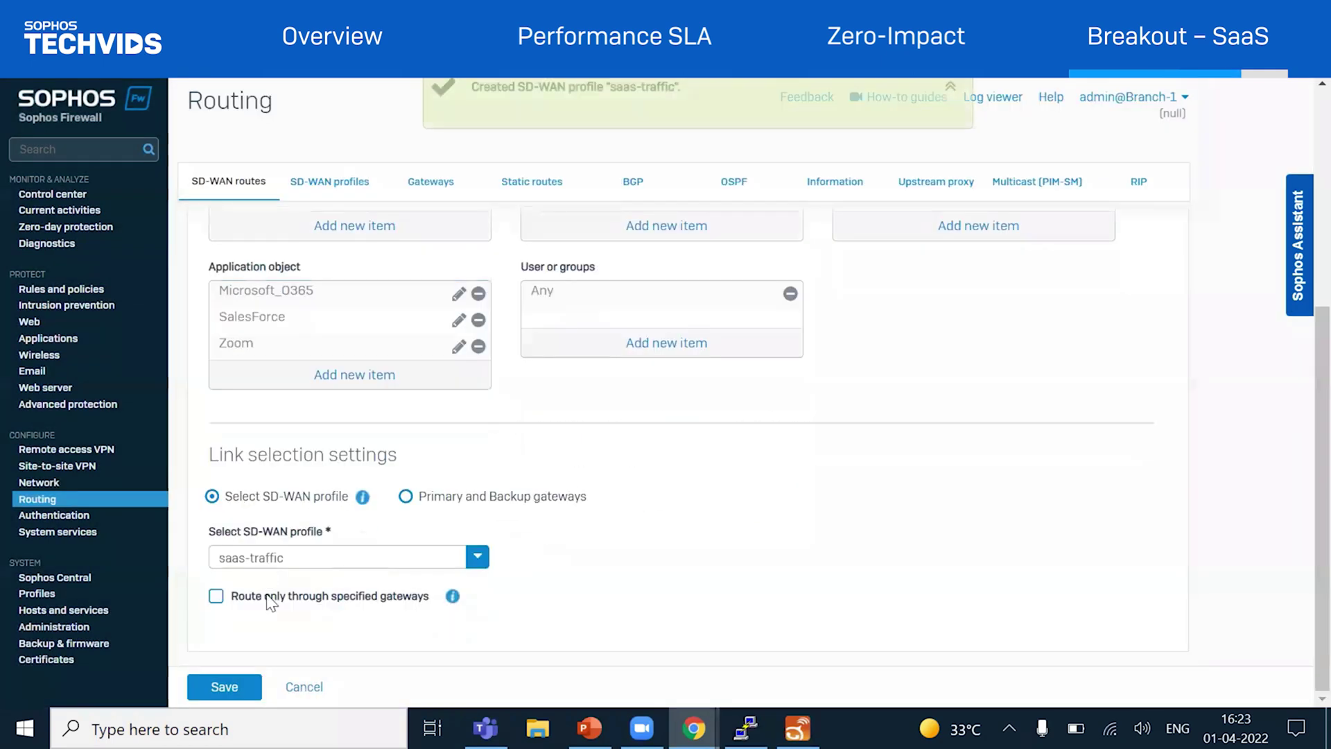
# Save the route as #3 and confirm both saas-traffic gateways show 14 ms latency, 0% loss
pyautogui.click(237, 687)
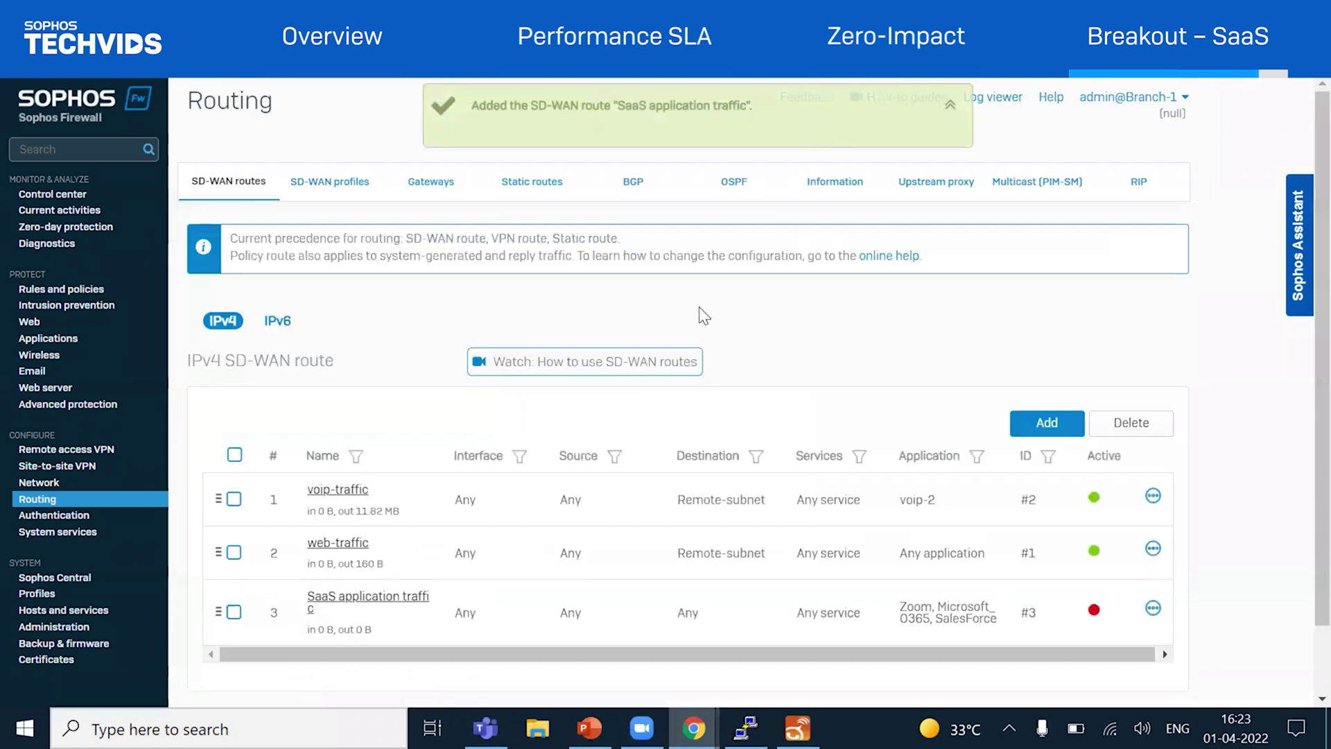
pyautogui.click(328, 195)
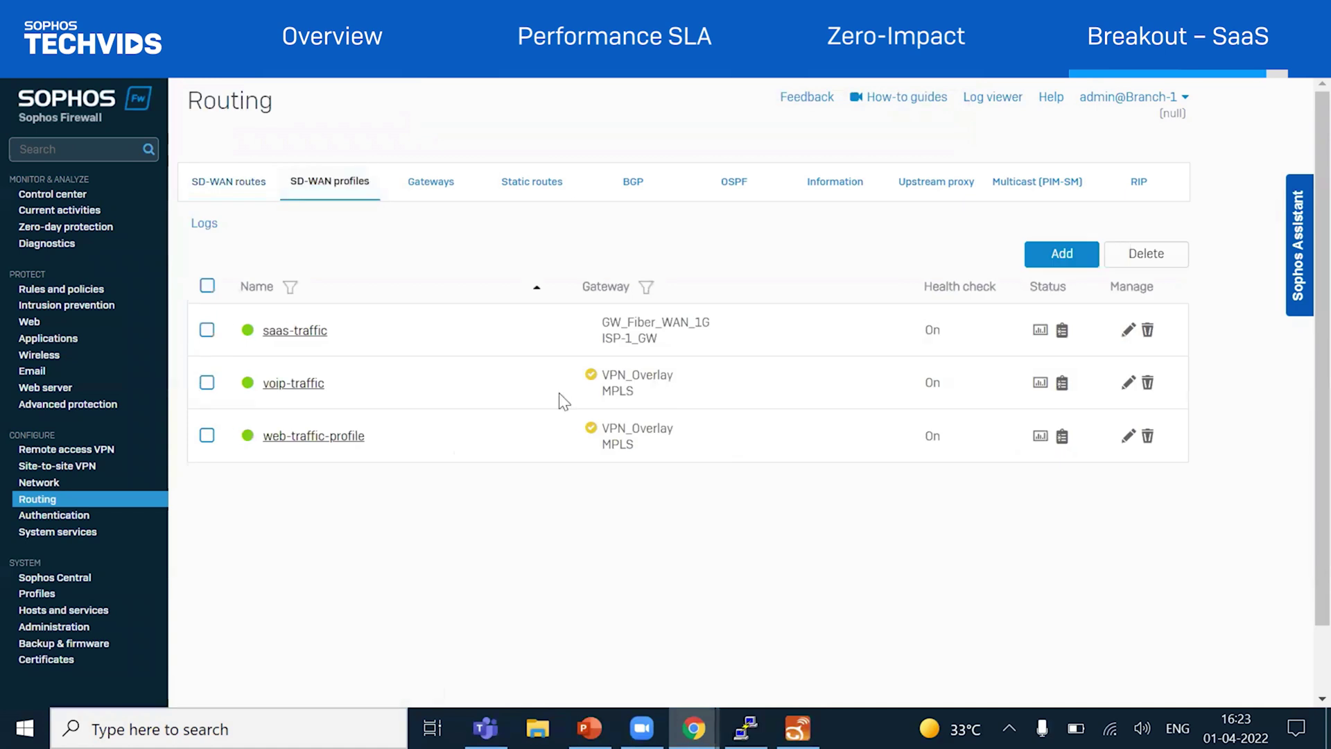
pyautogui.click(338, 197)
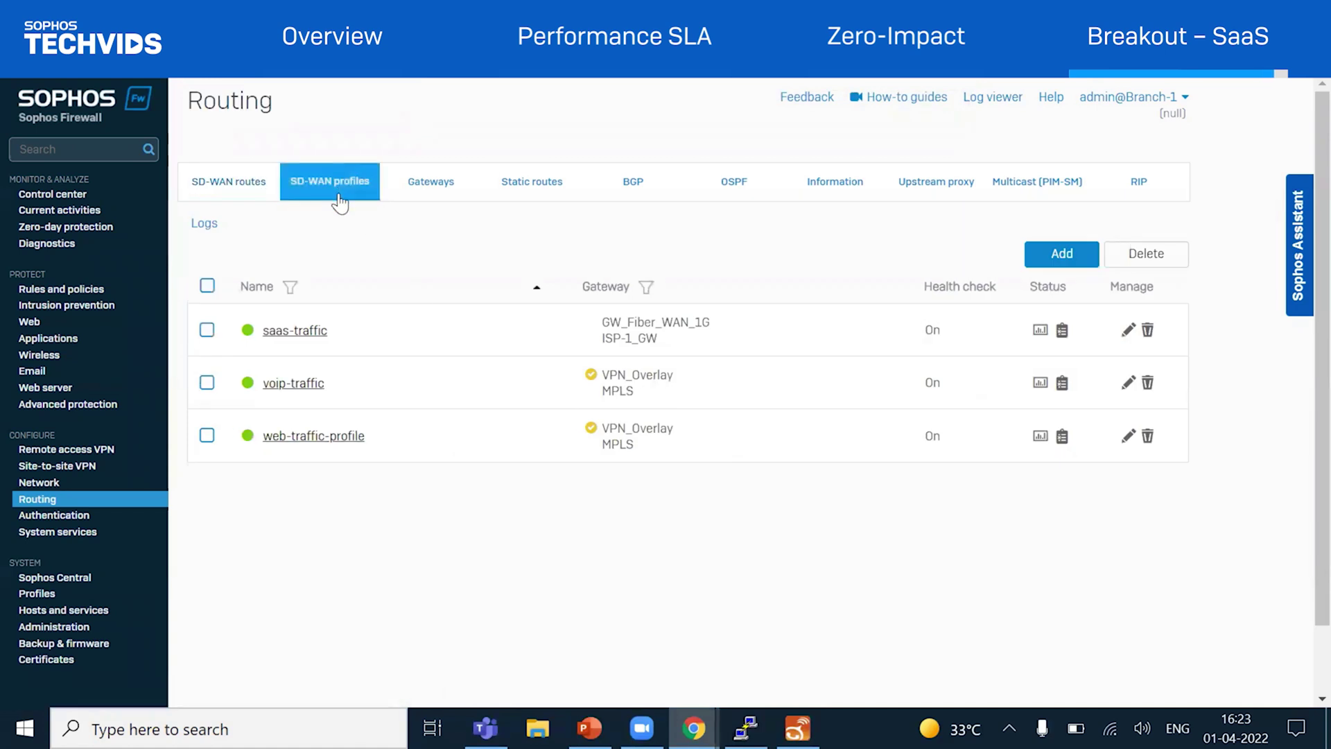
pyautogui.click(1061, 336)
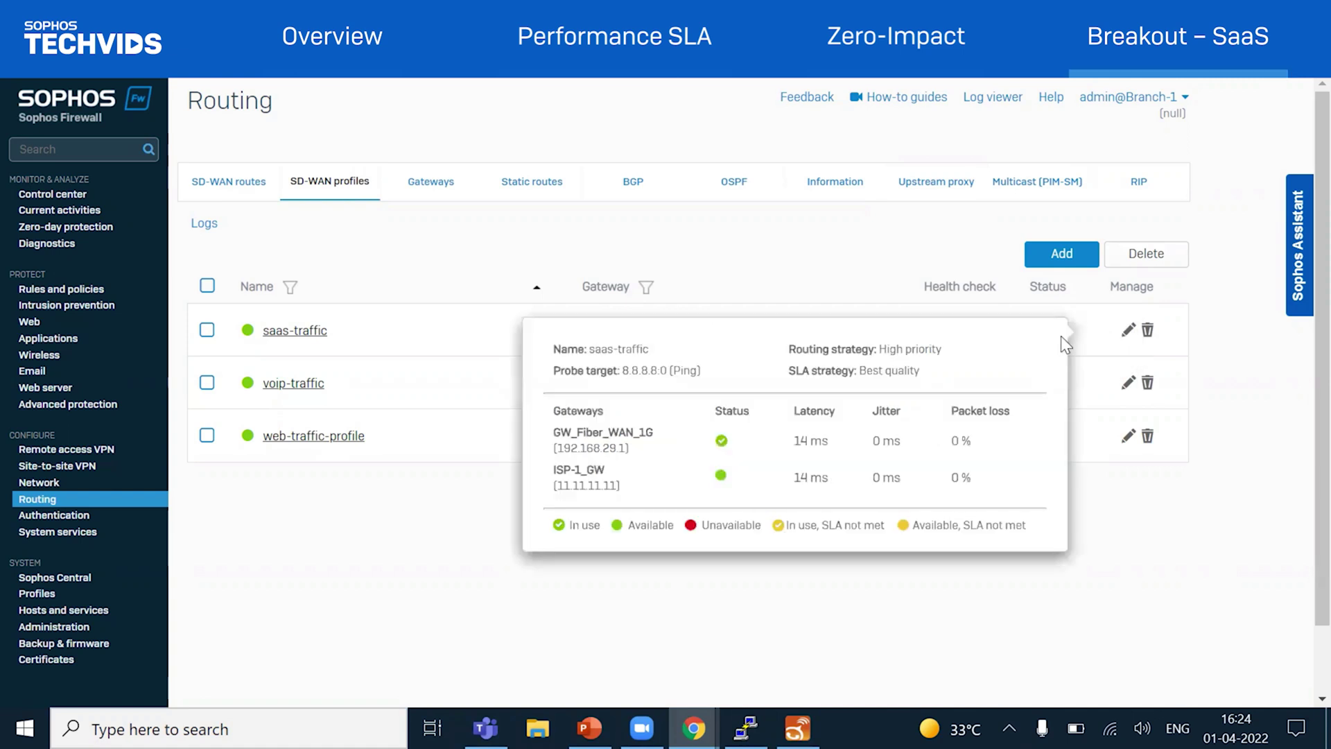